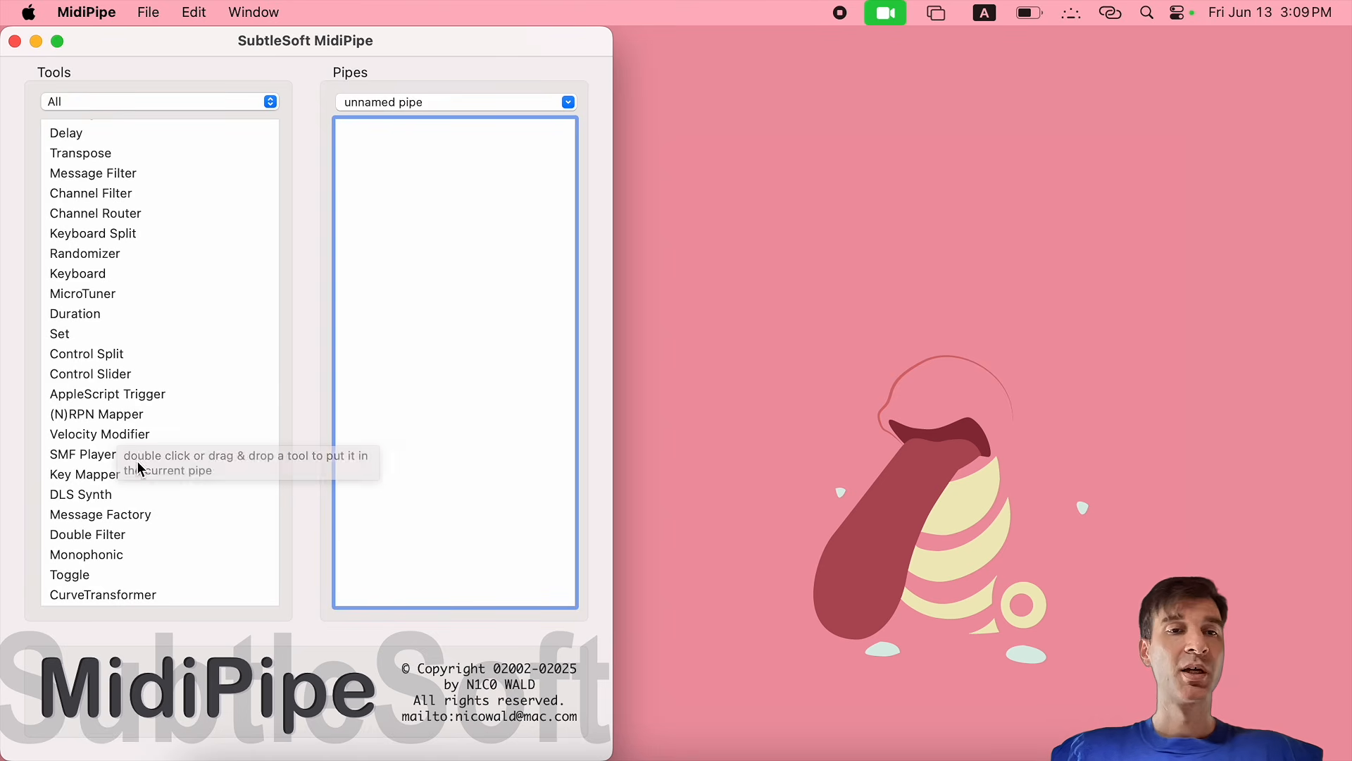
Add a Double Filter tool to the unnamed pipe and show its settings
scroll(137, 533, "down", 1)
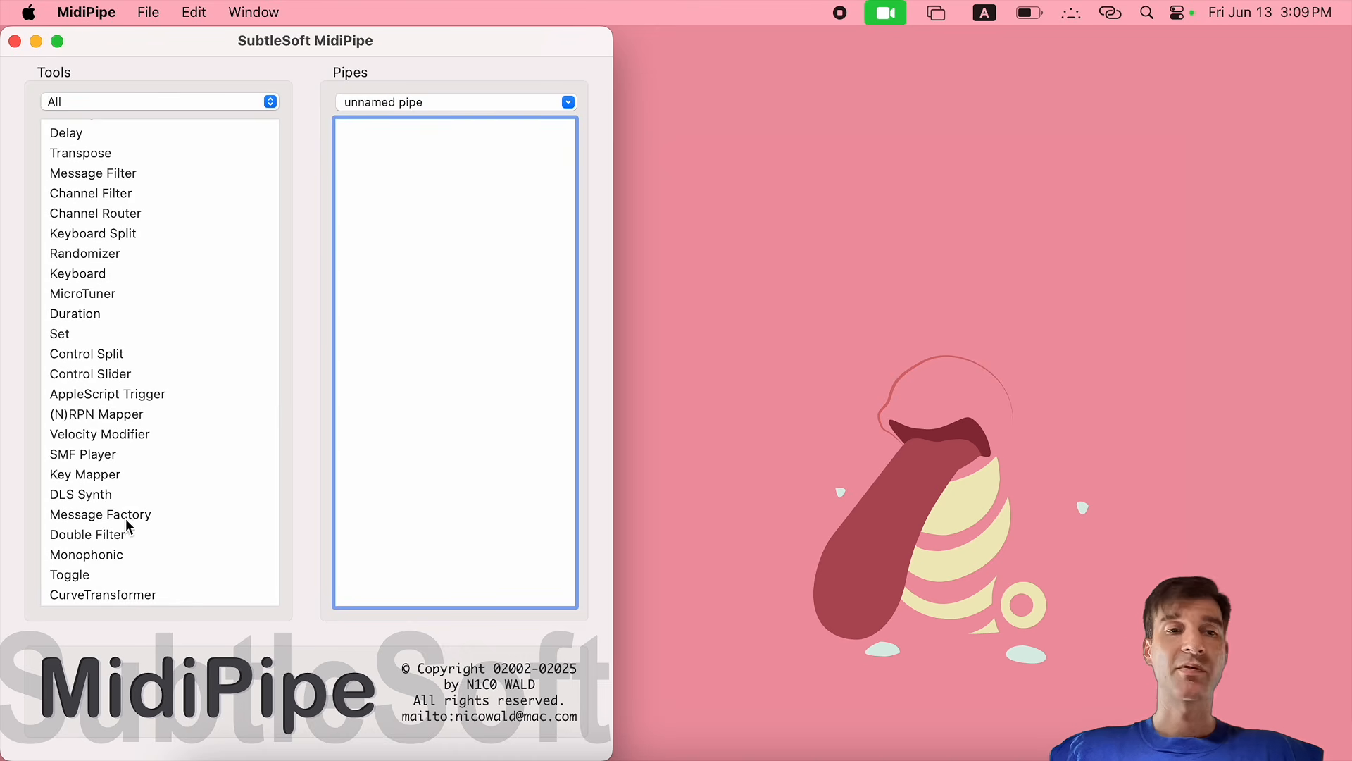
left_click_drag(102, 533, 436, 393)
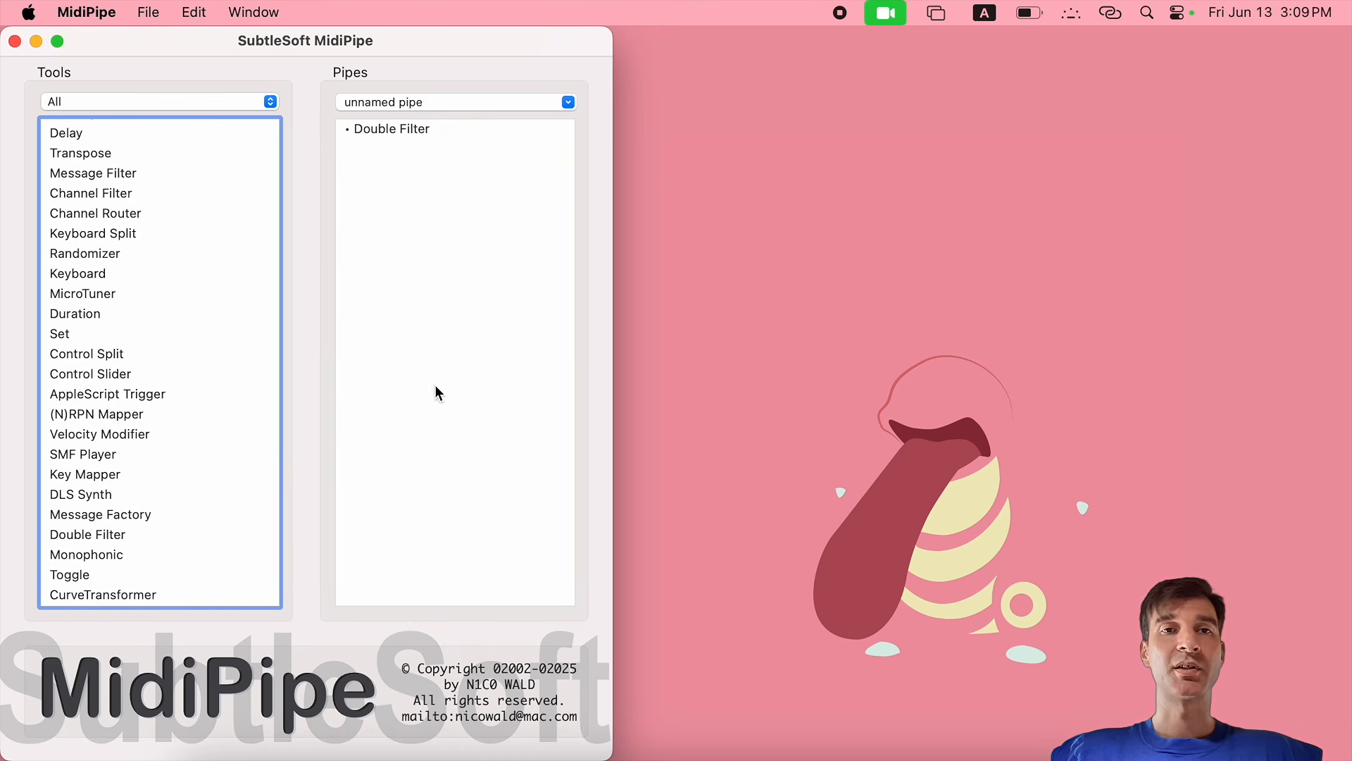
left_click(401, 133)
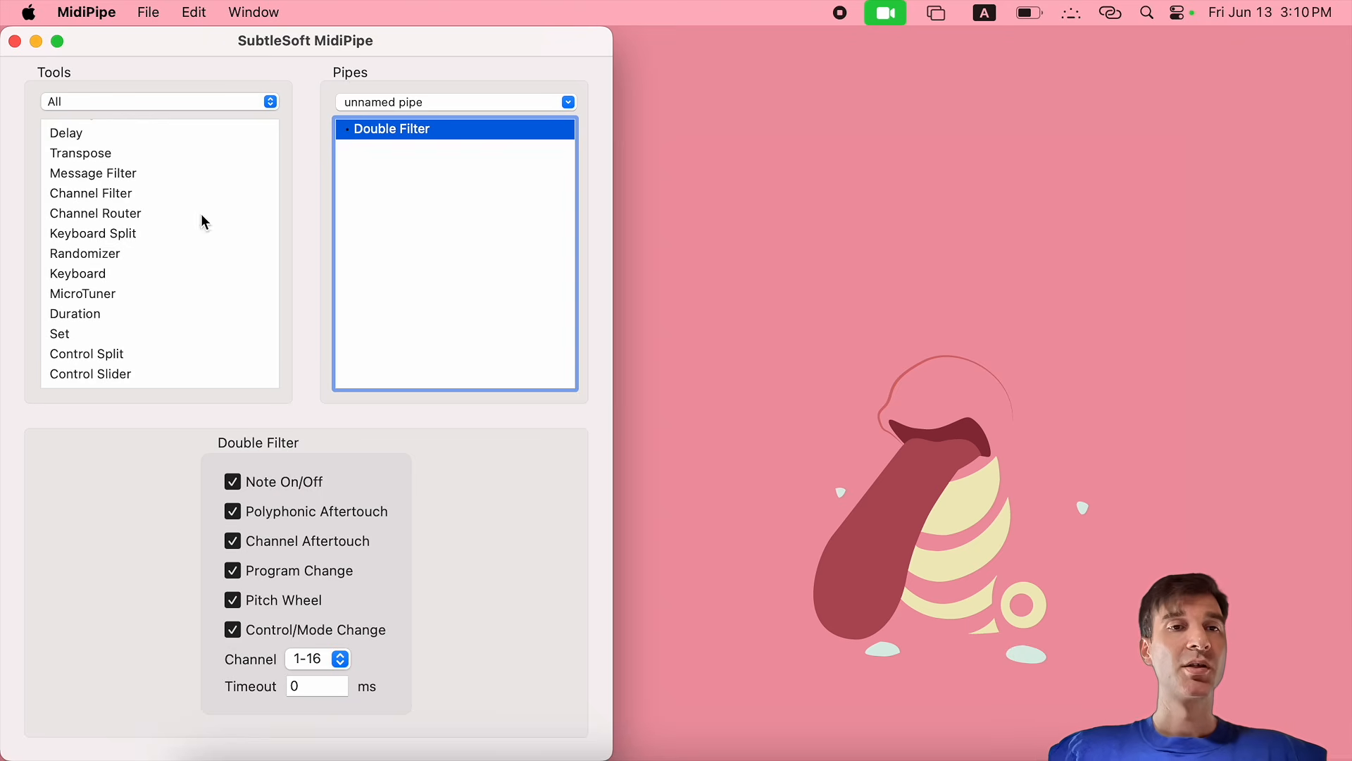
Insert an AList above the Double Filter in the pipe, and a Control Slider above the AList
scroll(117, 197, "up", 3)
left_click_drag(65, 169, 396, 124)
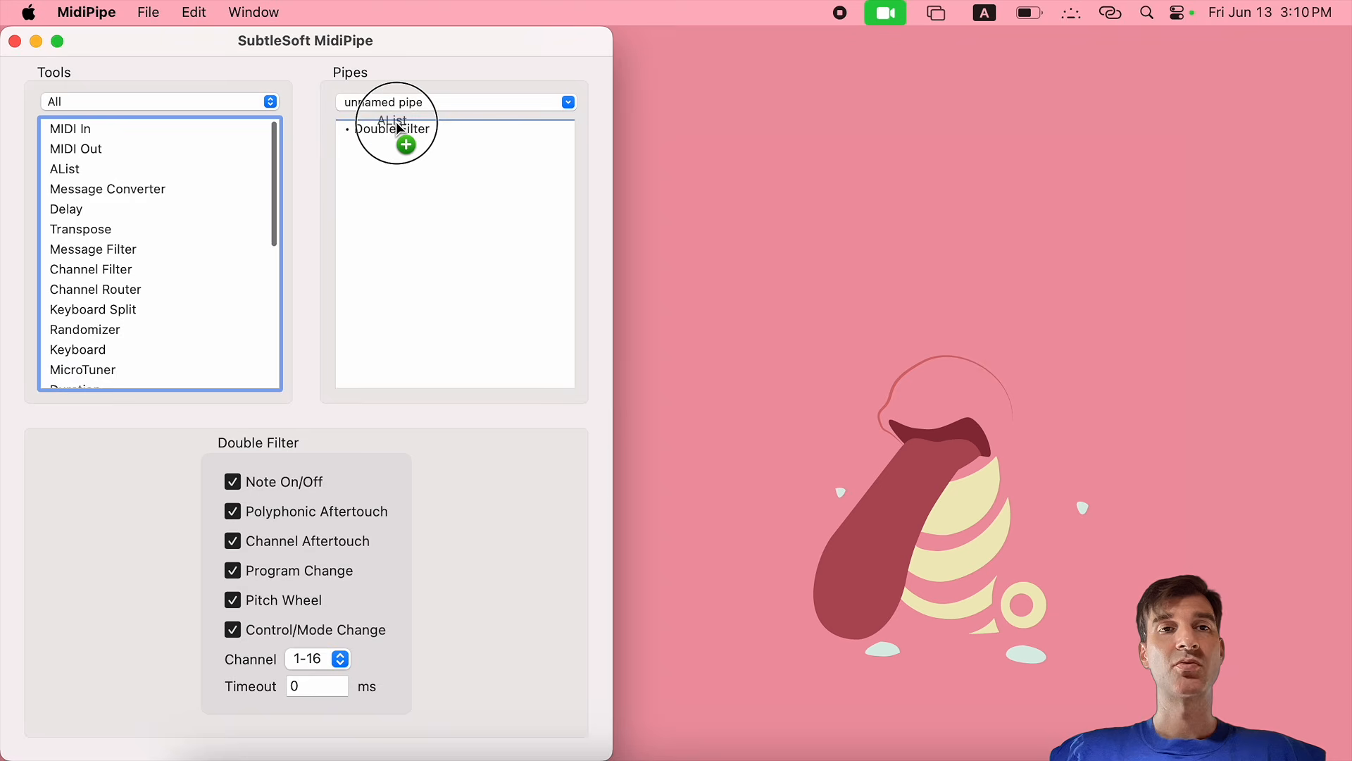
scroll(141, 259, "down", 5)
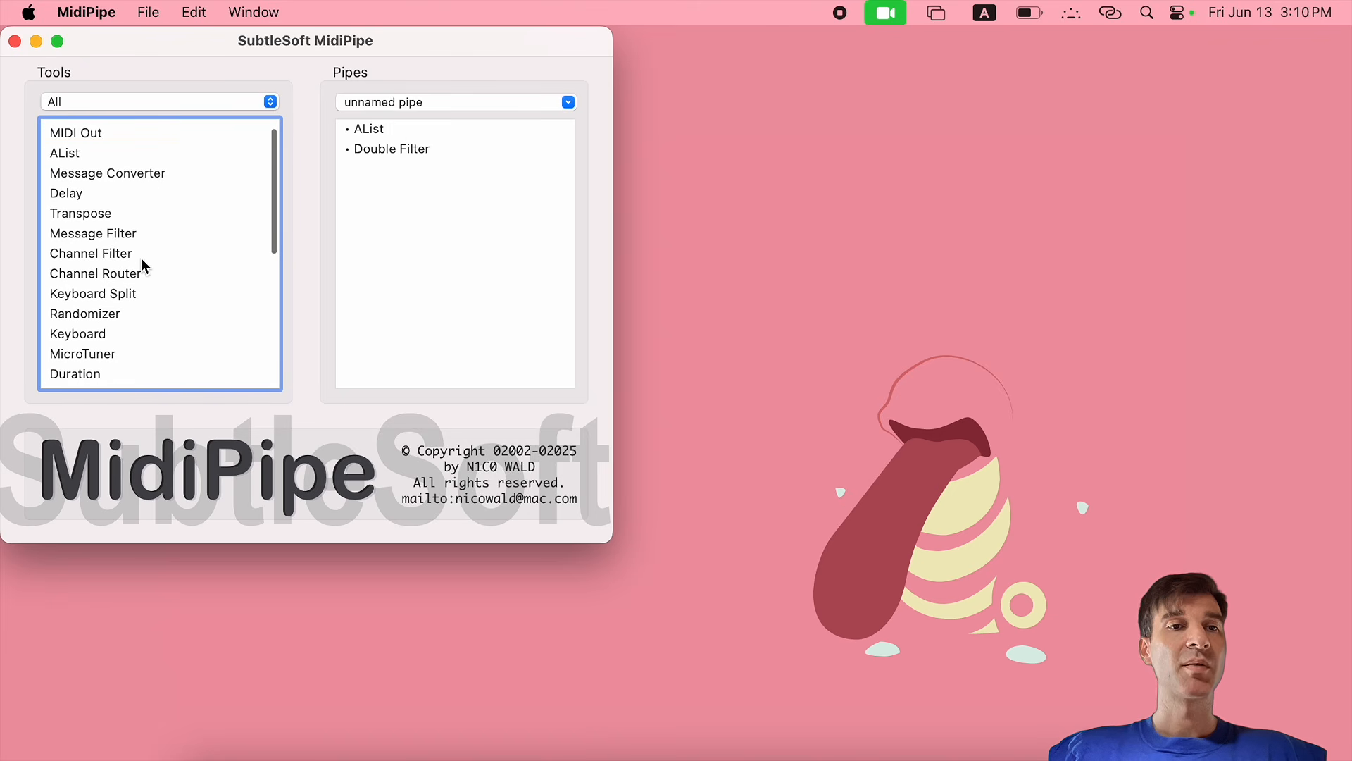
left_click_drag(86, 353, 430, 121)
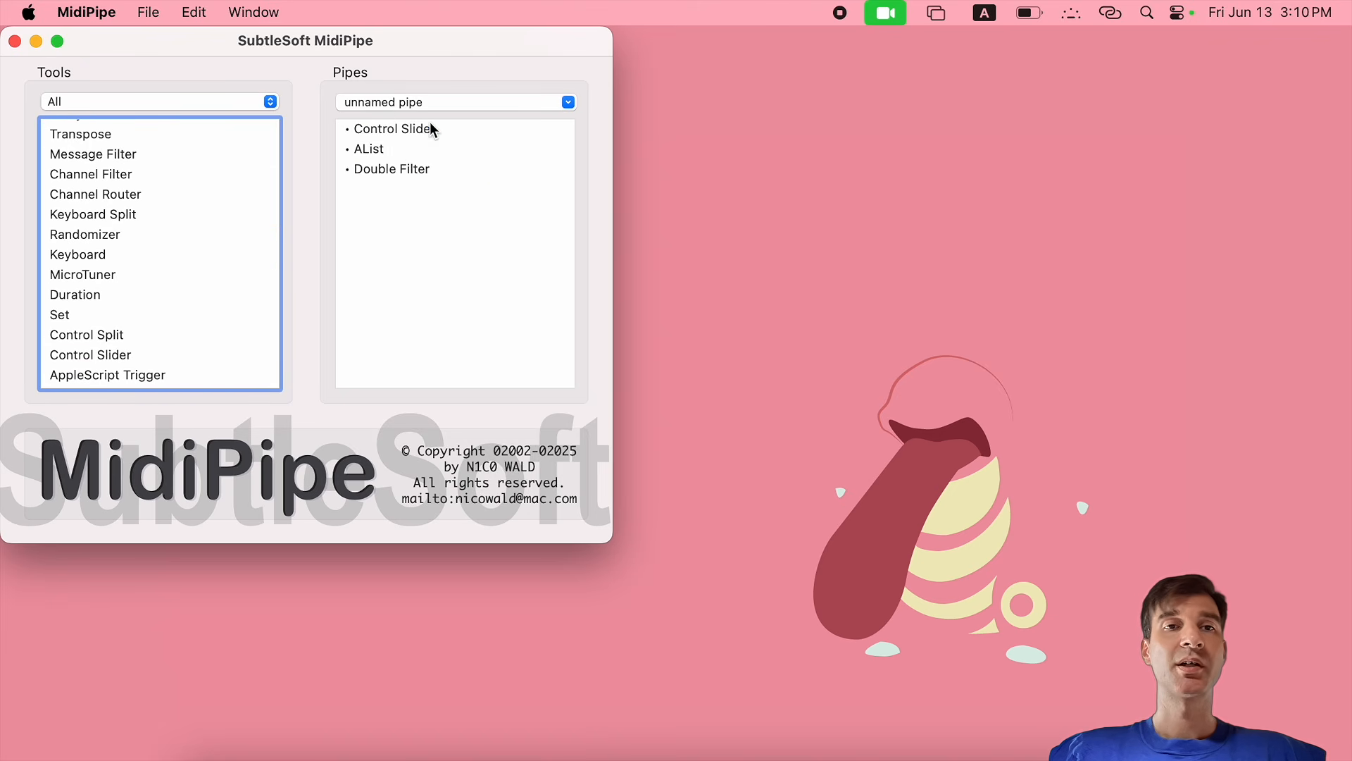
Move the Control Slider to 1 and back to 0, and examine the messages logged in AList
left_click(407, 129)
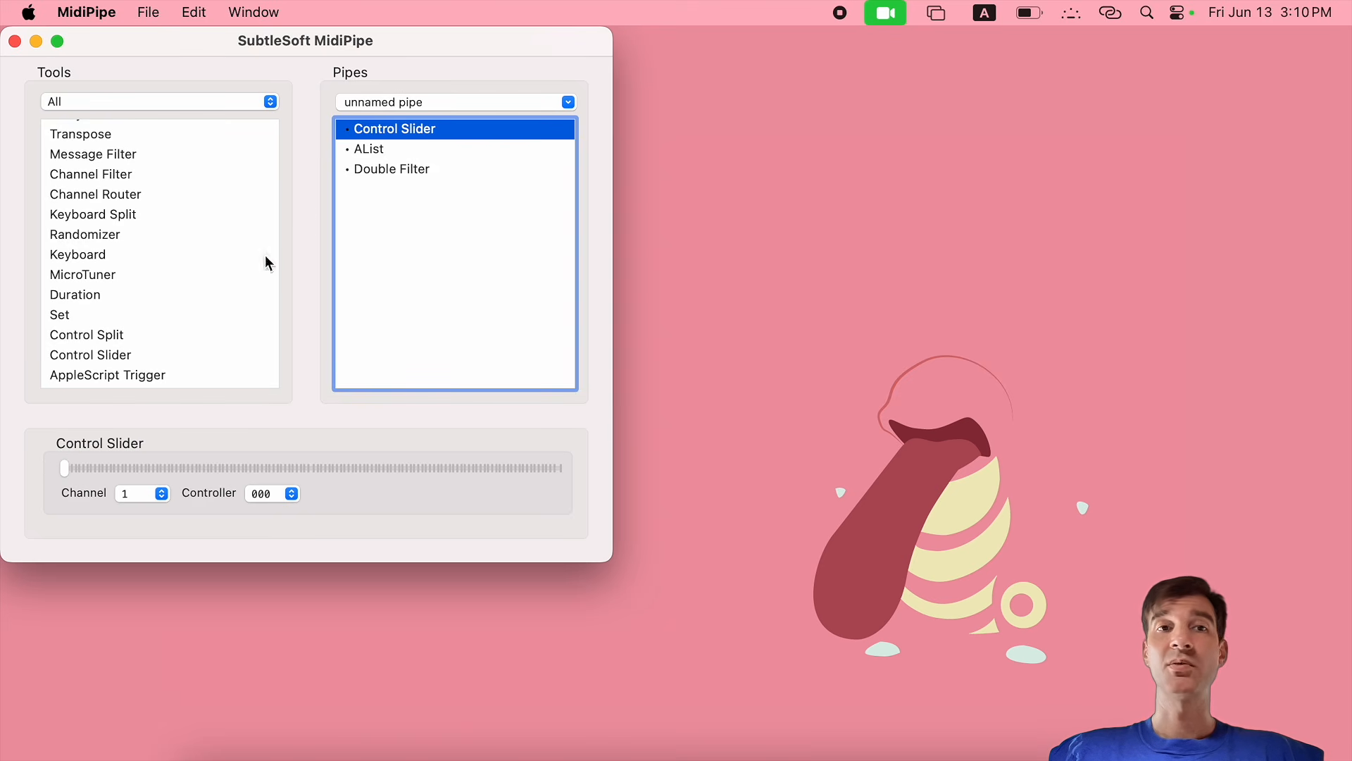
left_click(369, 150)
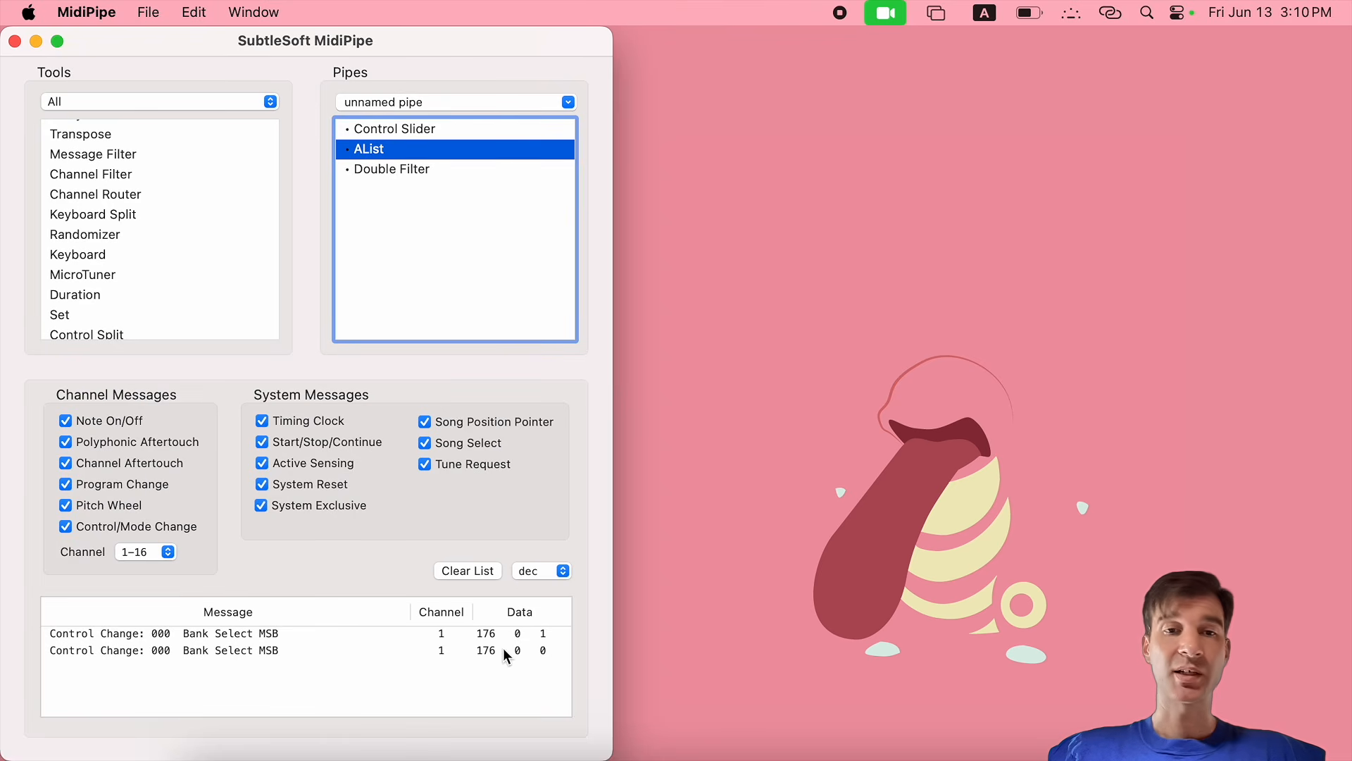
left_click(470, 636)
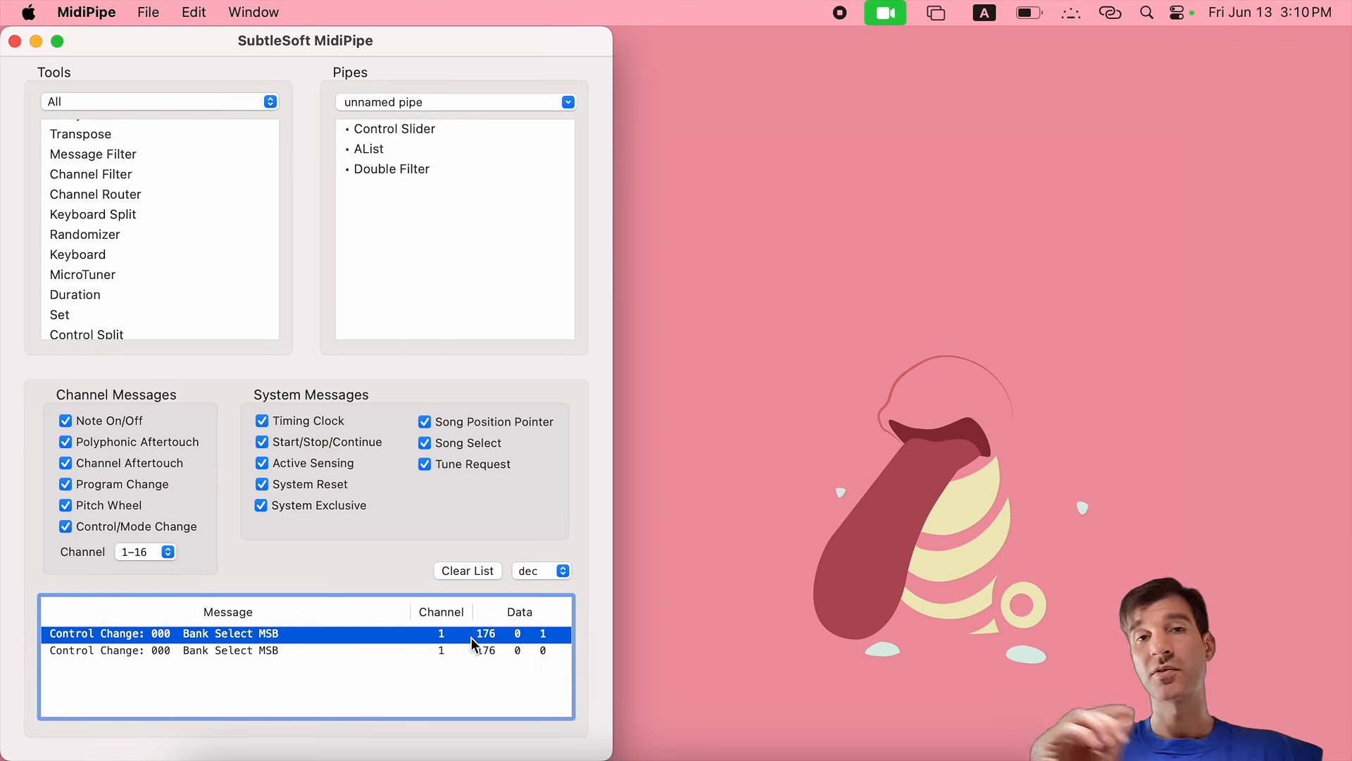
left_click(548, 652)
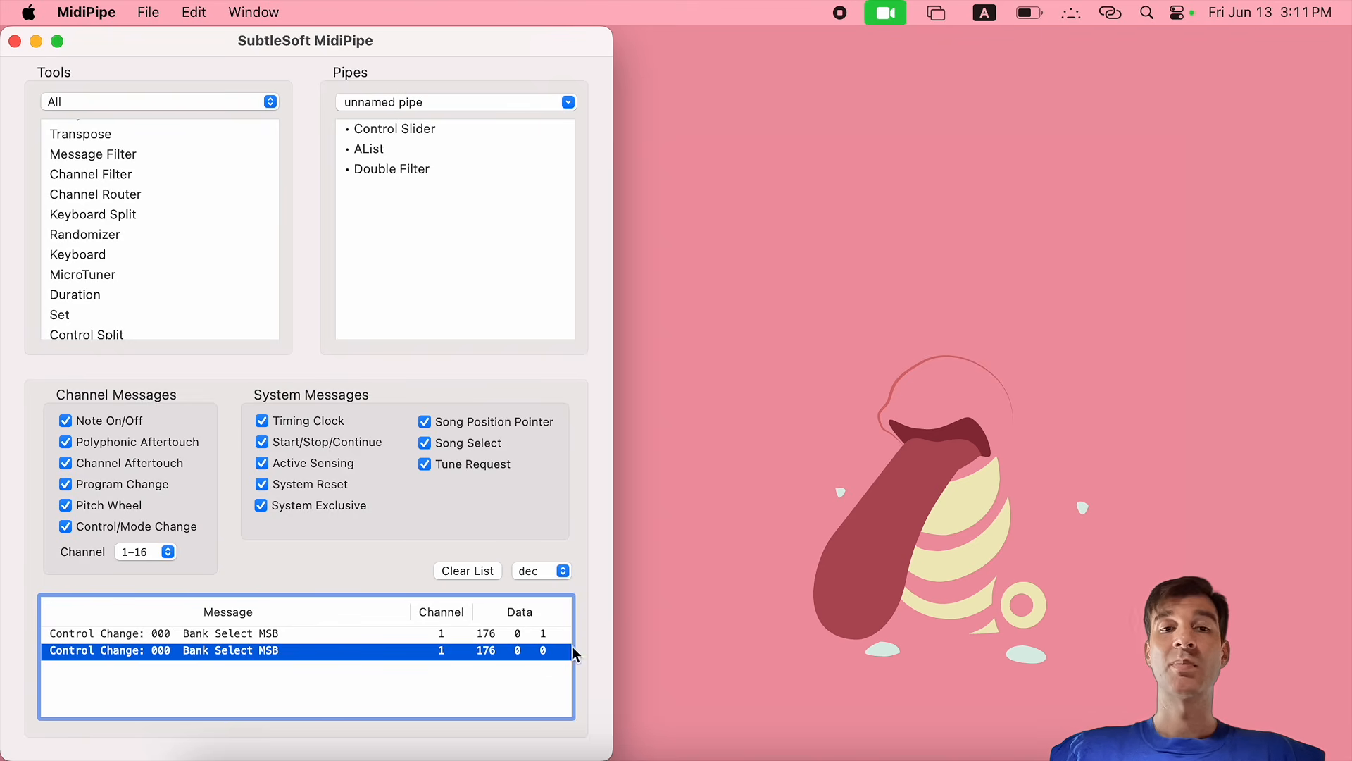
left_click(482, 300)
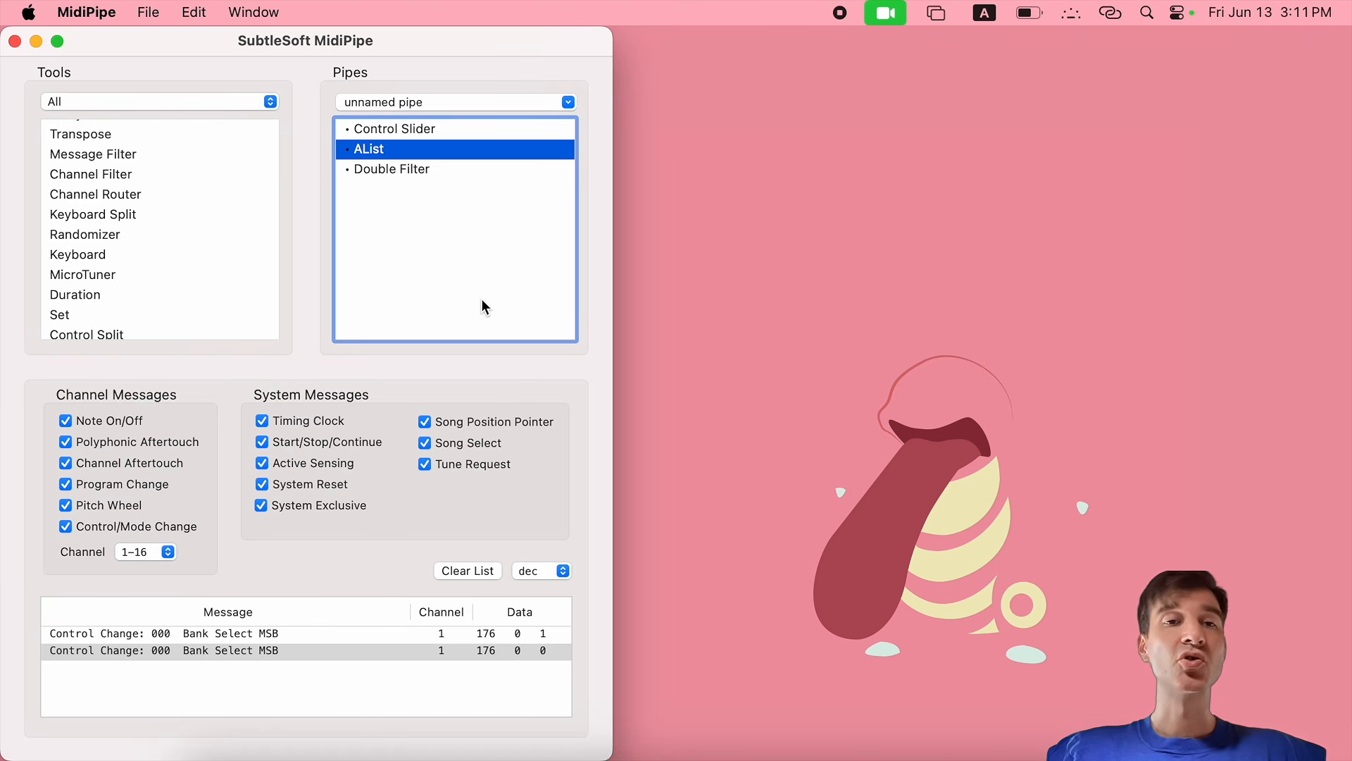
Add a second Control Slider to the pipe between the first one and AList
scroll(172, 272, "down", 4)
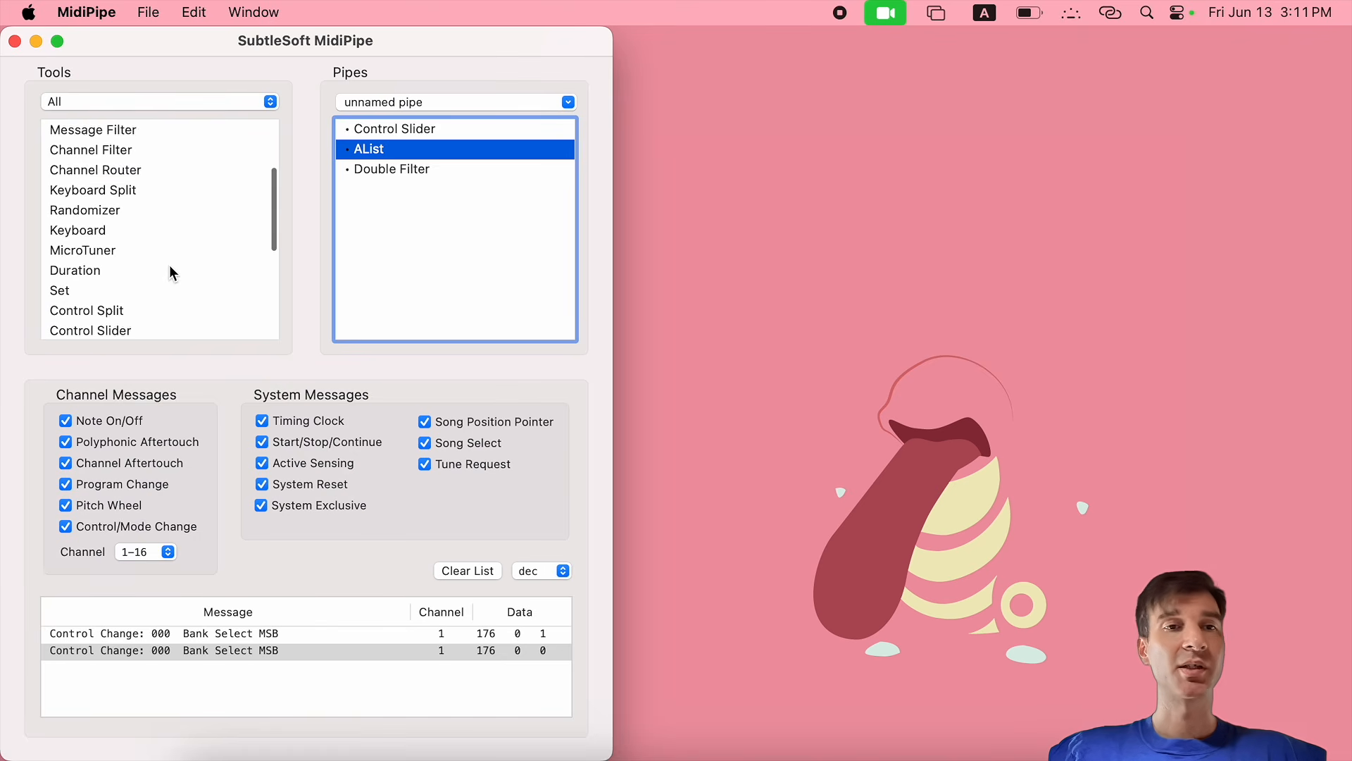
left_click(114, 274)
left_click_drag(114, 275, 384, 149)
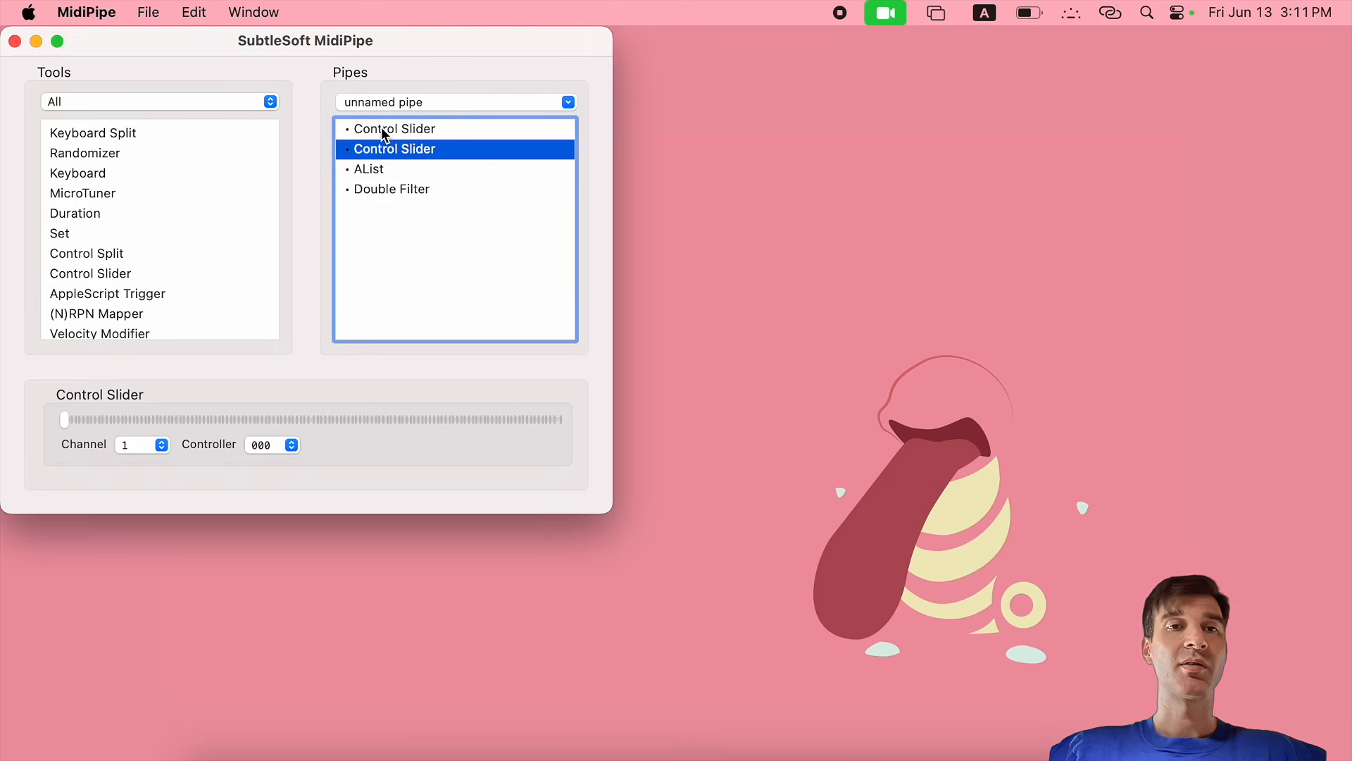
Set both Control Sliders to value 1, starting with the second one in the pipe
left_click(385, 130)
left_click(383, 152)
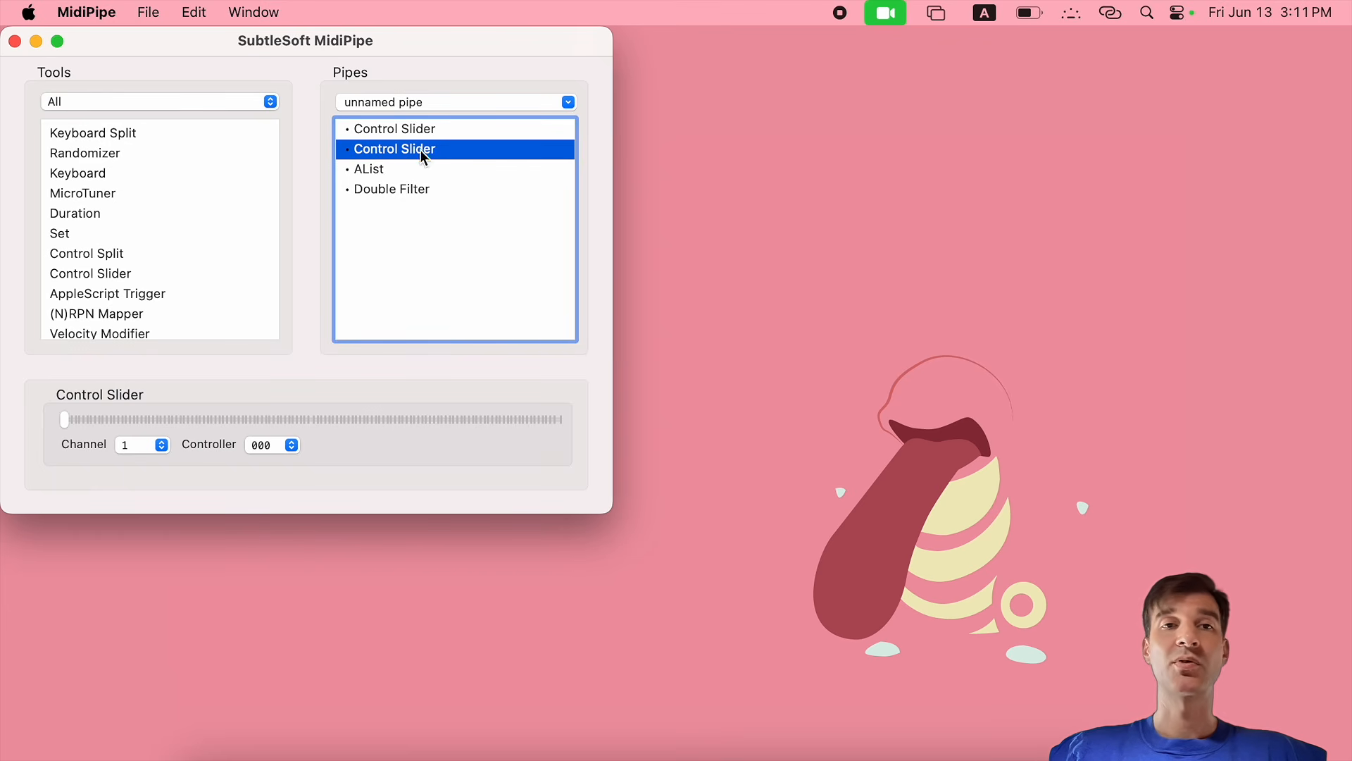
left_click(66, 420)
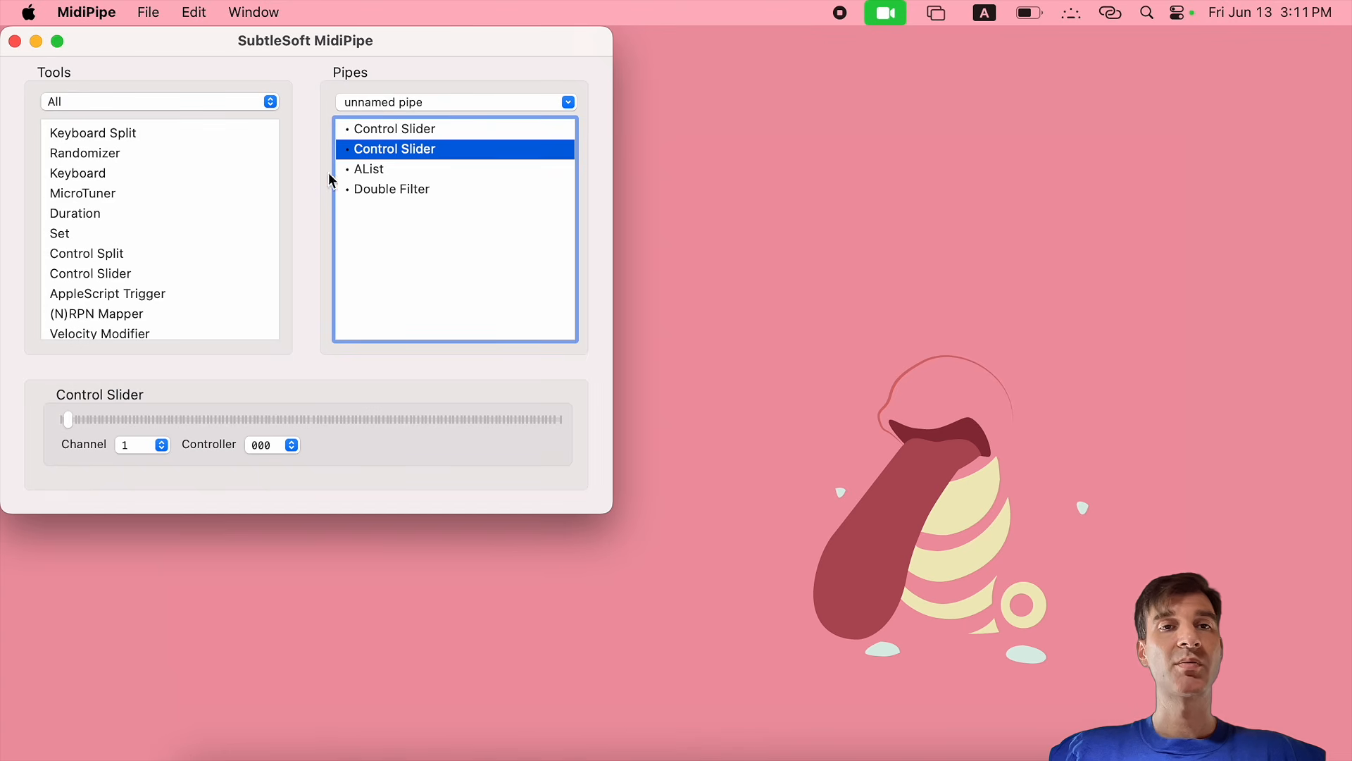
left_click(378, 131)
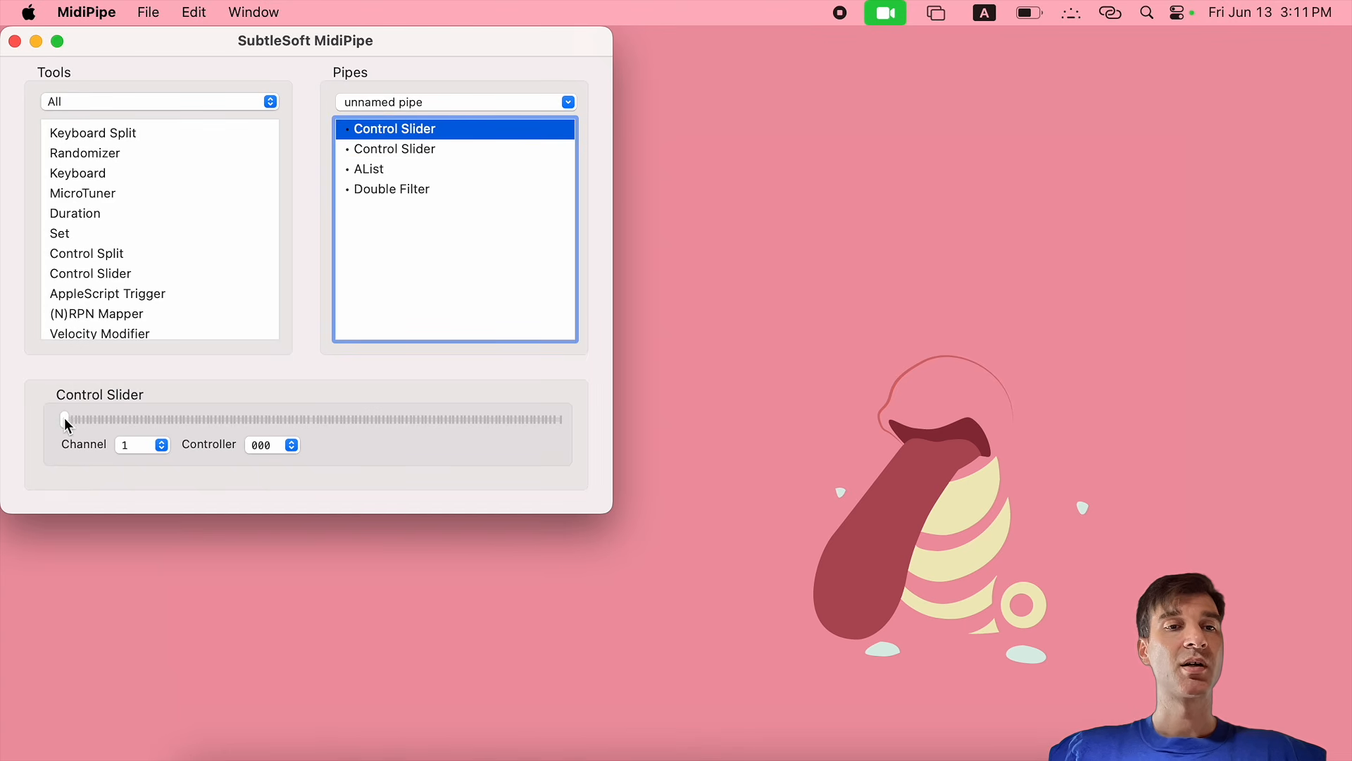
Compare the two most recent Bank Select MSB messages logged in AList
left_click(363, 171)
left_click(541, 666)
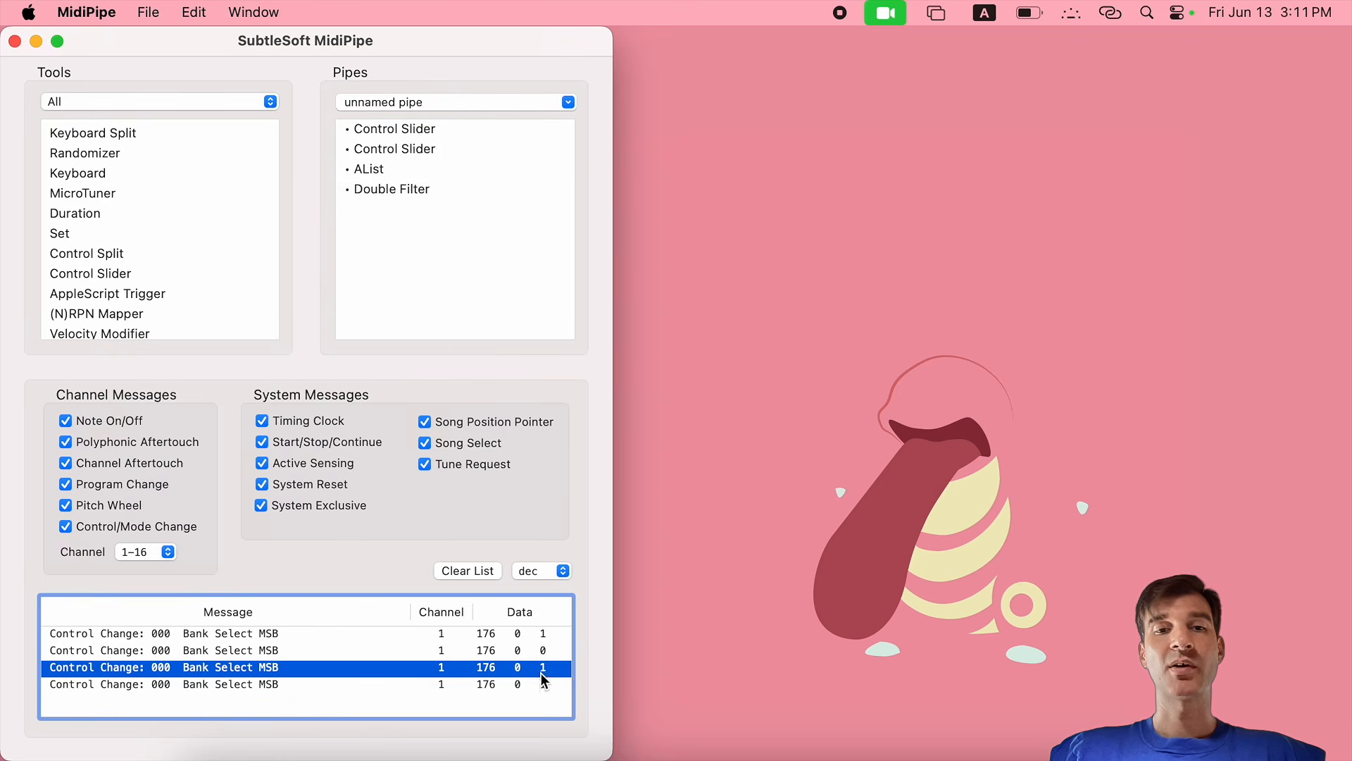
left_click(541, 682)
left_click(541, 669)
left_click(544, 685)
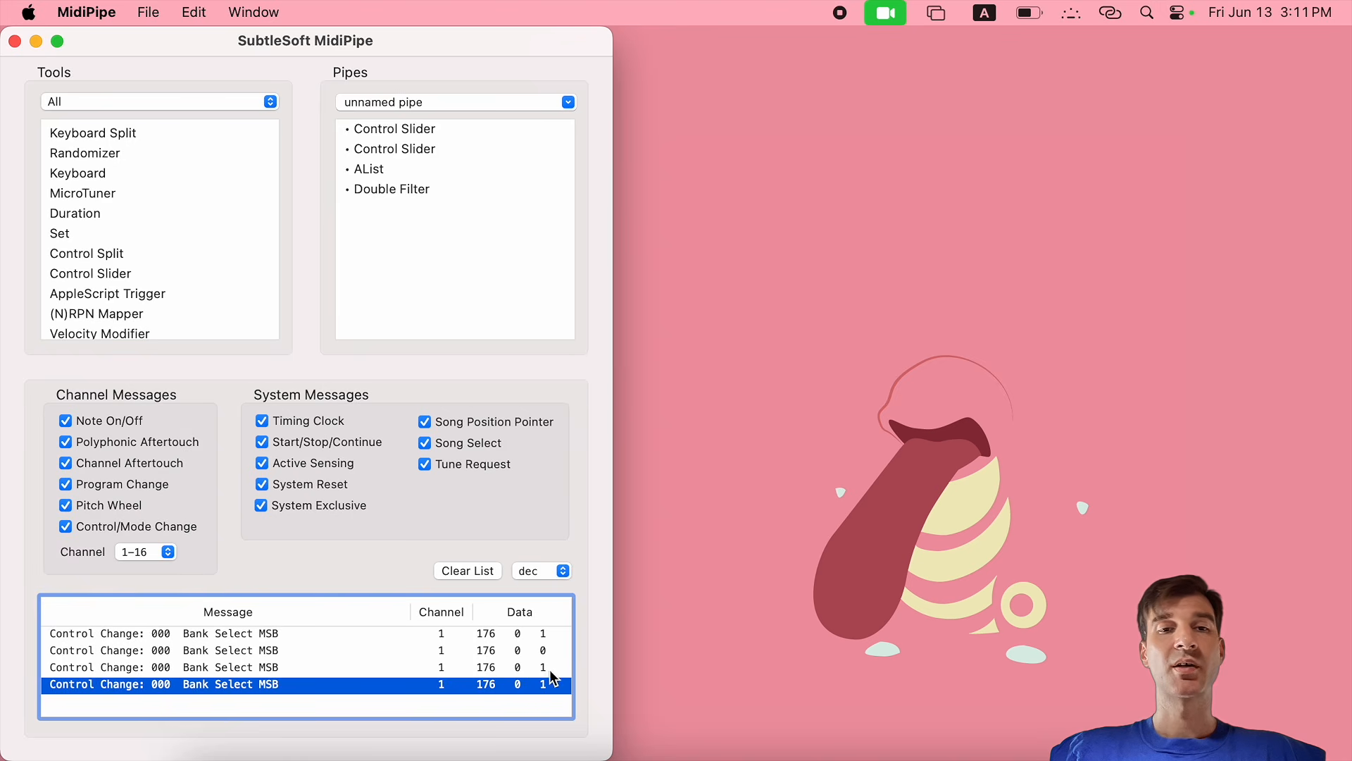
Clear AList's message list and move AList below the Double Filter in the pipe
left_click(483, 576)
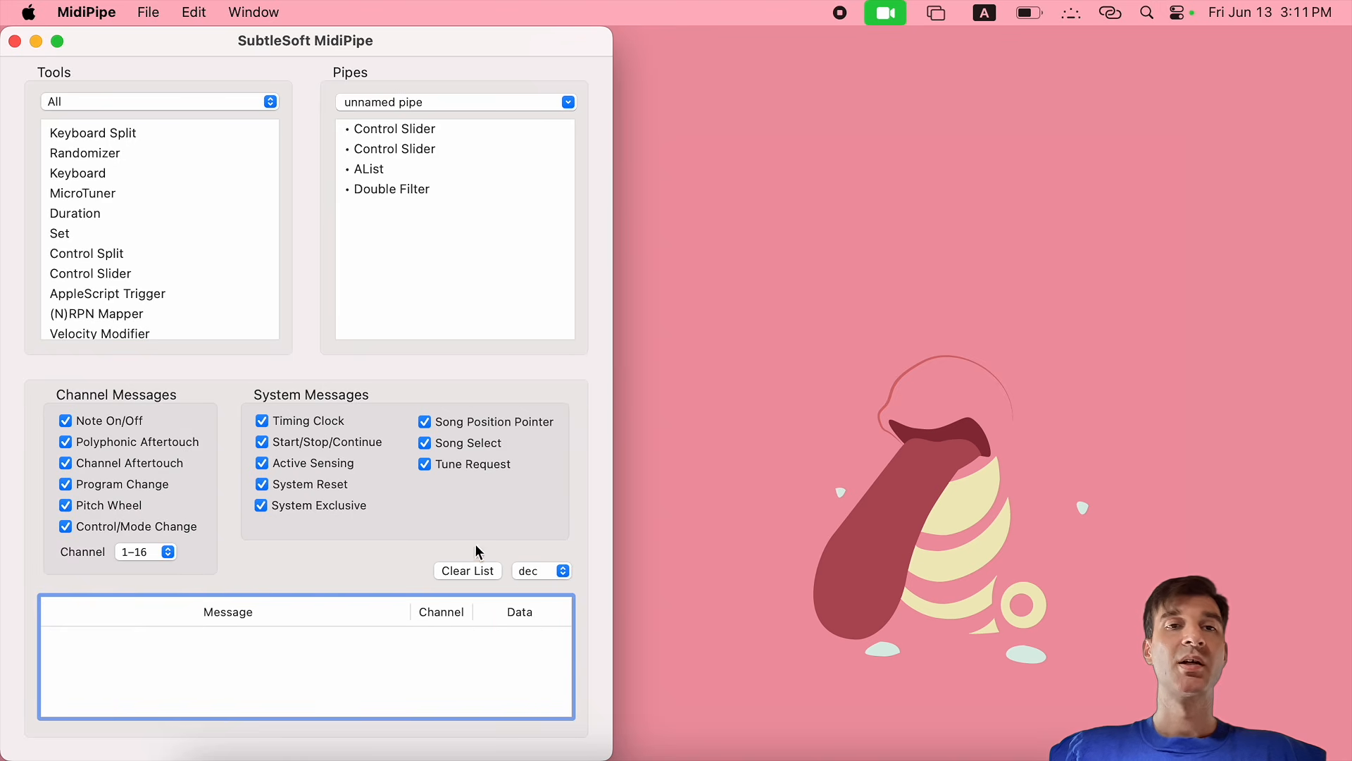
left_click(373, 172)
left_click_drag(371, 178, 404, 201)
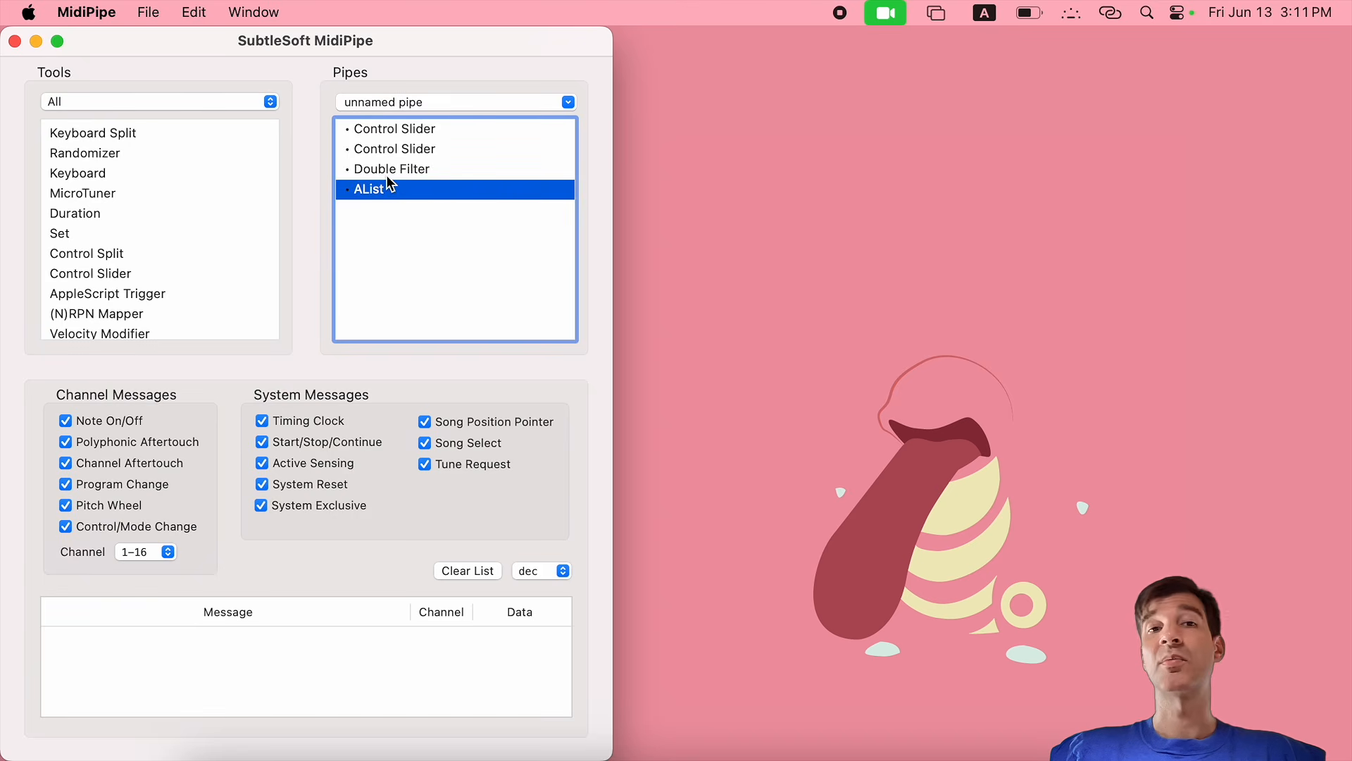
Return both Control Sliders to 0, first one first, and check what AList logs after the Double Filter
left_click(387, 131)
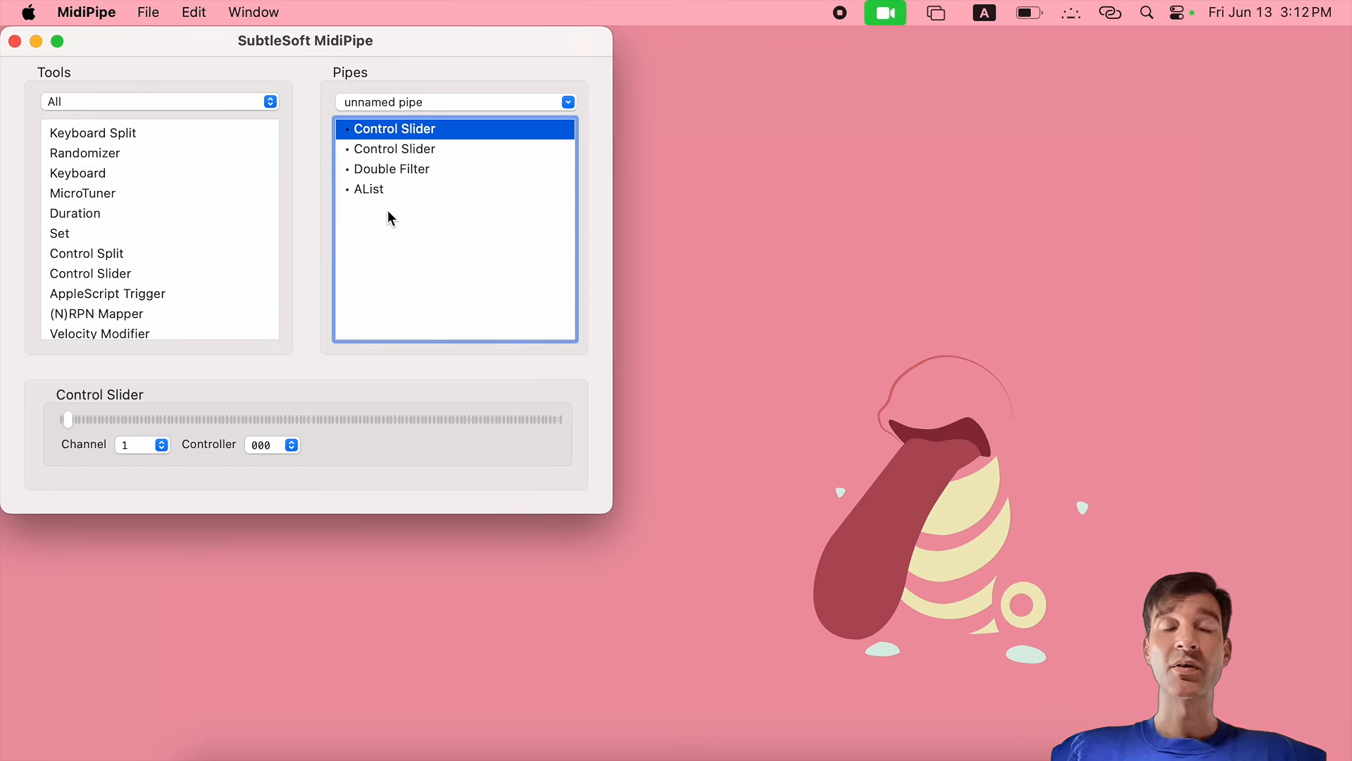
left_click_drag(71, 423, 67, 422)
left_click(379, 152)
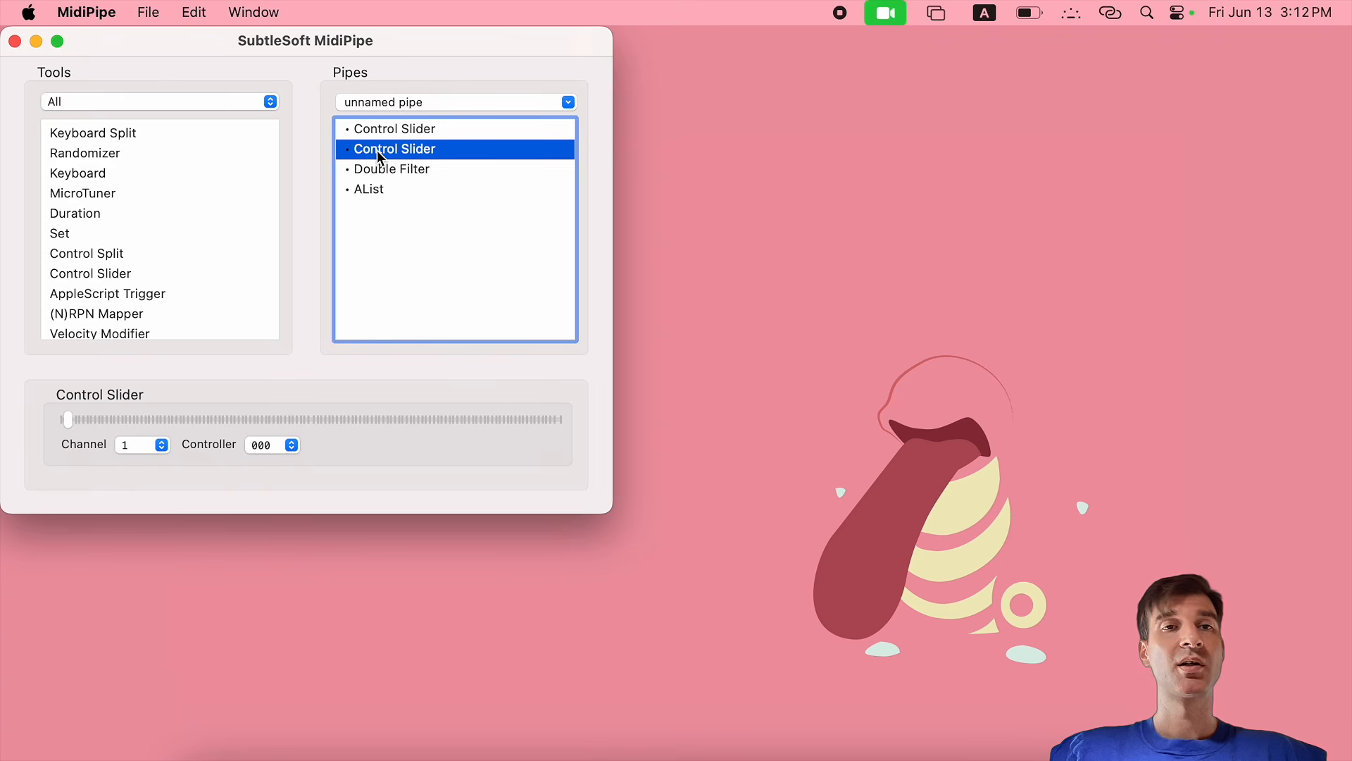
left_click_drag(73, 425, 53, 423)
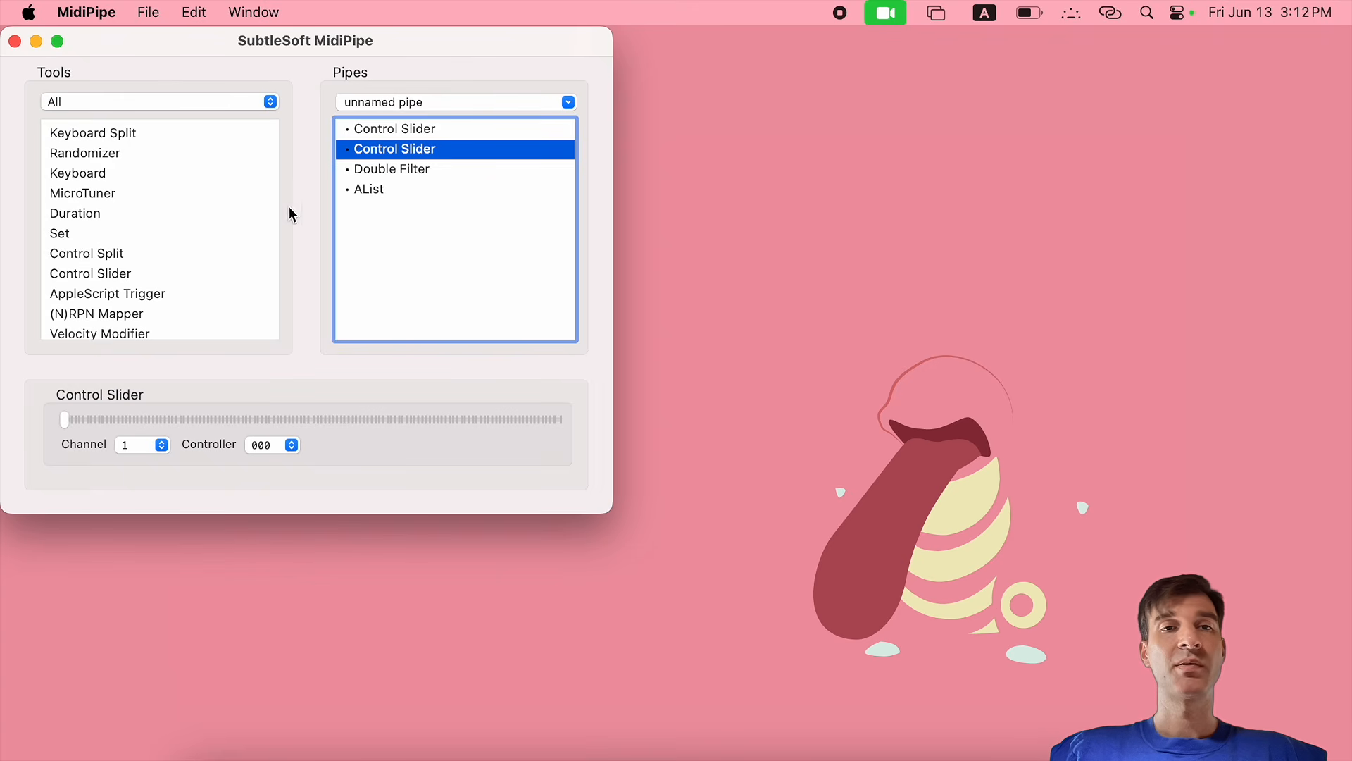
left_click(366, 194)
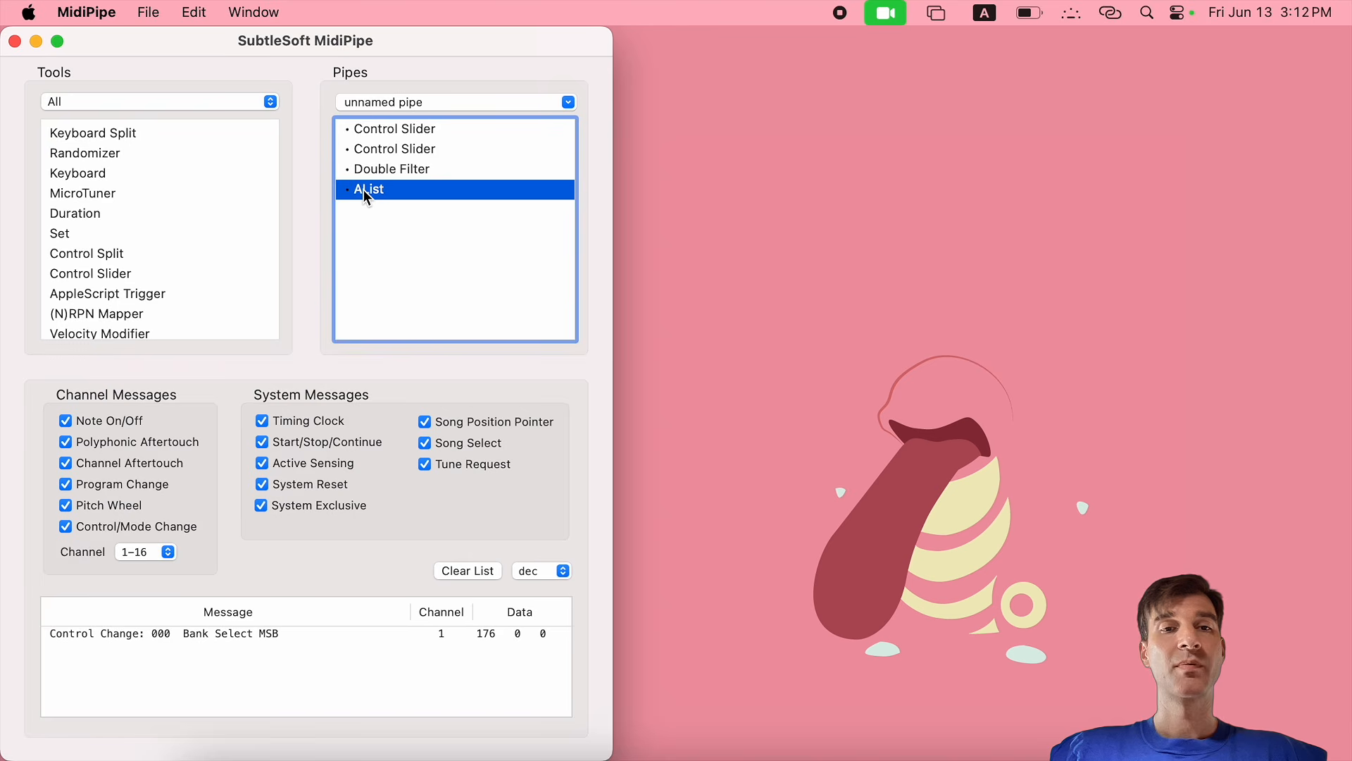
left_click(240, 635)
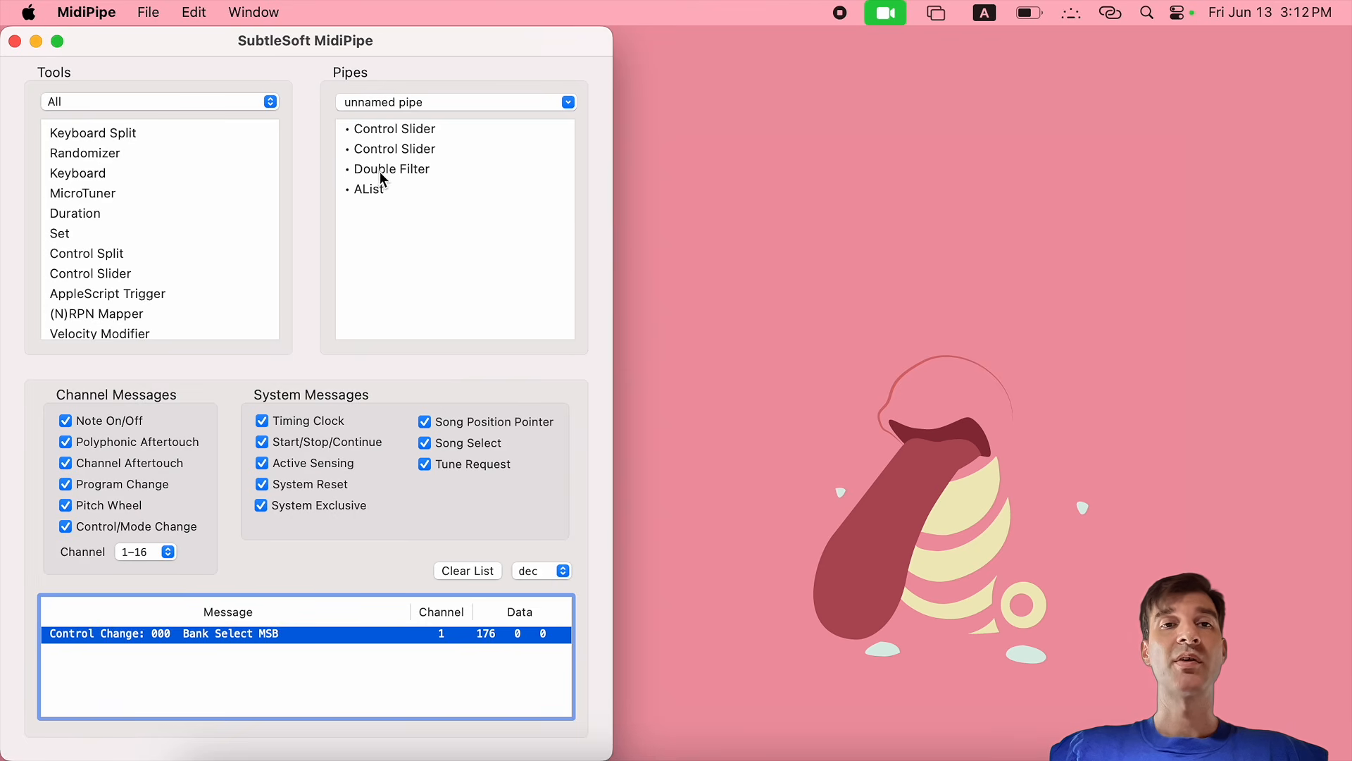
Replace the Double Filter with a fresh one between the second Control Slider and AList, and clear AList's message list
left_click(392, 150)
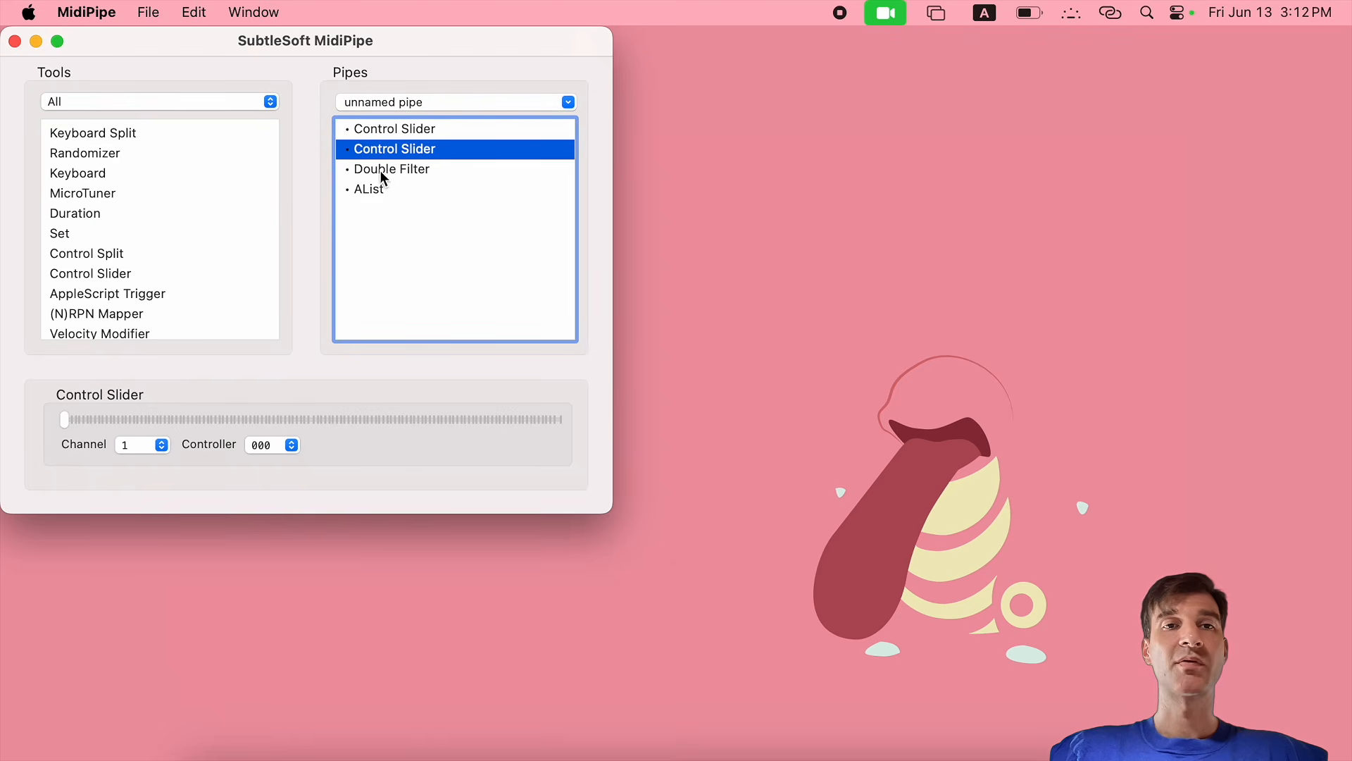
left_click(377, 174)
key("BackSpace")
scroll(150, 259, "down", 3)
scroll(150, 259, "down", 1)
left_click_drag(85, 270, 383, 162)
left_click(398, 168)
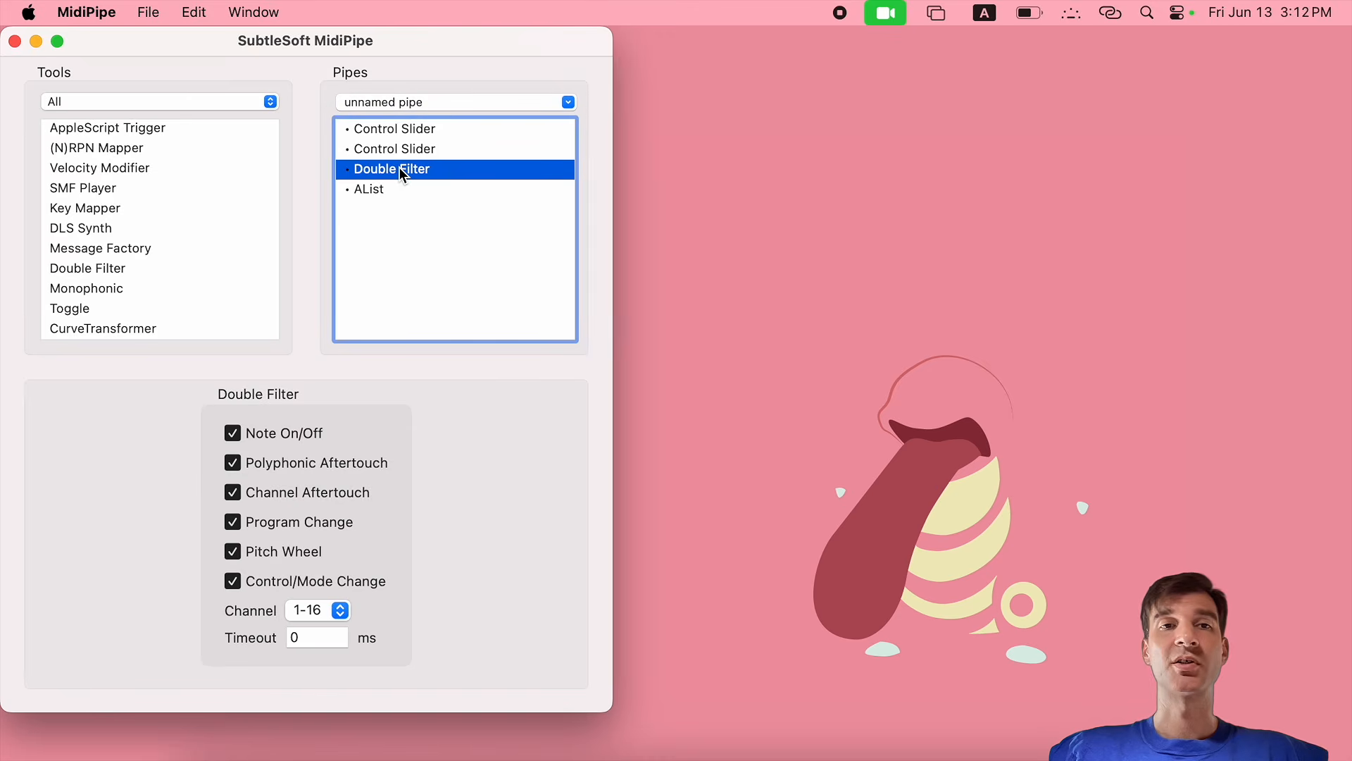
left_click(376, 194)
left_click(465, 571)
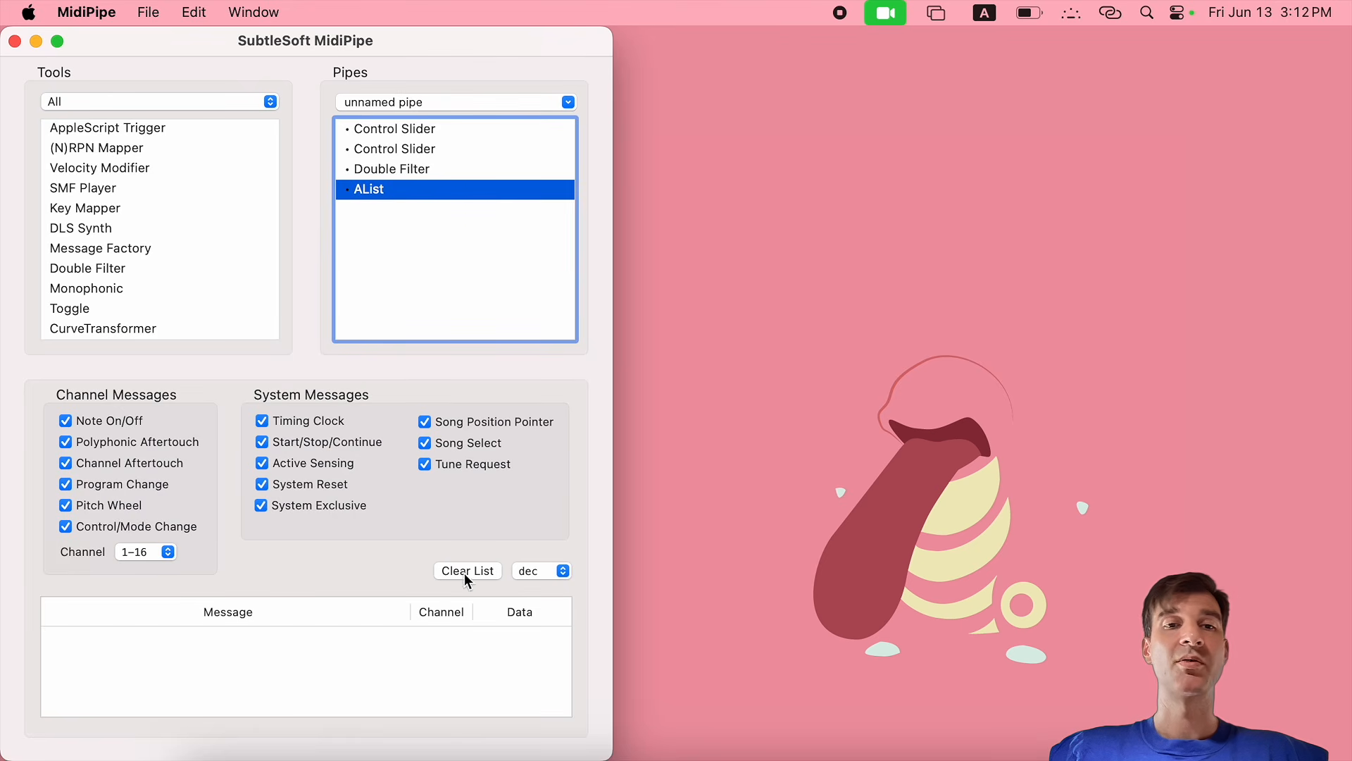
left_click(407, 149)
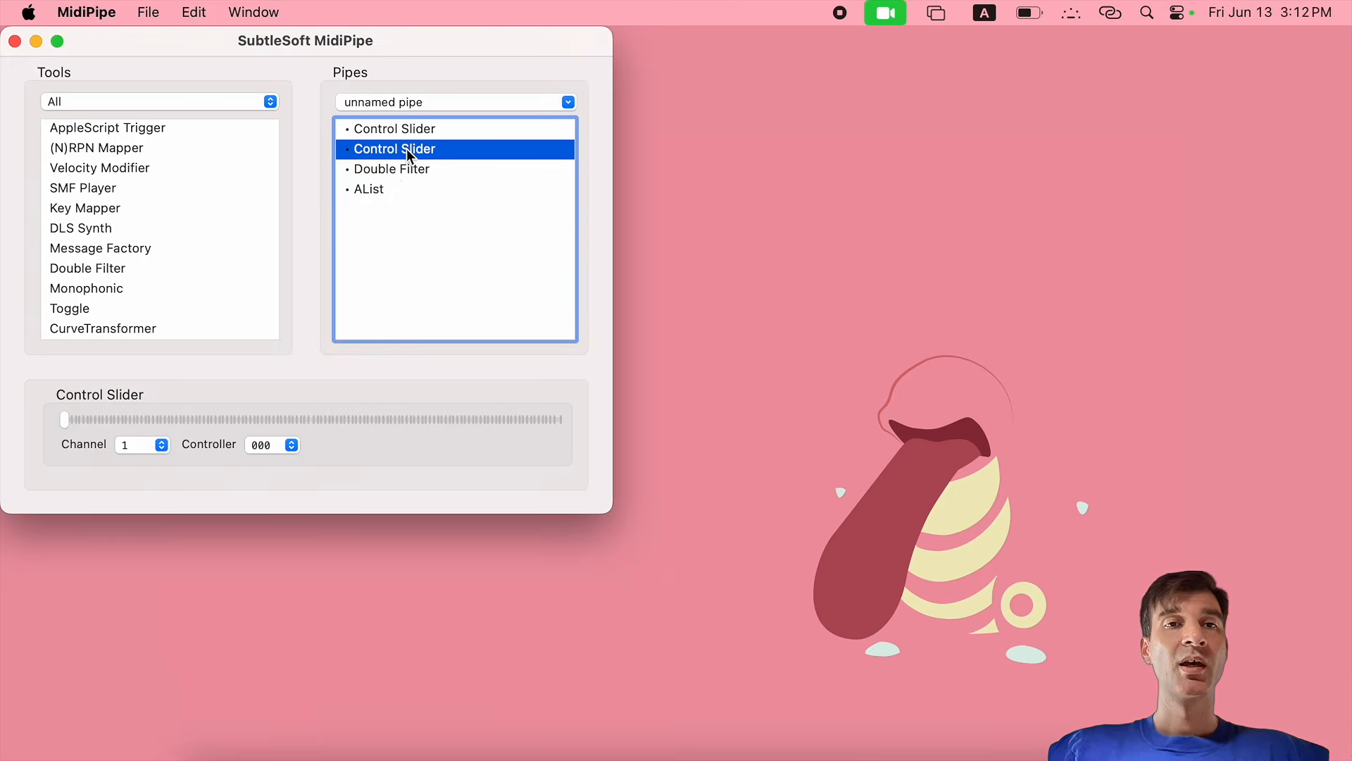
left_click(391, 169)
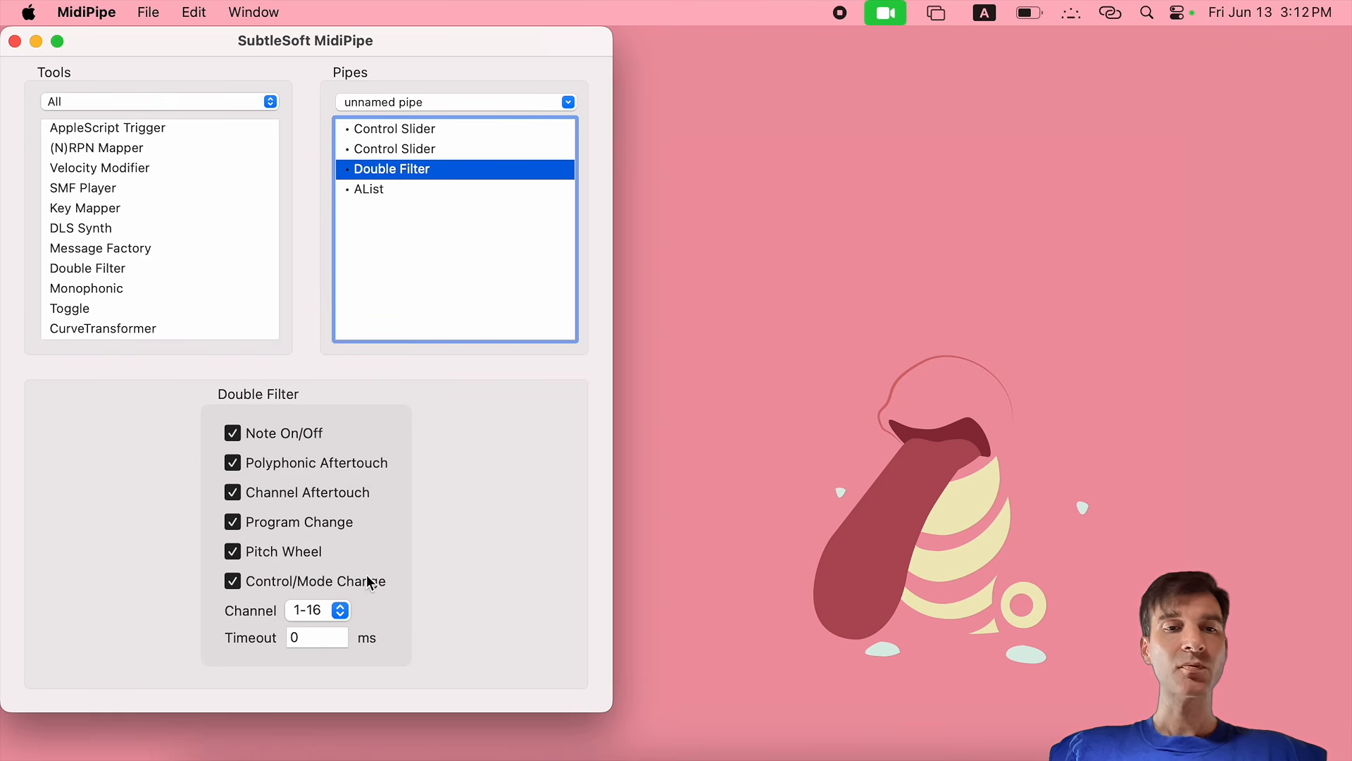
left_click(341, 612)
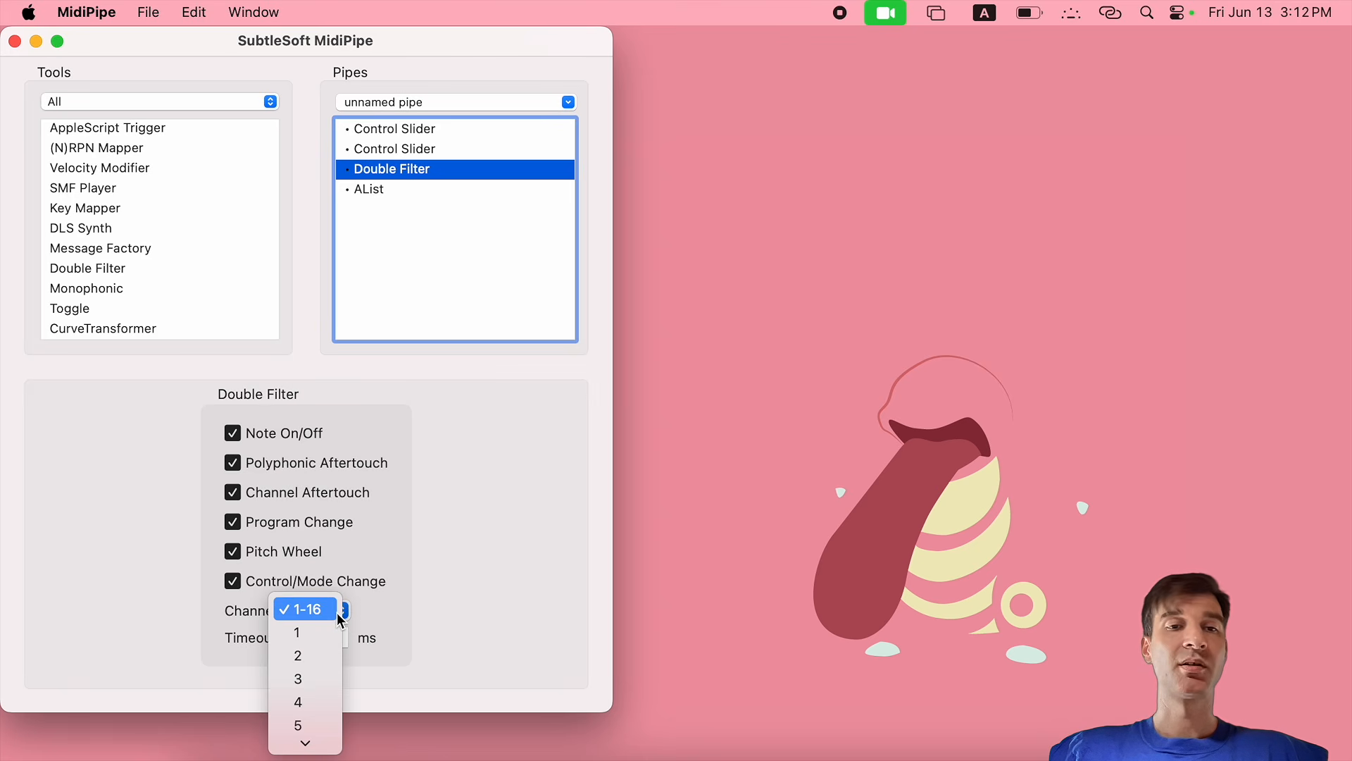
left_click(322, 657)
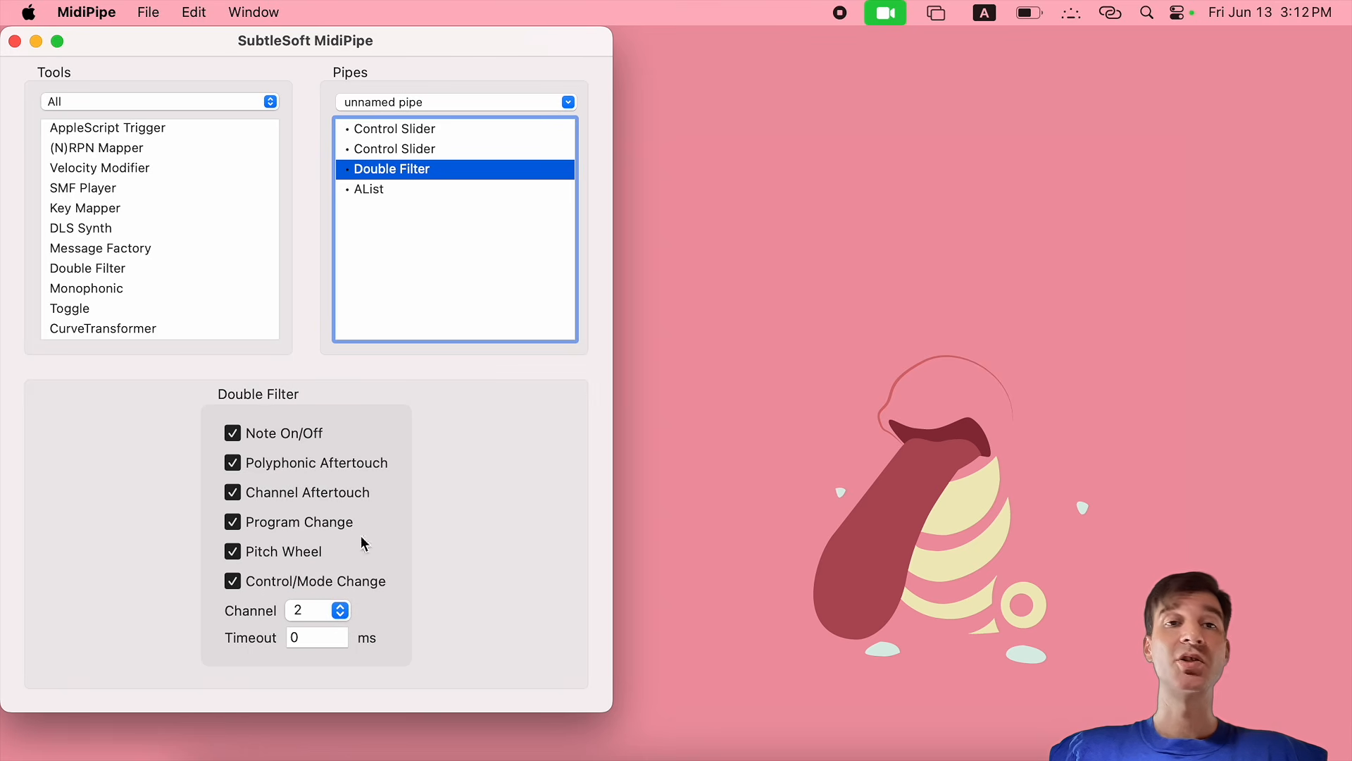
Compare the channel settings of both Control Sliders with that of the Double Filter
left_click(379, 147)
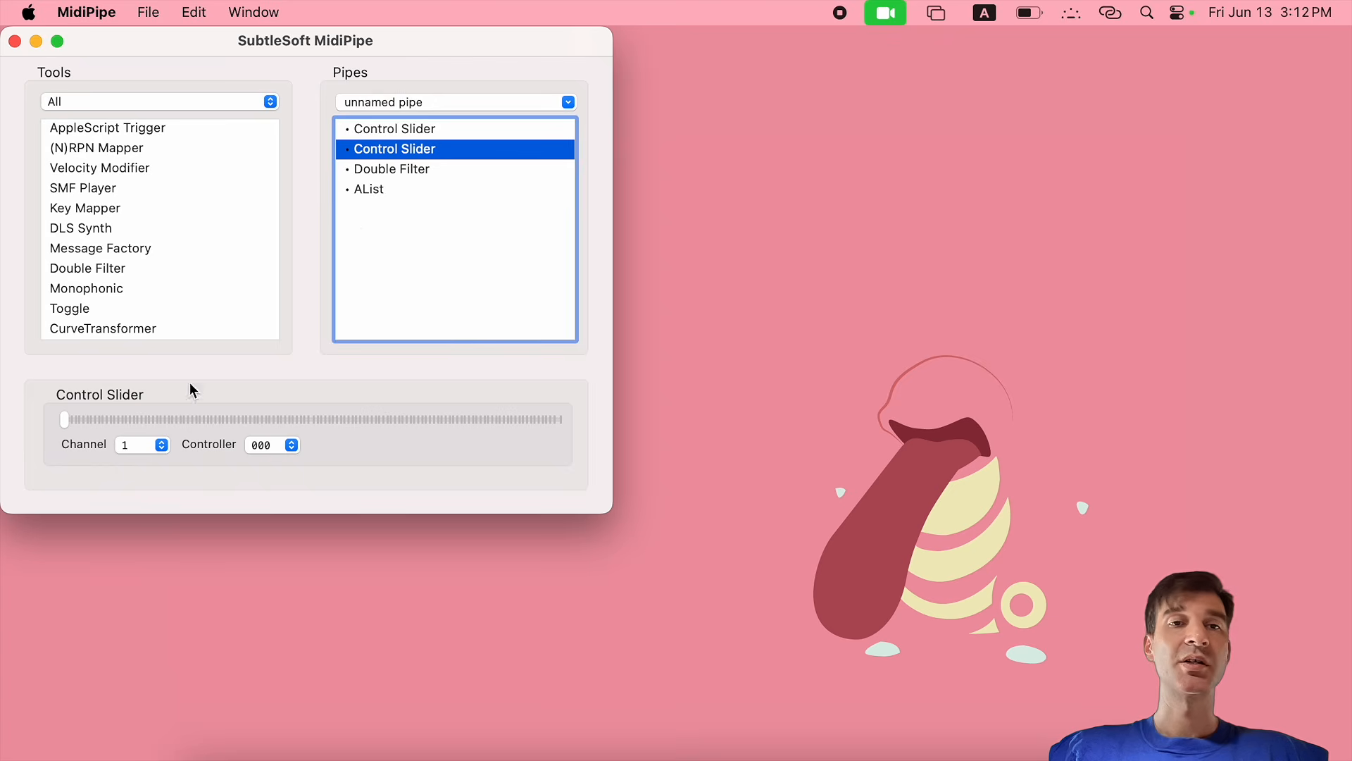
left_click(407, 129)
left_click(391, 147)
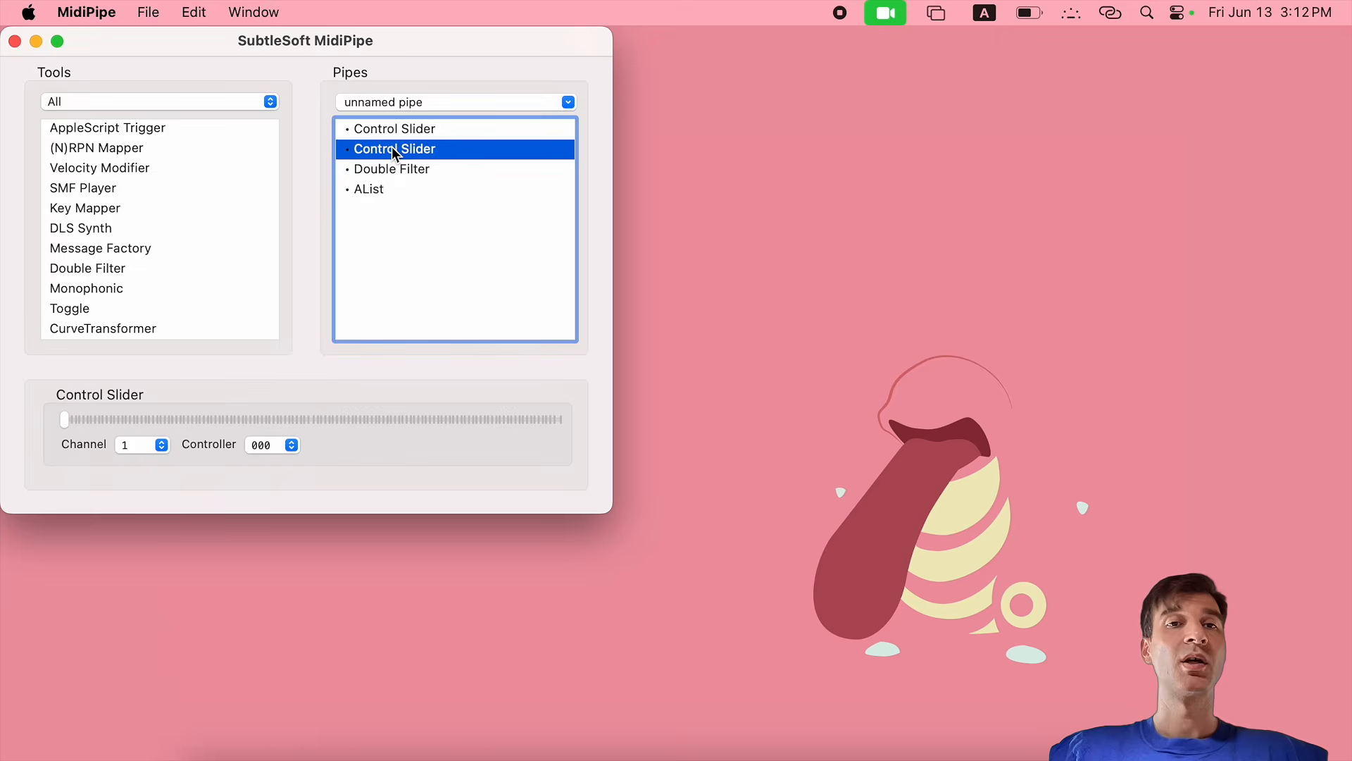
left_click(389, 170)
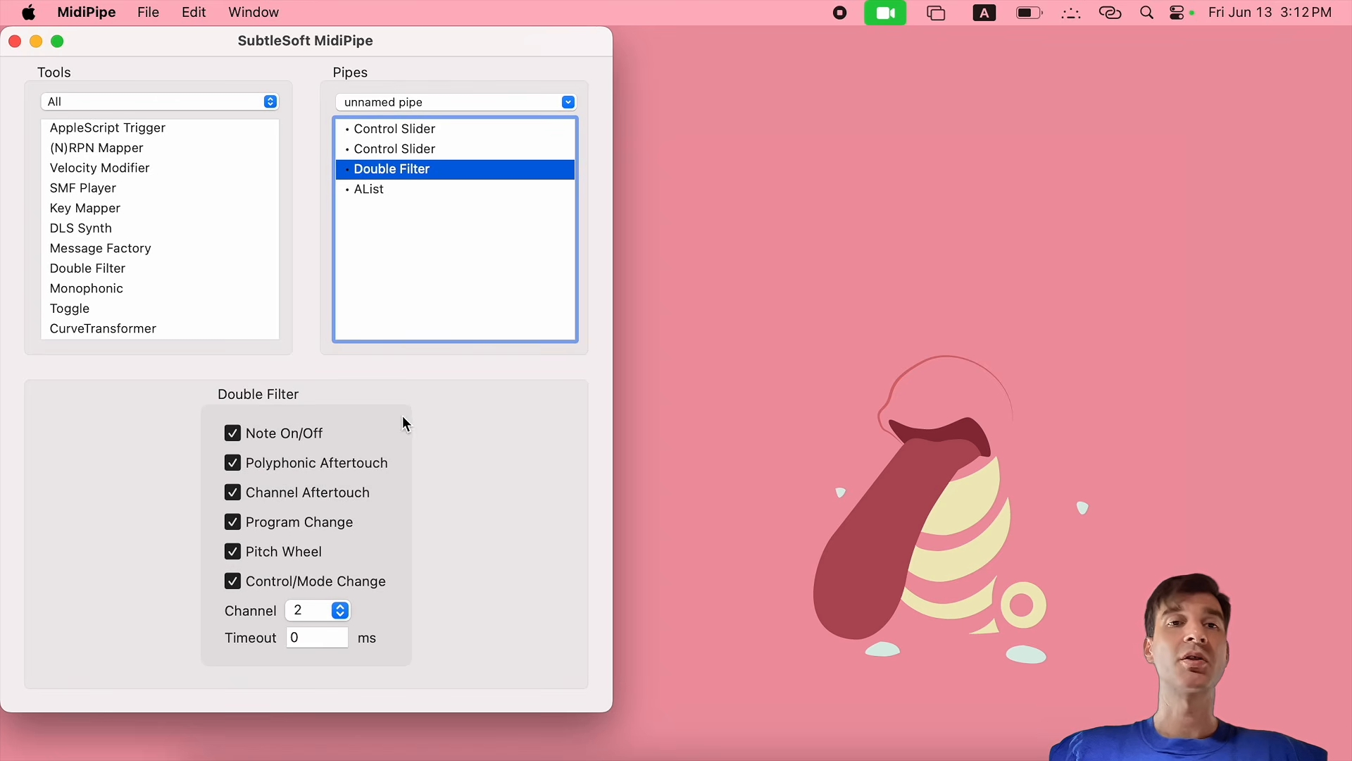
Move both Control Sliders to 1, first one first, and check what AList logs after the Double Filter
left_click(377, 128)
left_click_drag(65, 420, 69, 420)
left_click(381, 157)
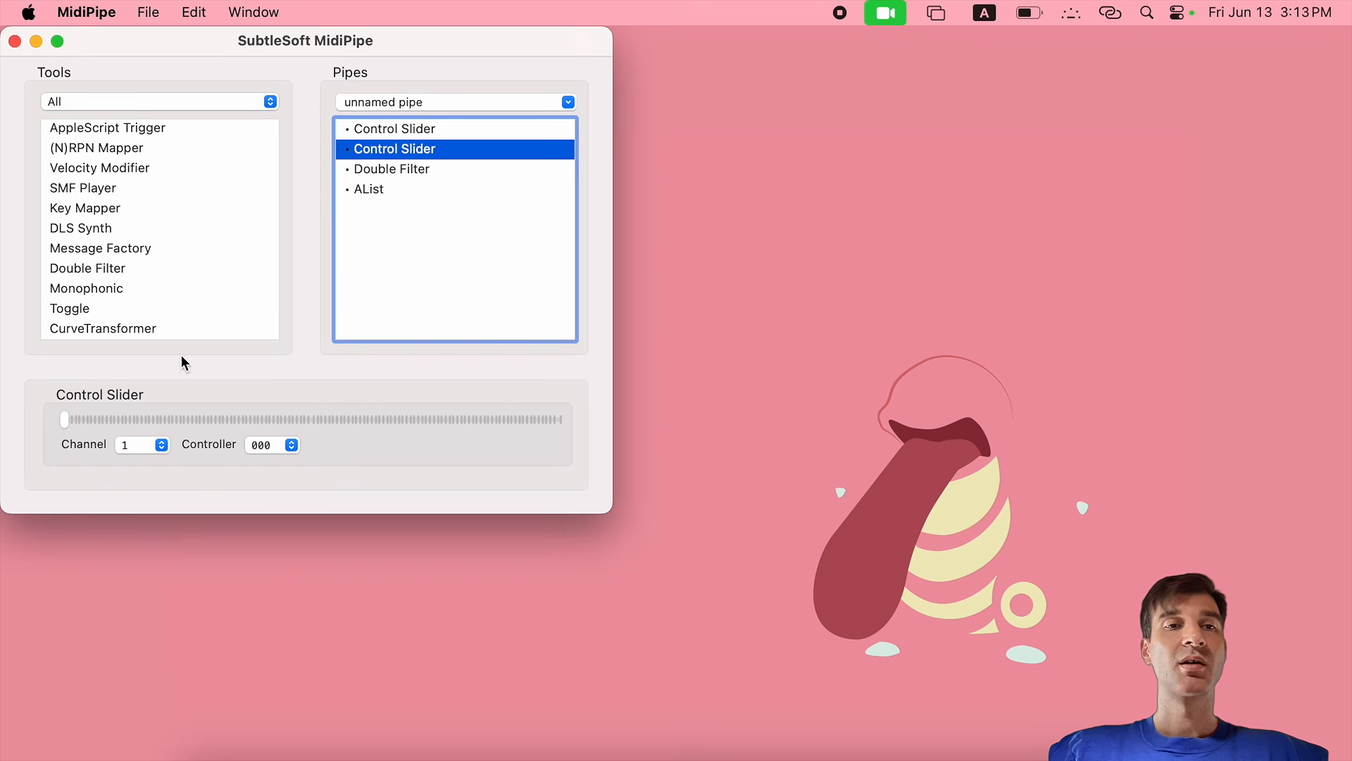
left_click_drag(65, 420, 69, 420)
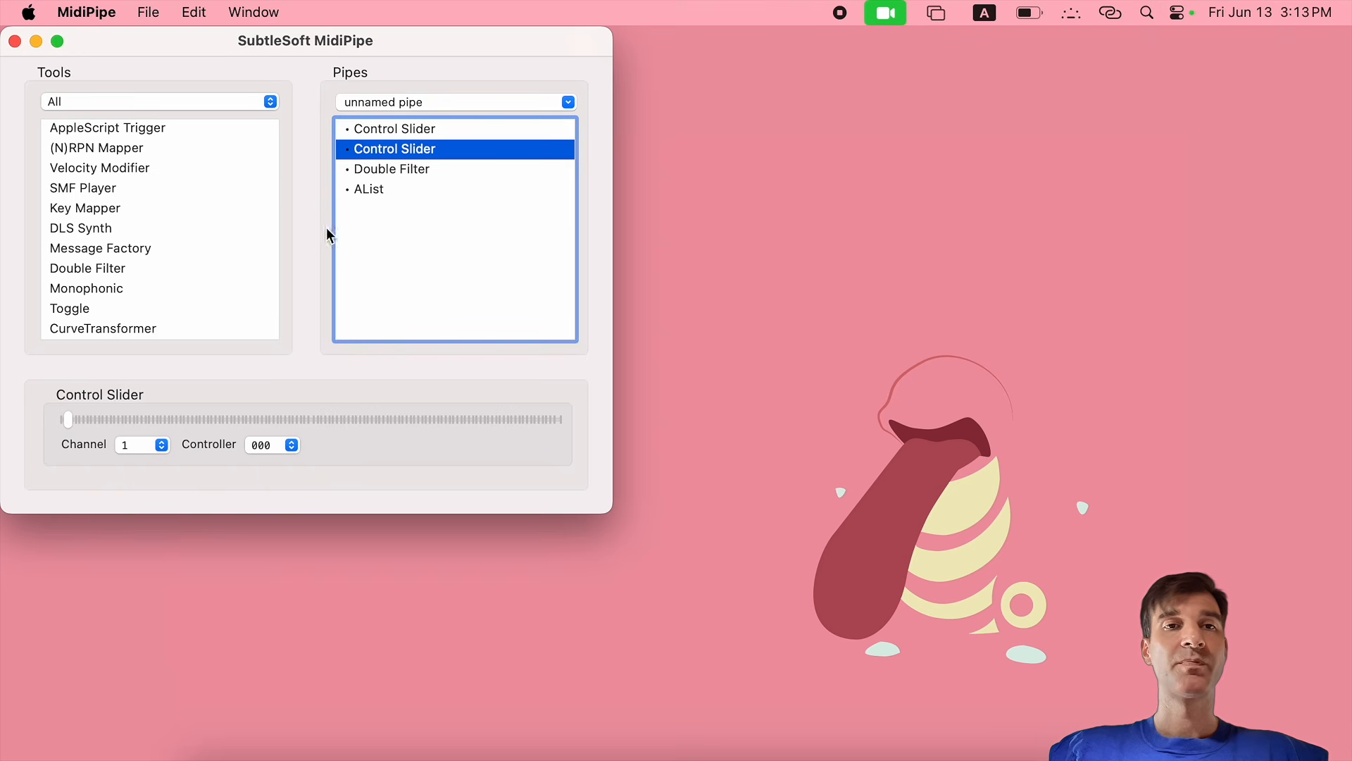
left_click(369, 197)
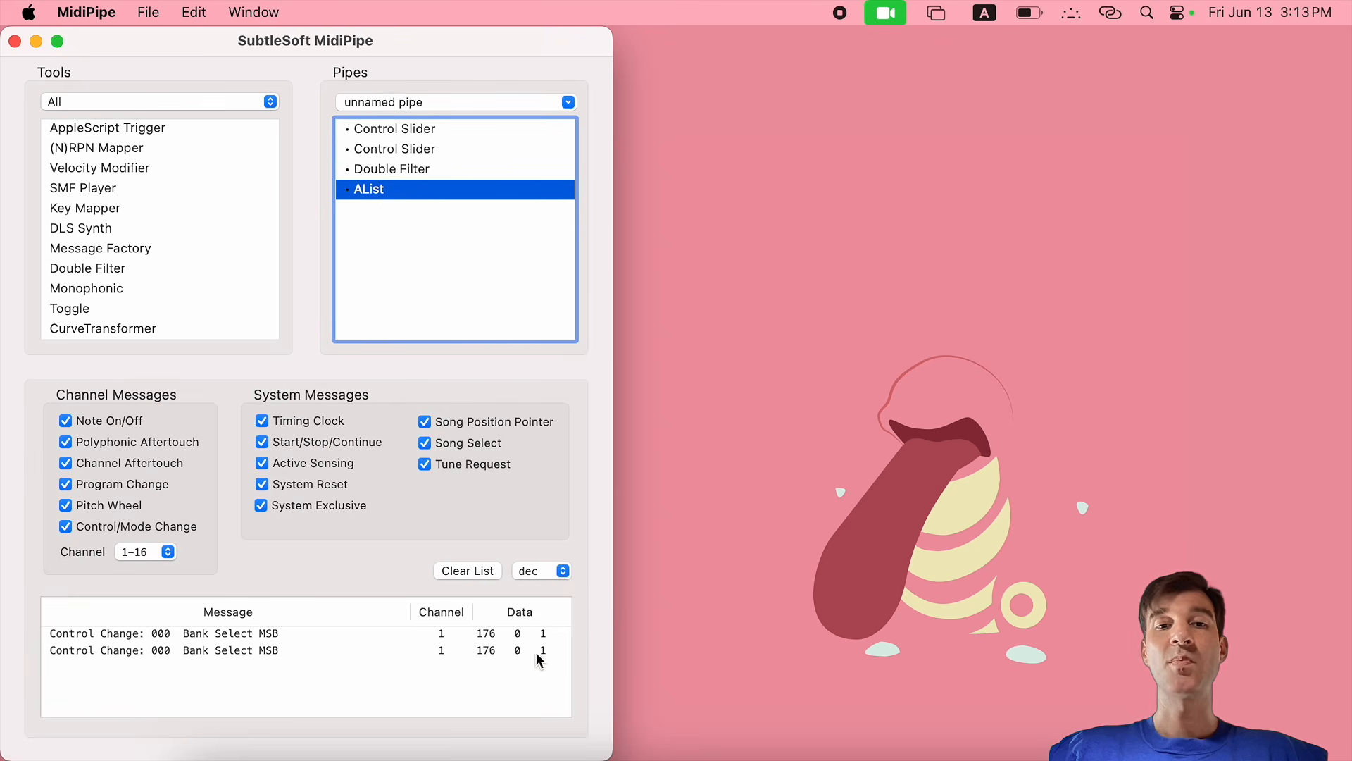
Replace the channel 2 Double Filter with a fresh one between the second Control Slider and AList, and clear AList's message list
key("Up")
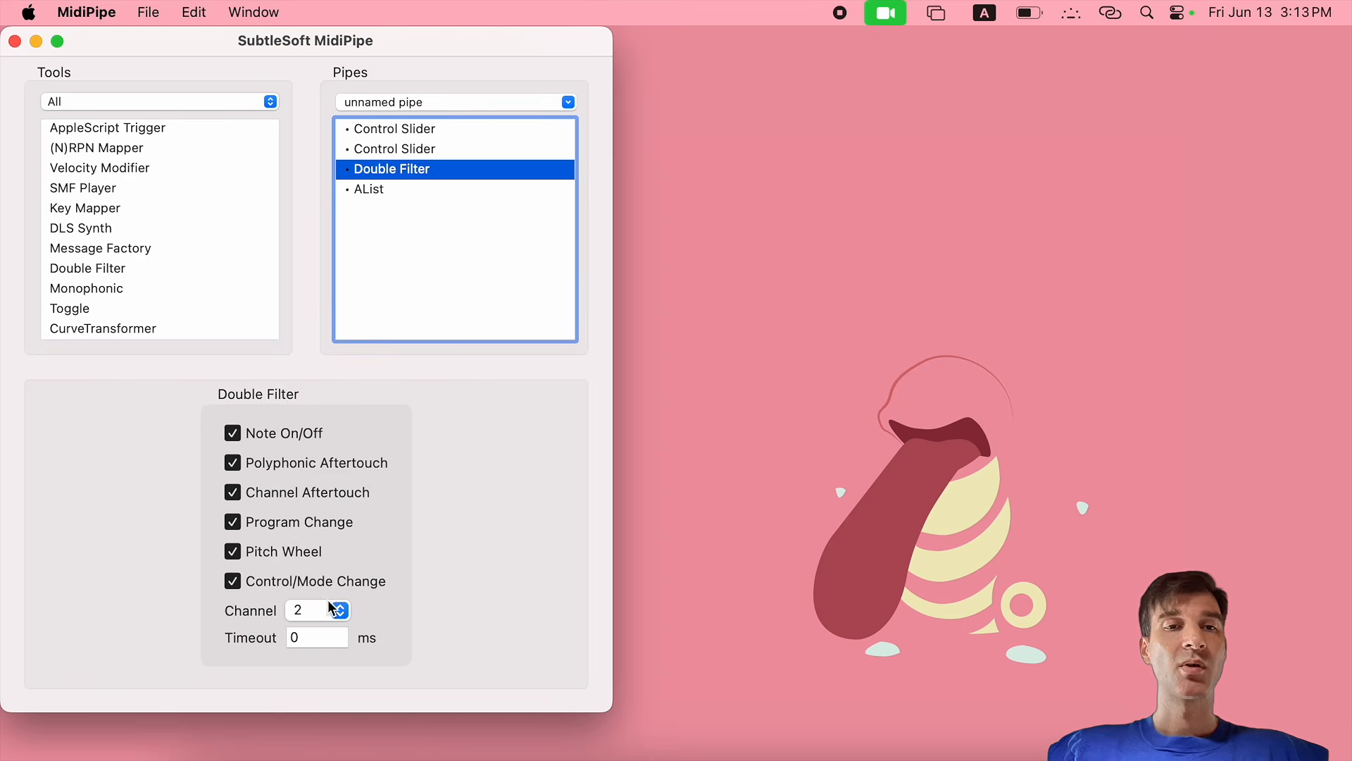
key("BackSpace")
scroll(134, 272, "down", 2)
left_click_drag(80, 271, 387, 159)
left_click(391, 172)
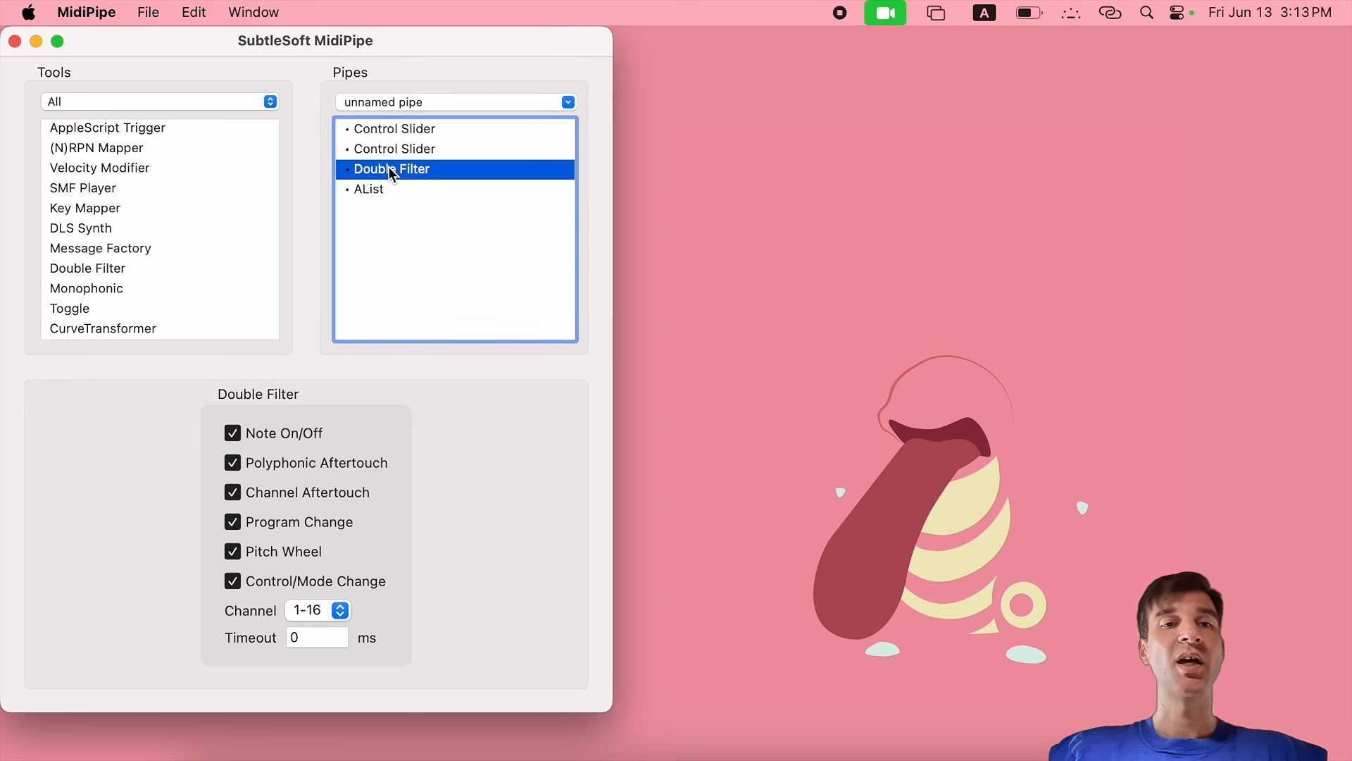
left_click(372, 190)
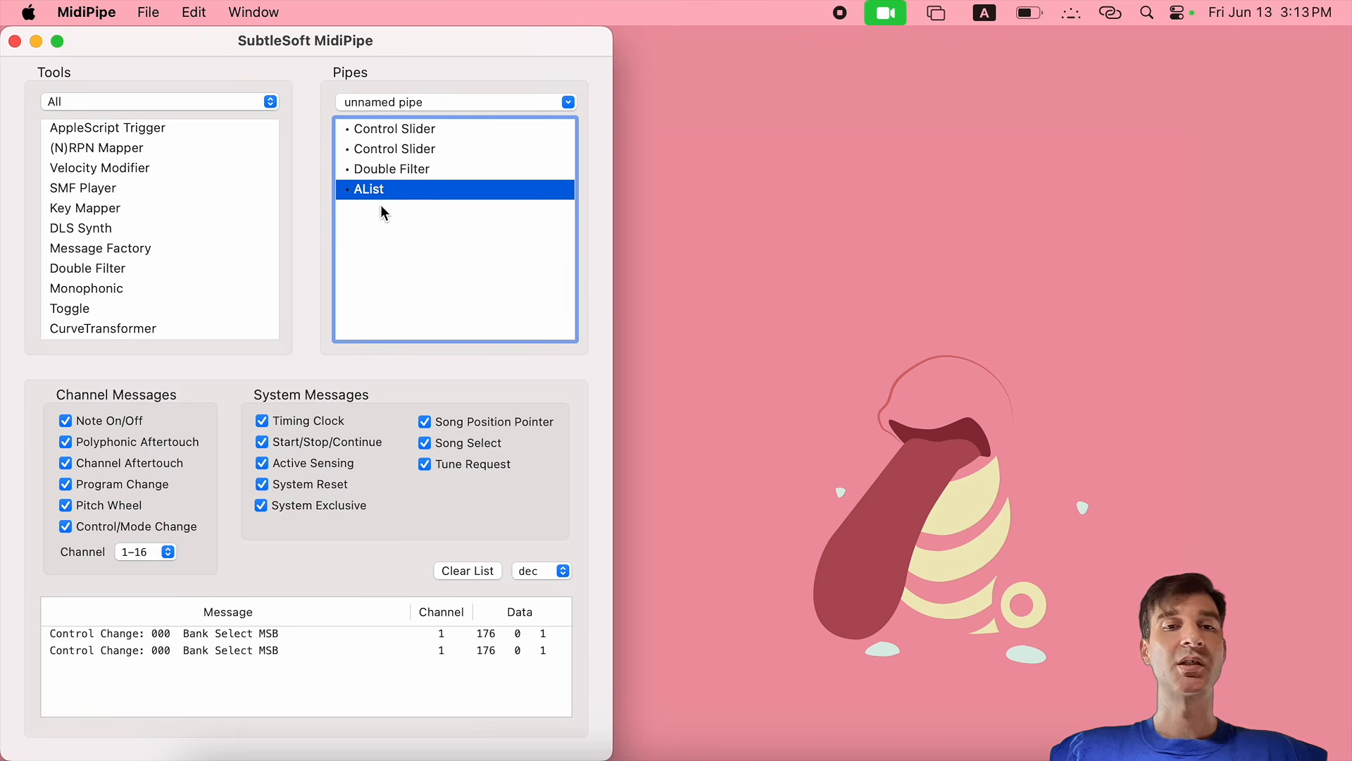
left_click(478, 573)
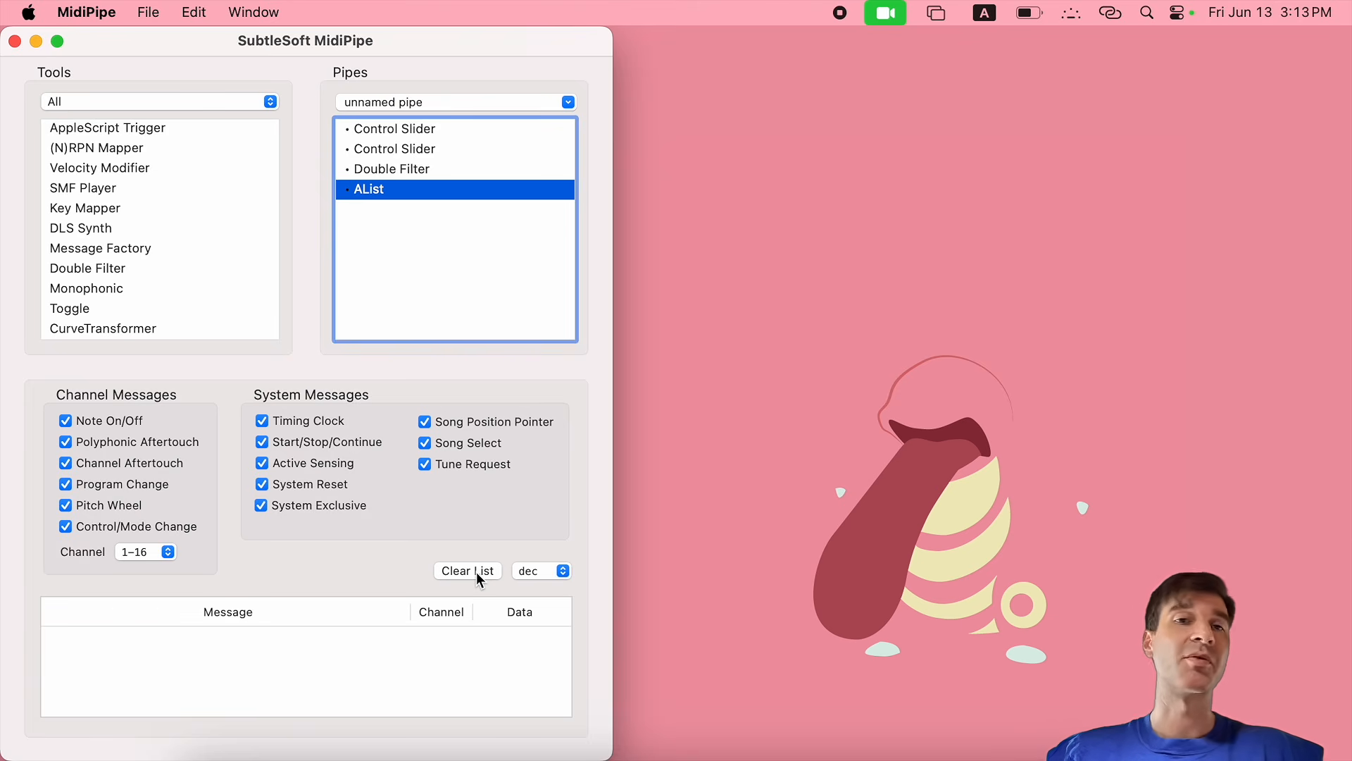
Set the Double Filter's timeout to 5000 ms
left_click(425, 171)
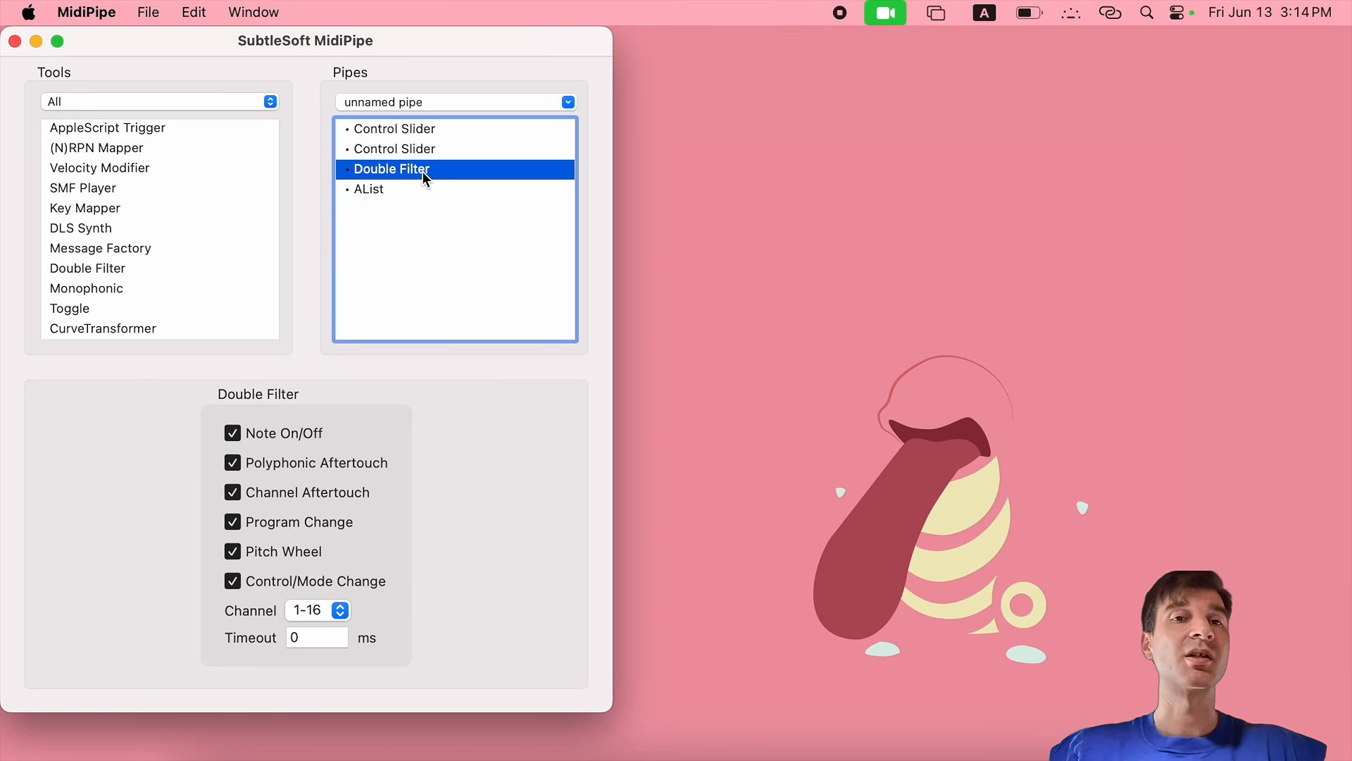
left_click(335, 635)
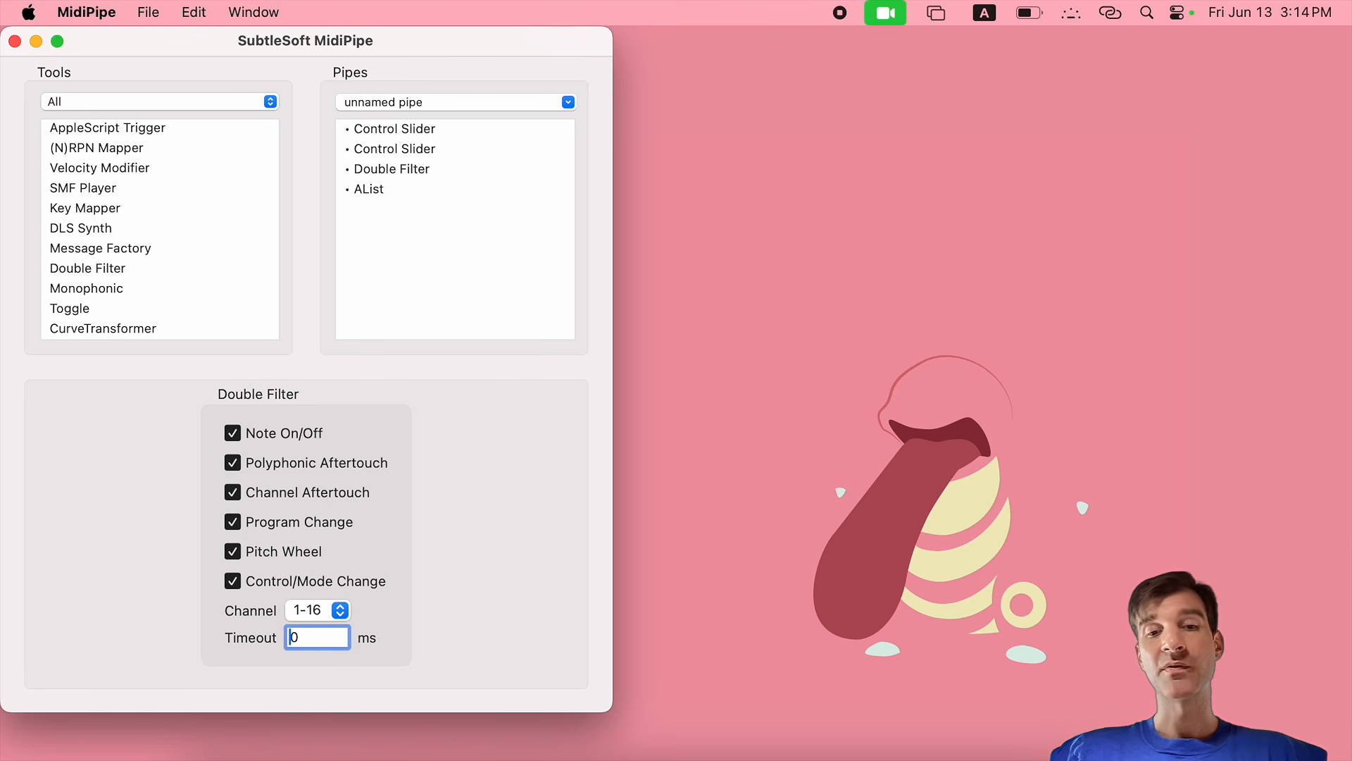
type("5000")
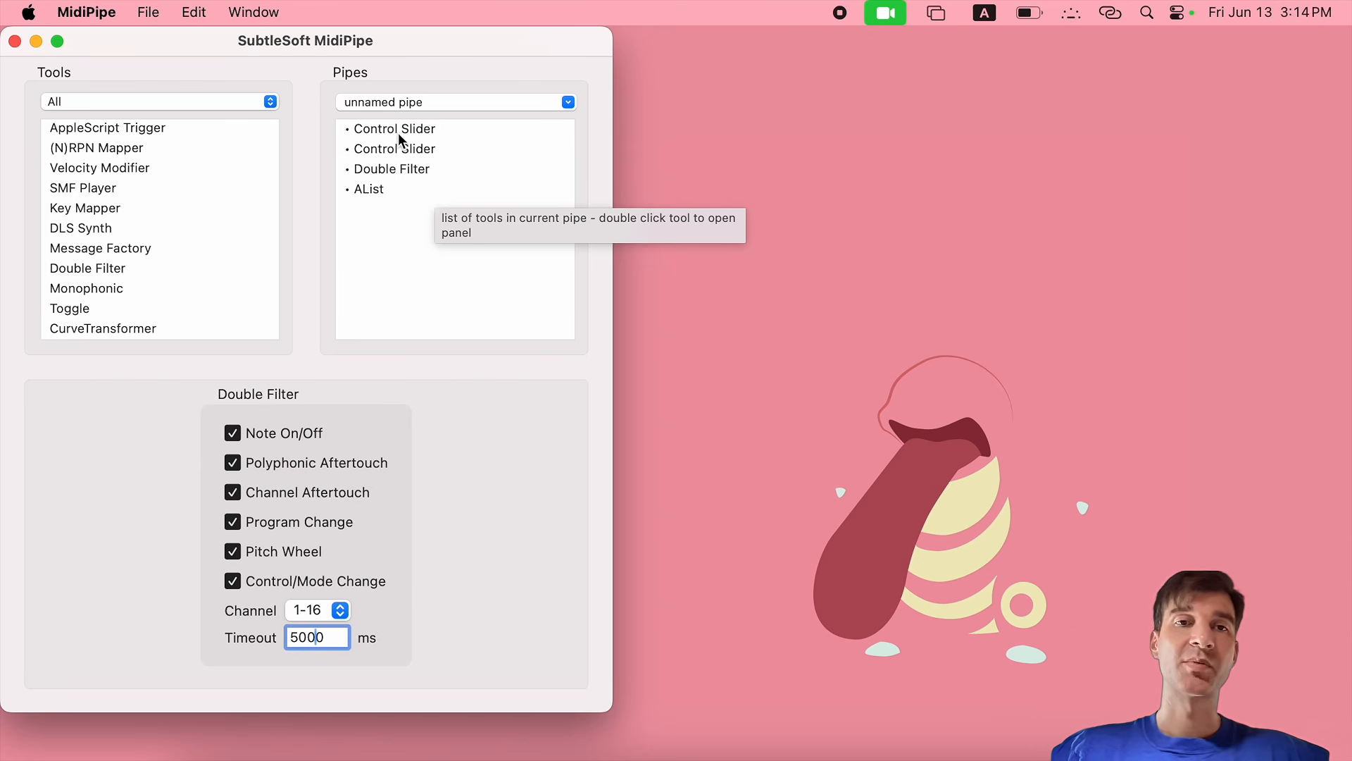
Return both Control Sliders to 0, first one first, and check which messages AList logs with the 5000 ms timeout
double_click(373, 188)
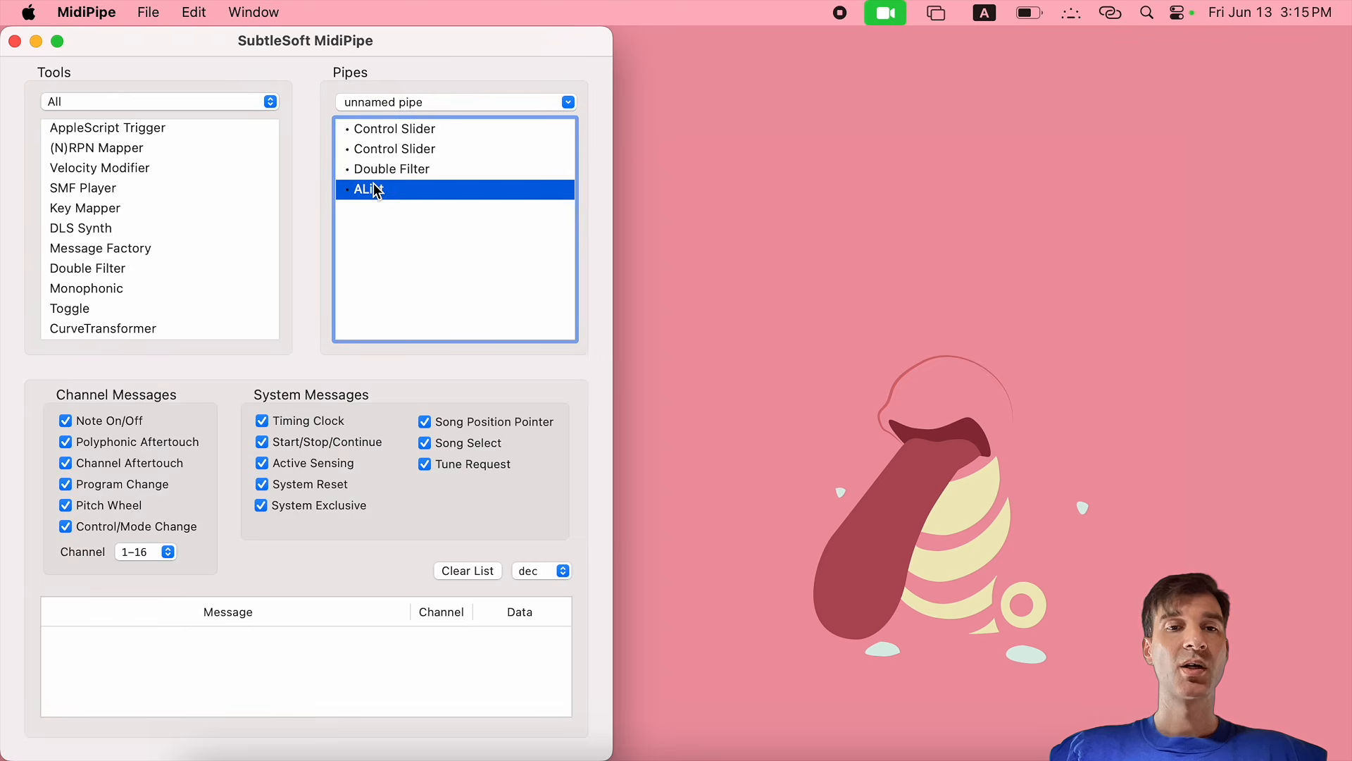
left_click(415, 131)
left_click_drag(66, 419, 49, 417)
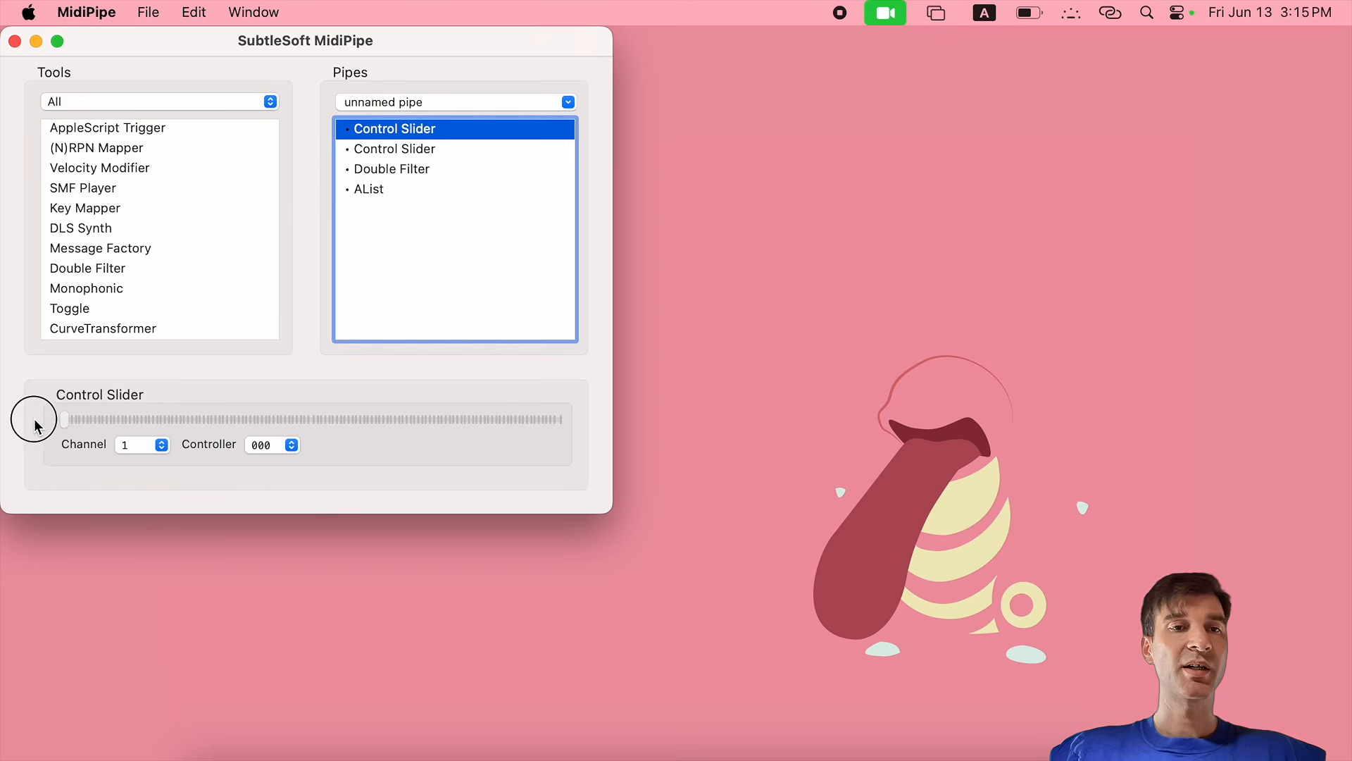
left_click(380, 150)
left_click(70, 419)
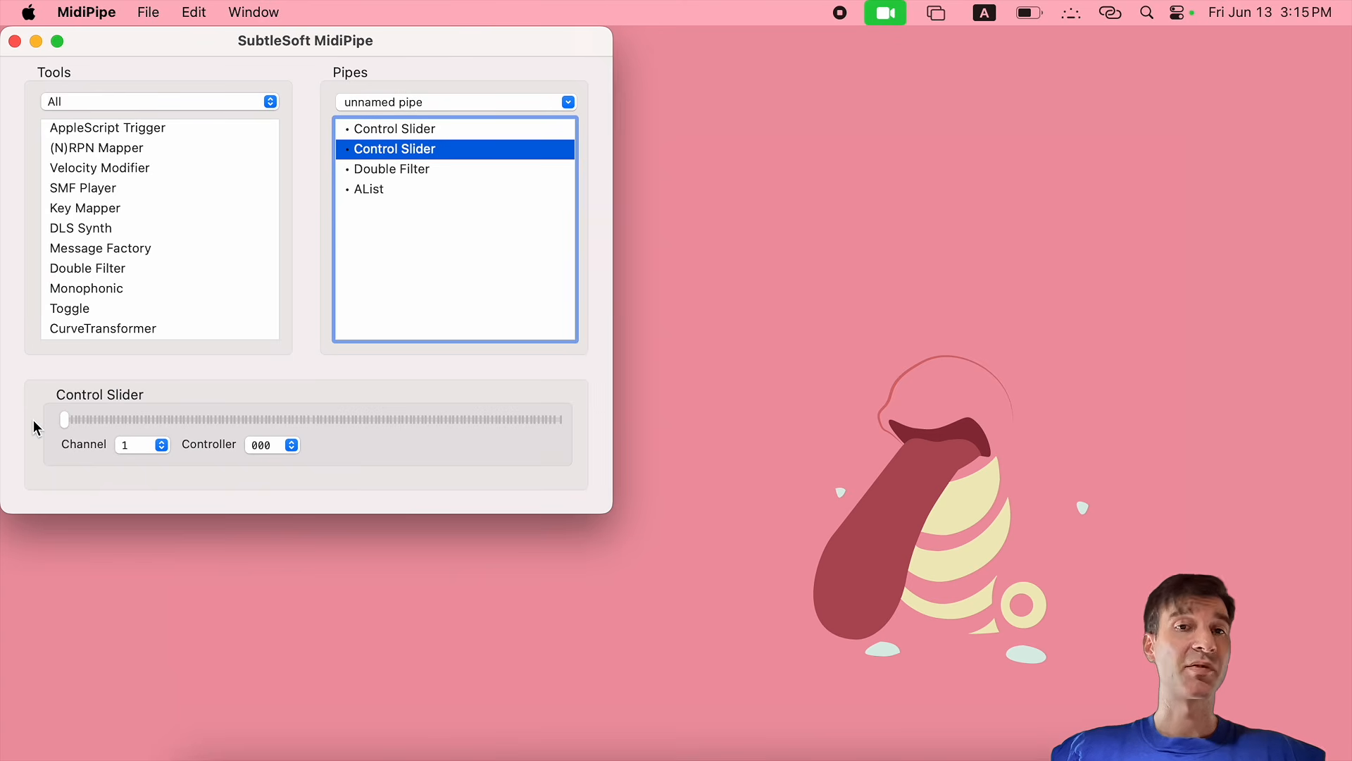
left_click(372, 189)
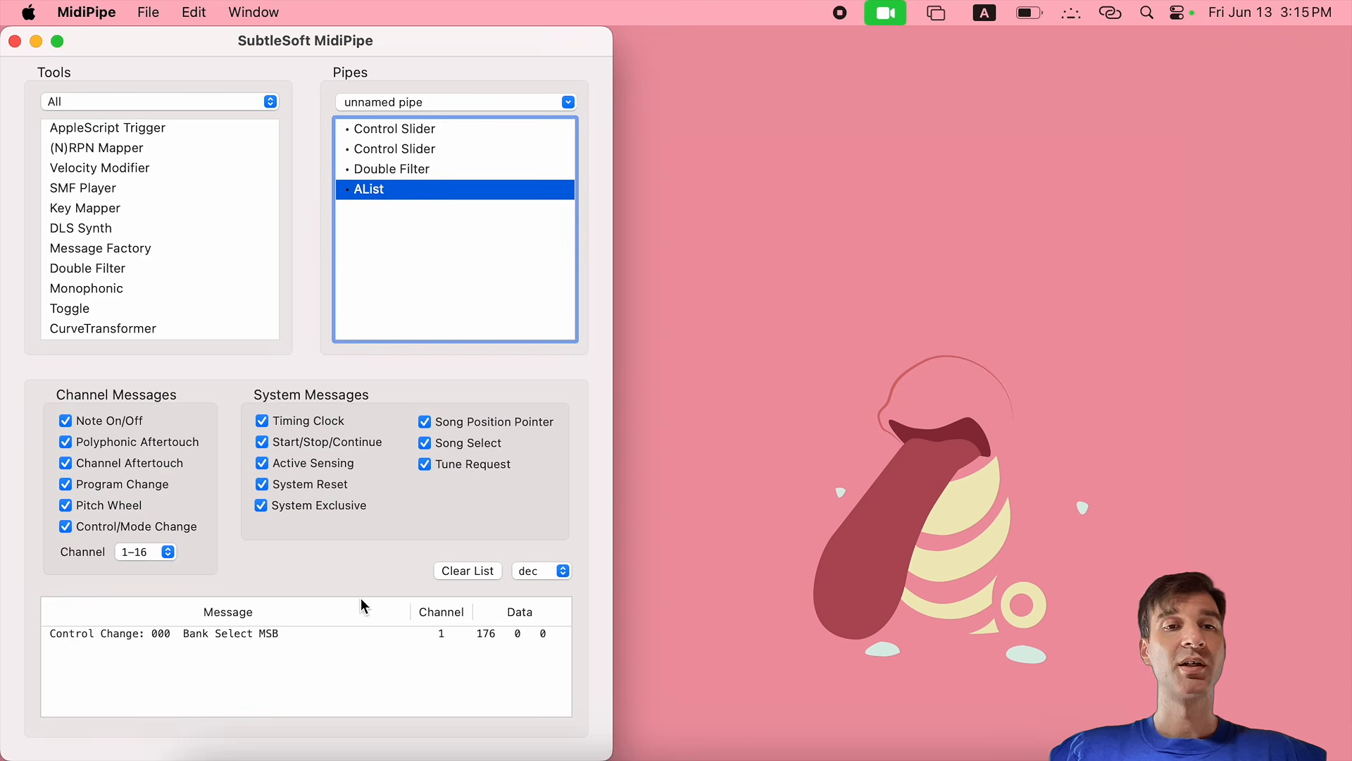
left_click(260, 634)
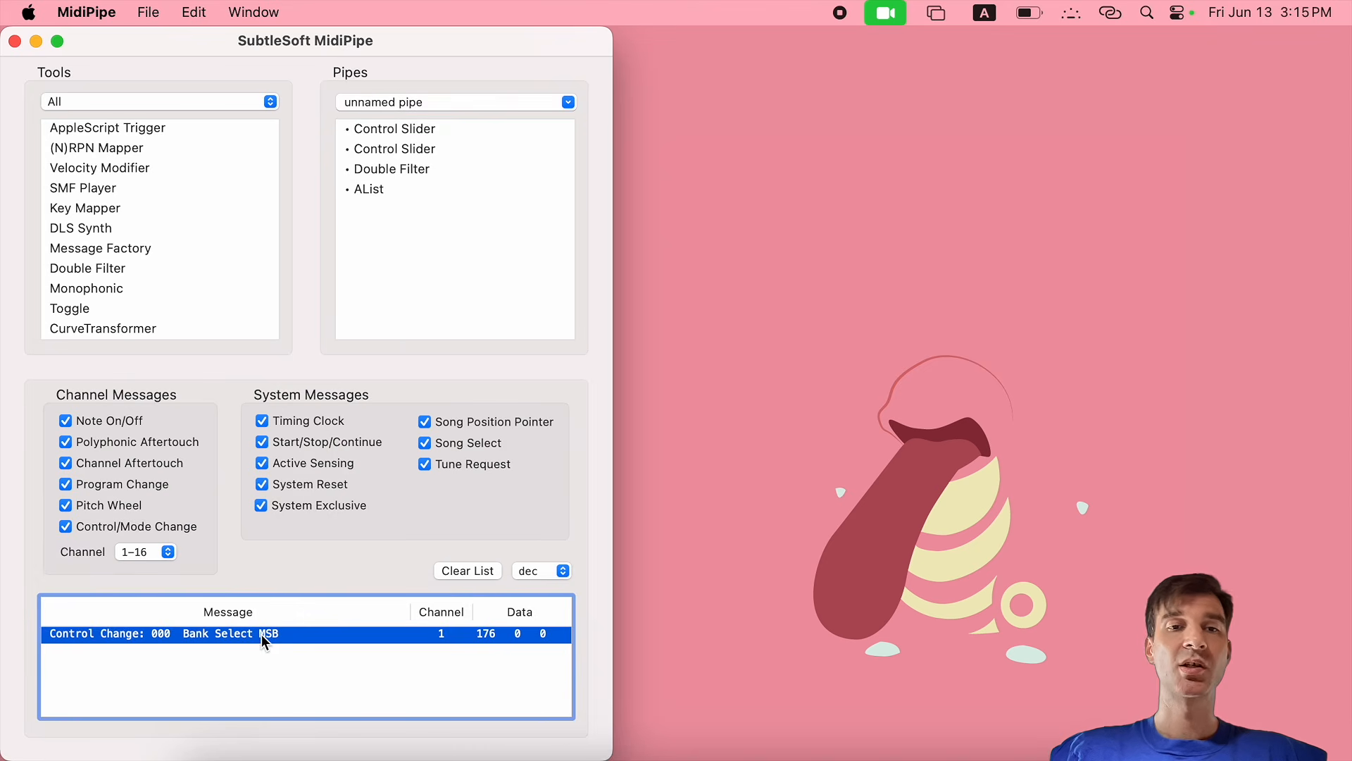
Clear AList's message list and replace the 5000 ms Double Filter with a fresh one above AList
left_click(465, 570)
left_click(386, 169)
key("BackSpace")
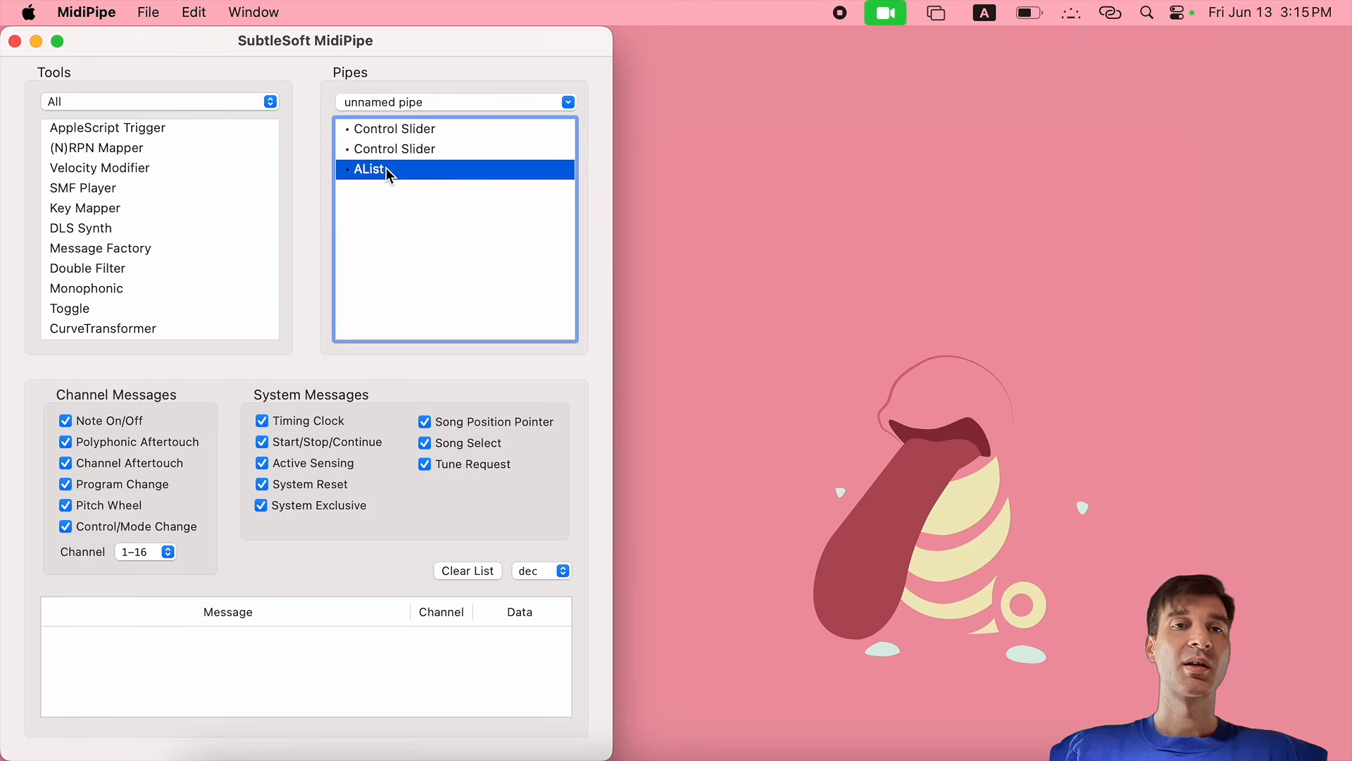
scroll(161, 240, "down", 1)
left_click_drag(91, 266, 400, 162)
Set the new Double Filter's timeout to 100 ms
left_click(402, 169)
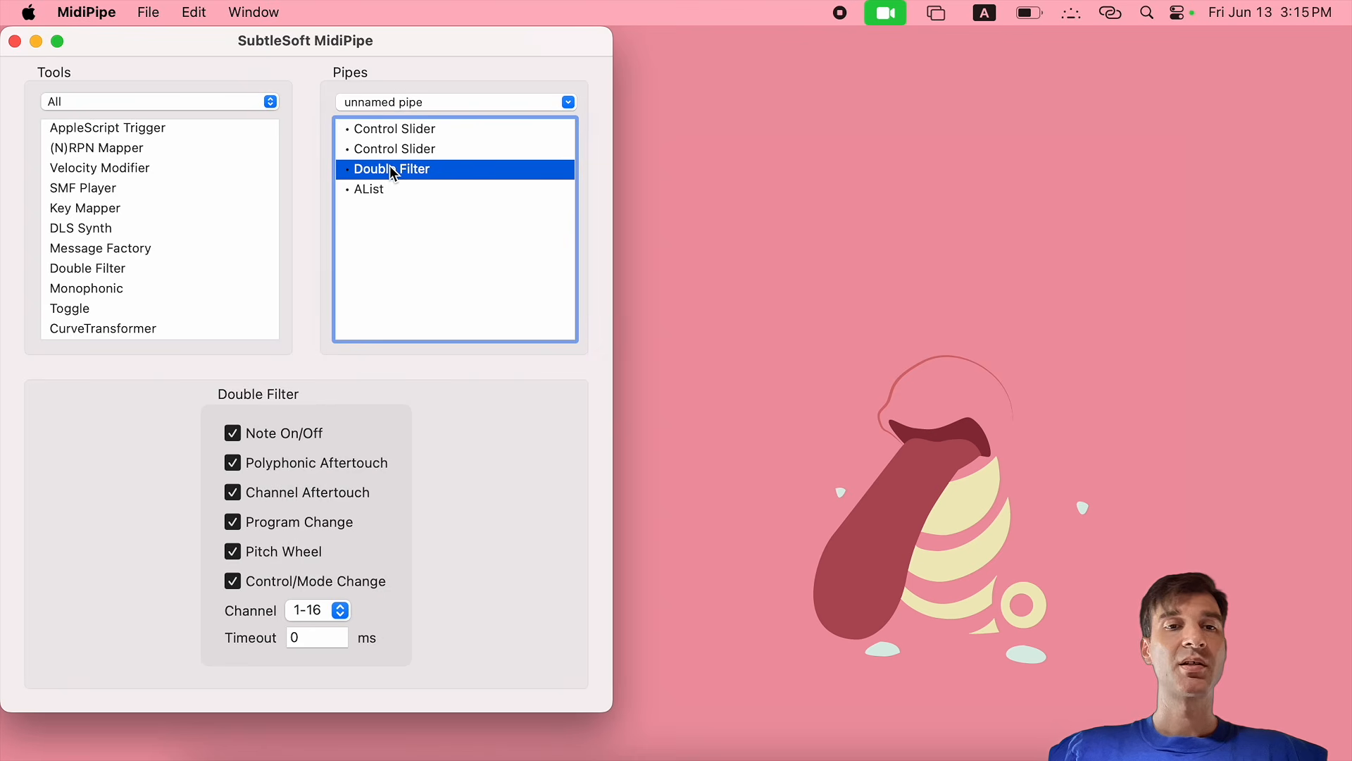
left_click(325, 636)
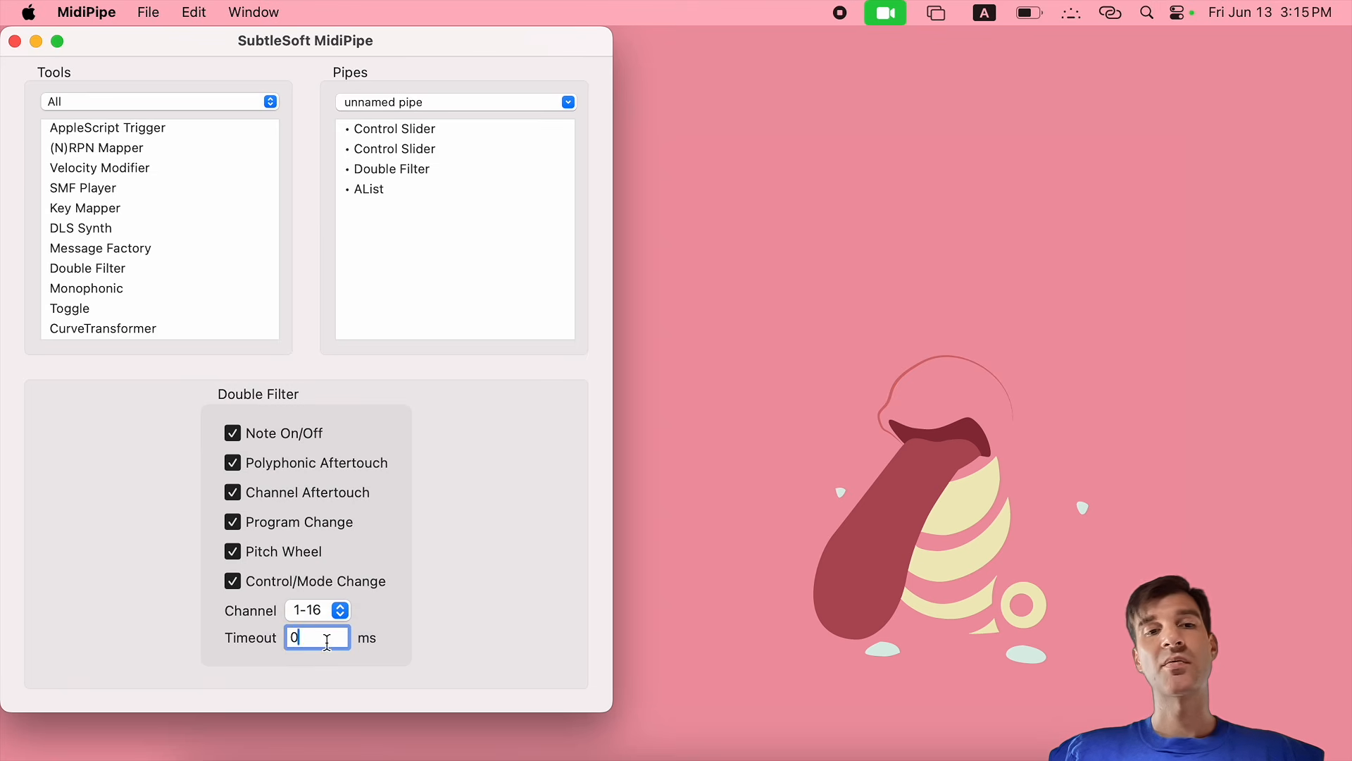
type("100")
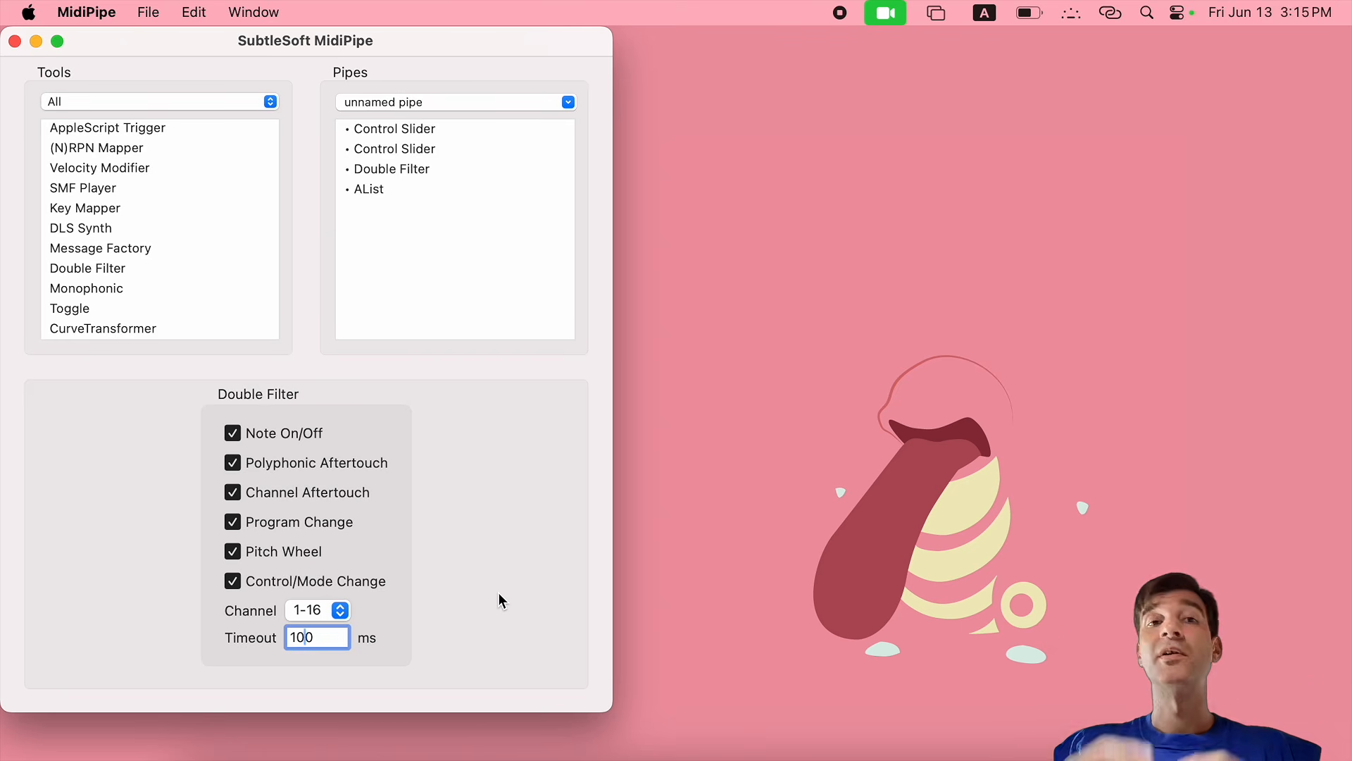
Move both Control Sliders to 1, second one first, and compare the messages AList logs with the 100 ms timeout
left_click(407, 149)
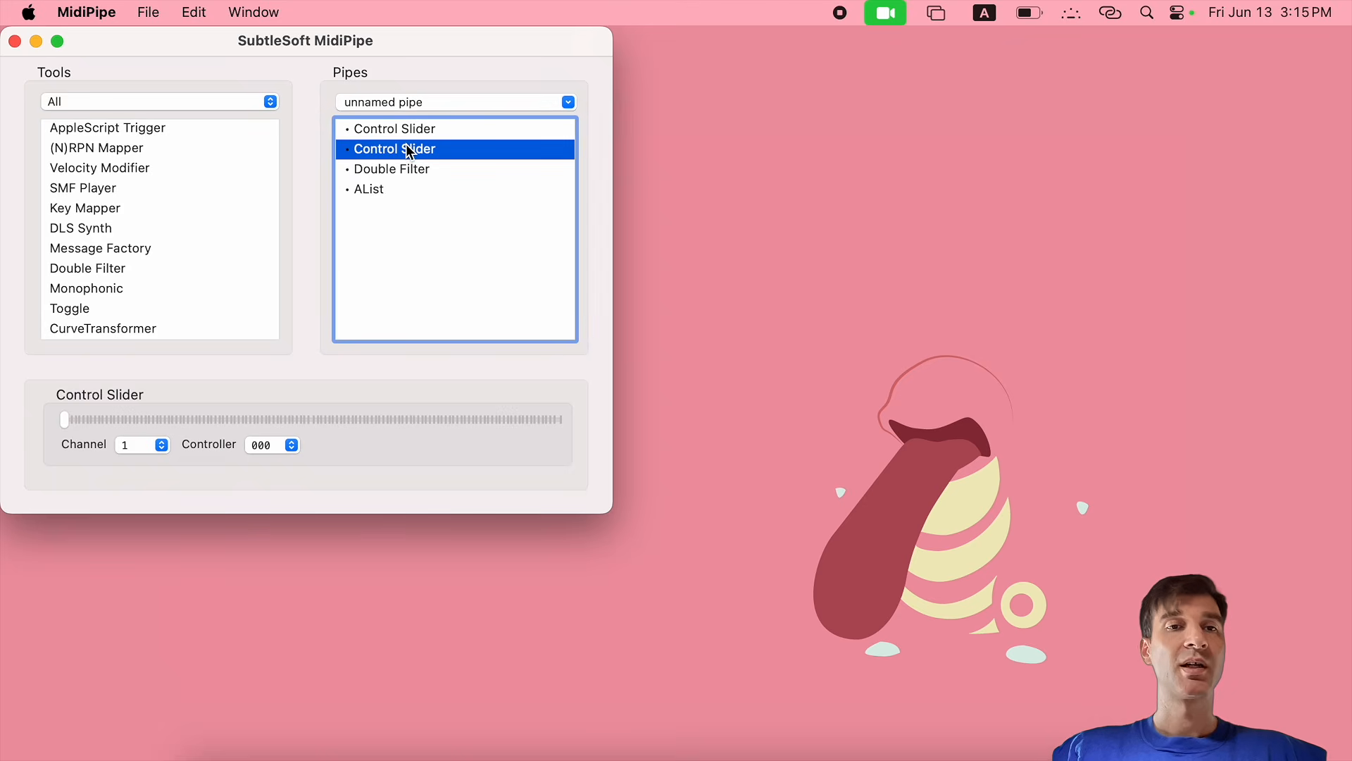
left_click_drag(74, 412, 73, 421)
left_click(416, 129)
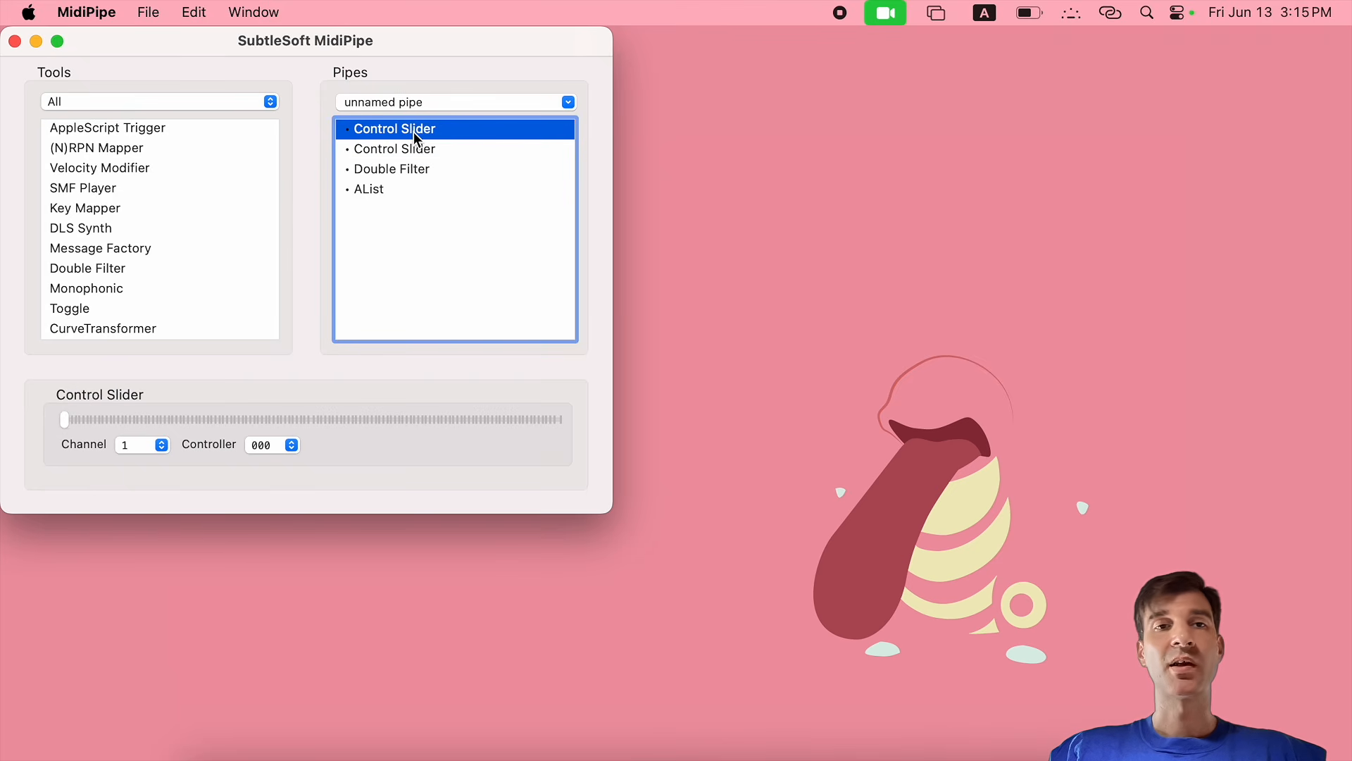
left_click_drag(65, 417, 68, 417)
left_click(374, 201)
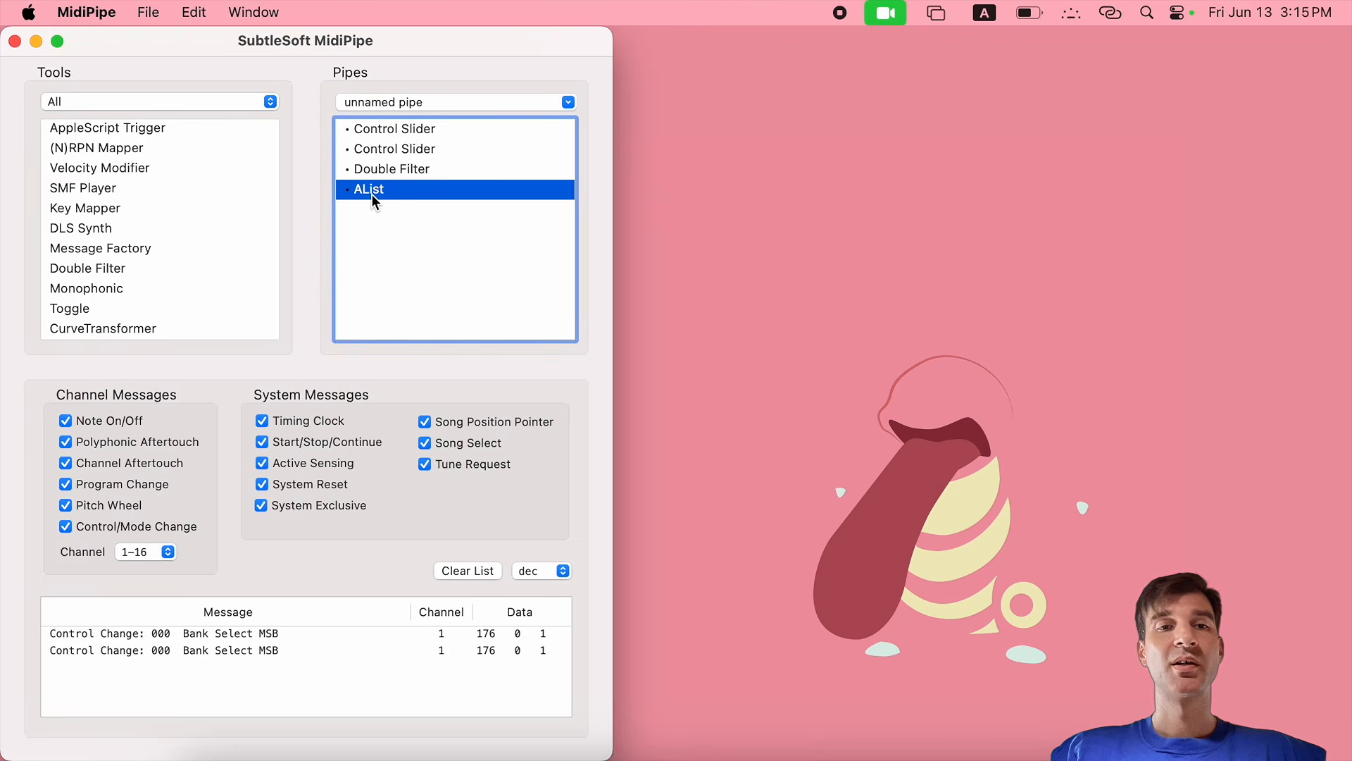
left_click(486, 650)
left_click(496, 634)
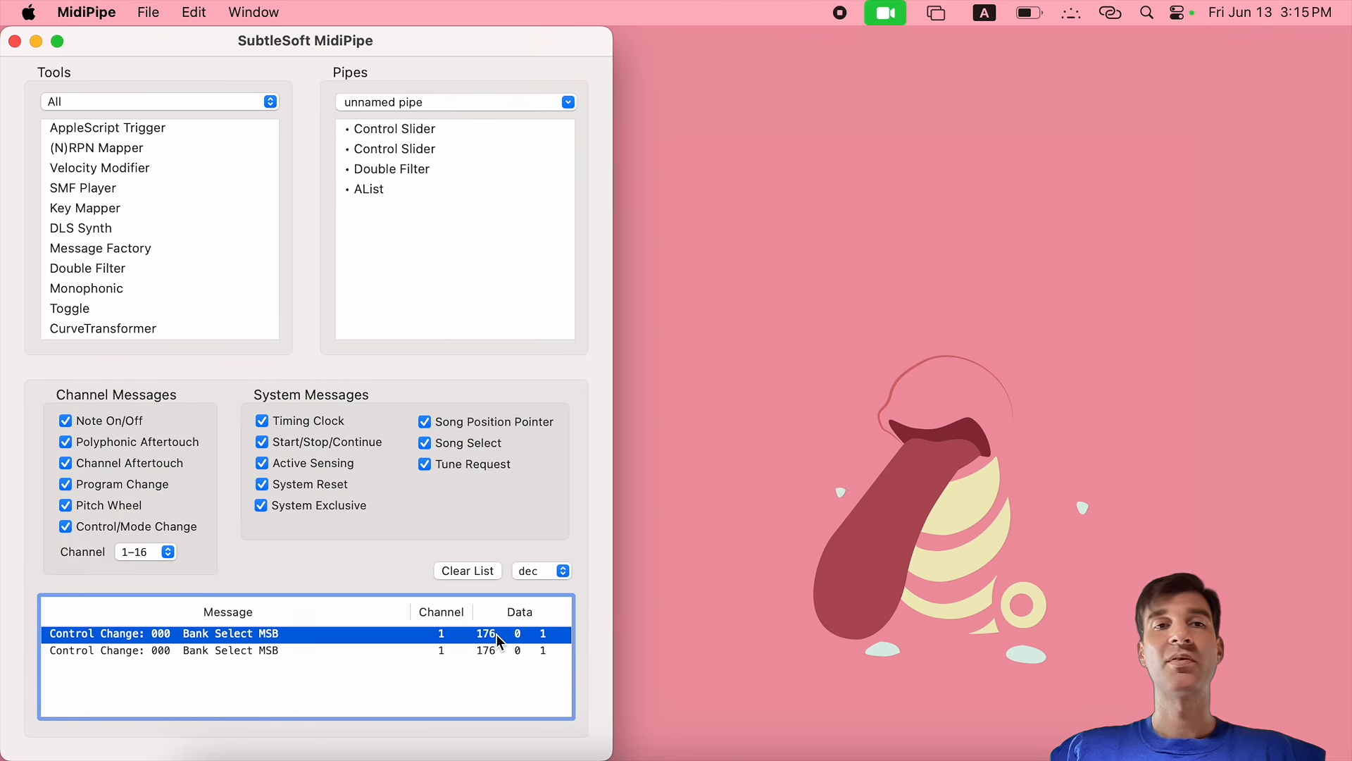
left_click(489, 649)
Remove the Double Filter and the second Control Slider from the pipe, and insert a Message Factory between the remaining Control Slider and AList
left_click(415, 176)
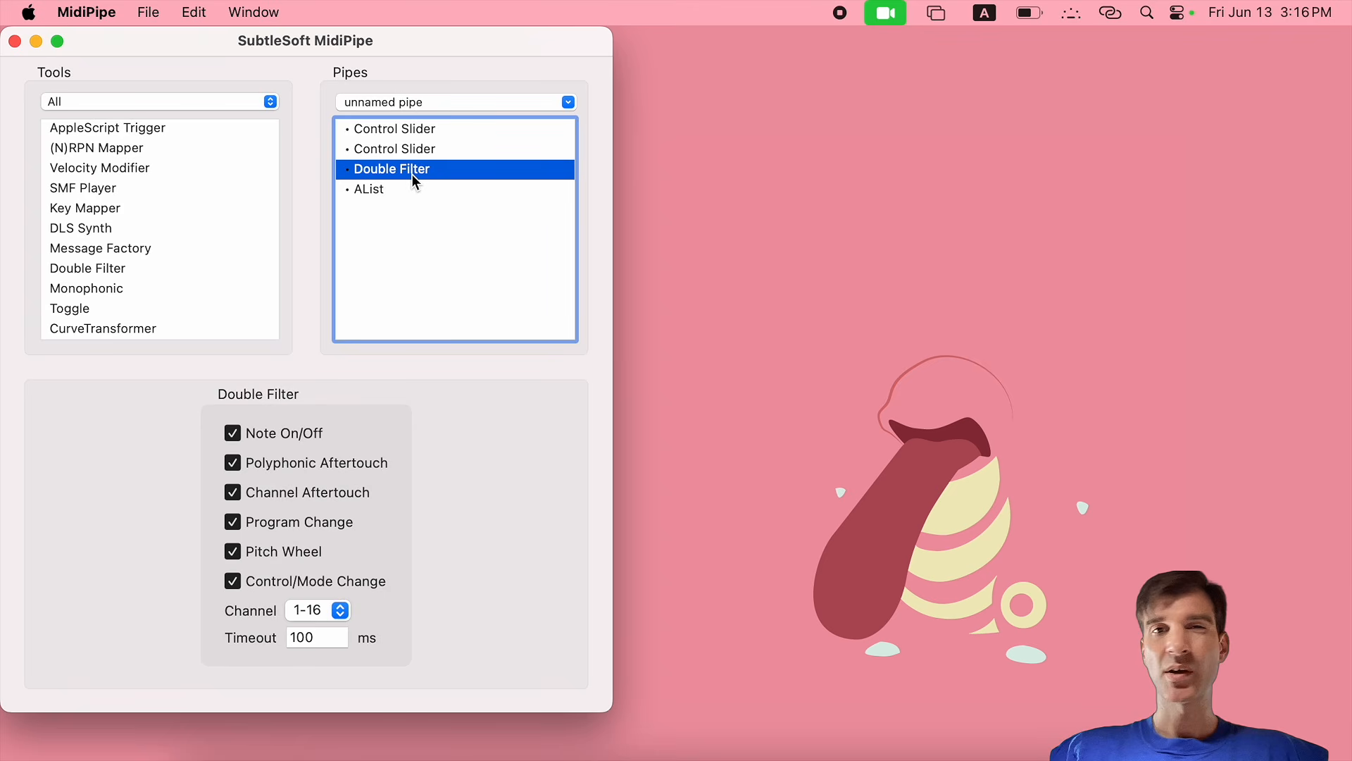
key("BackSpace")
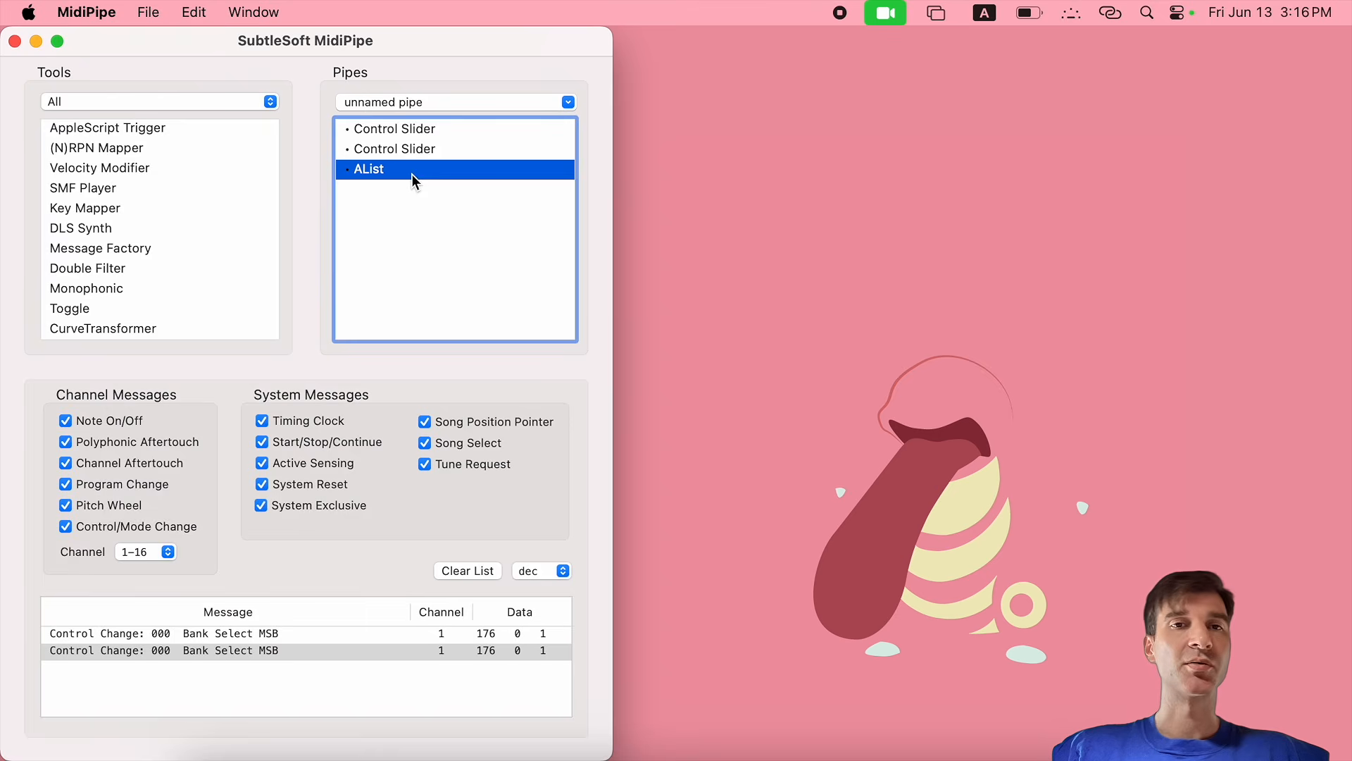
left_click(419, 154)
key("BackSpace")
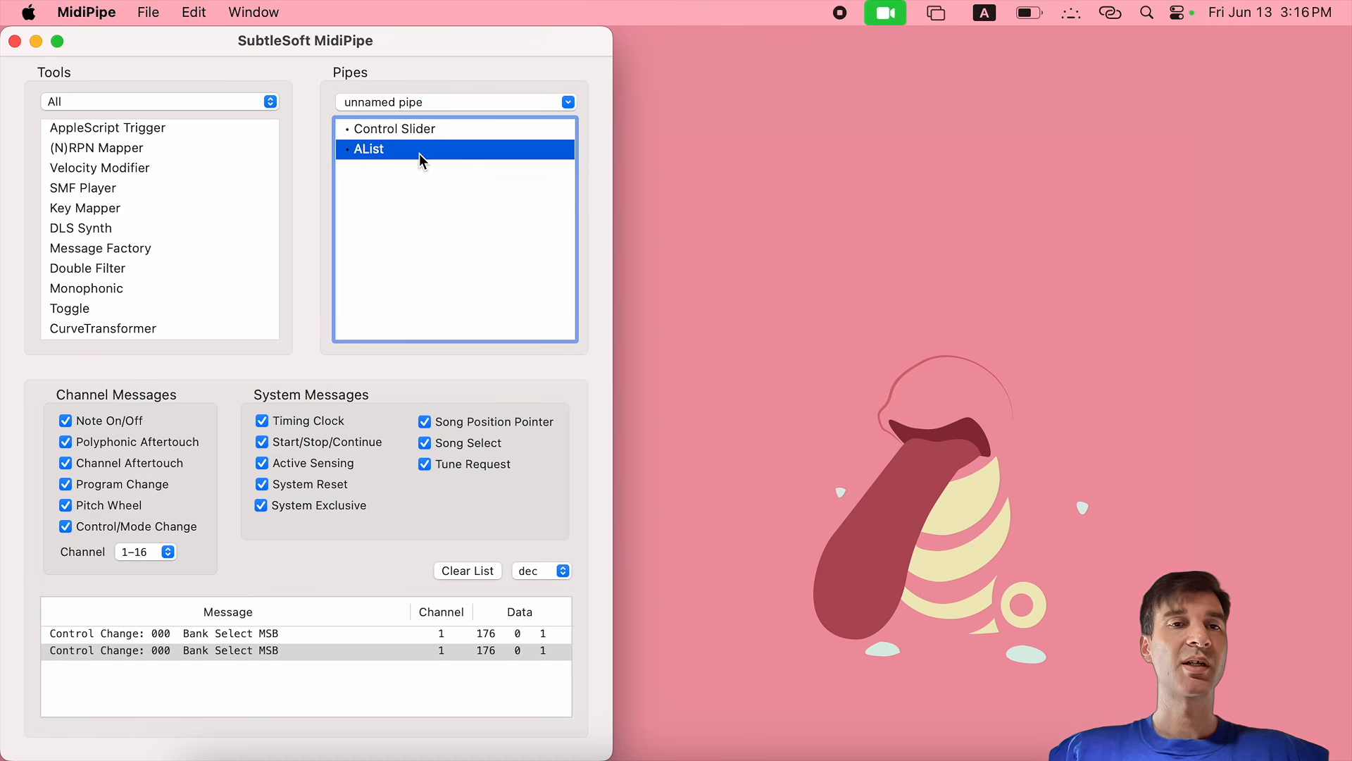
scroll(145, 275, "down", 2)
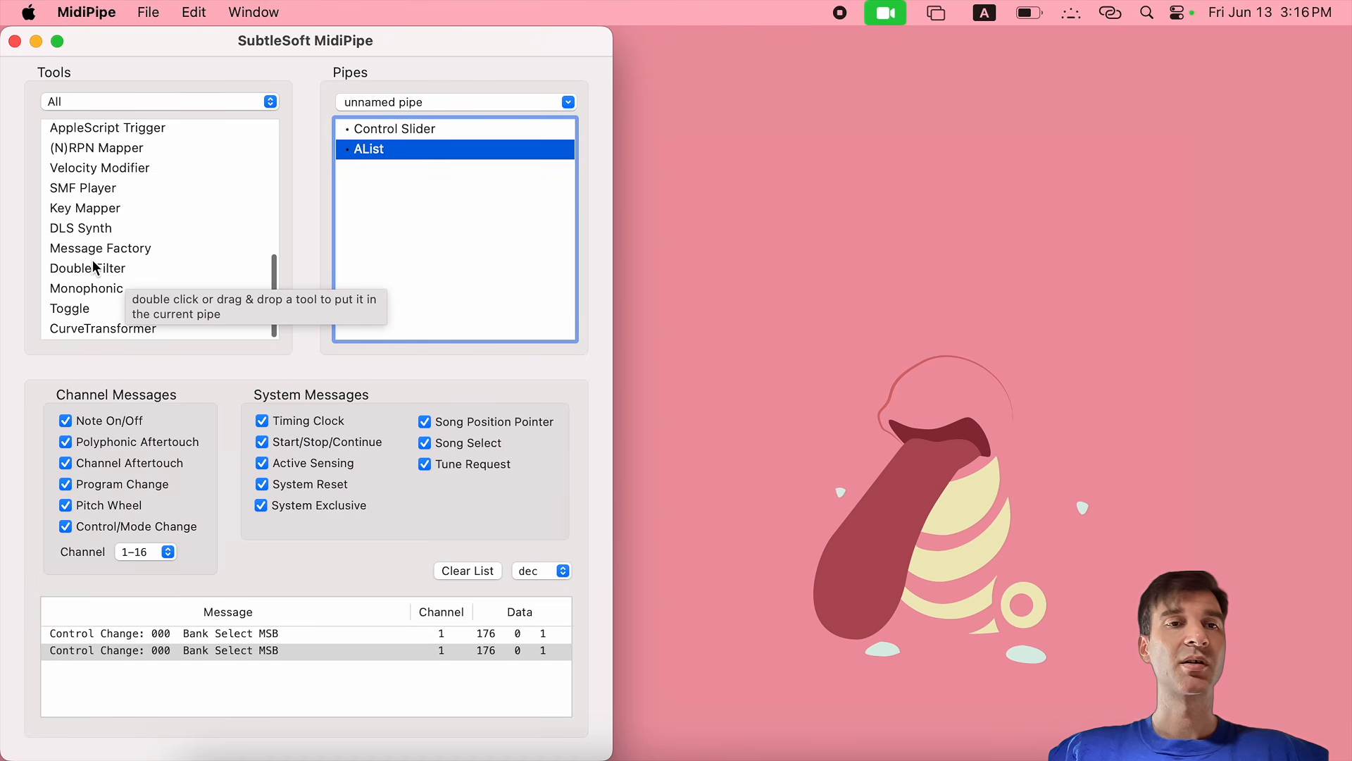
left_click_drag(91, 252, 382, 141)
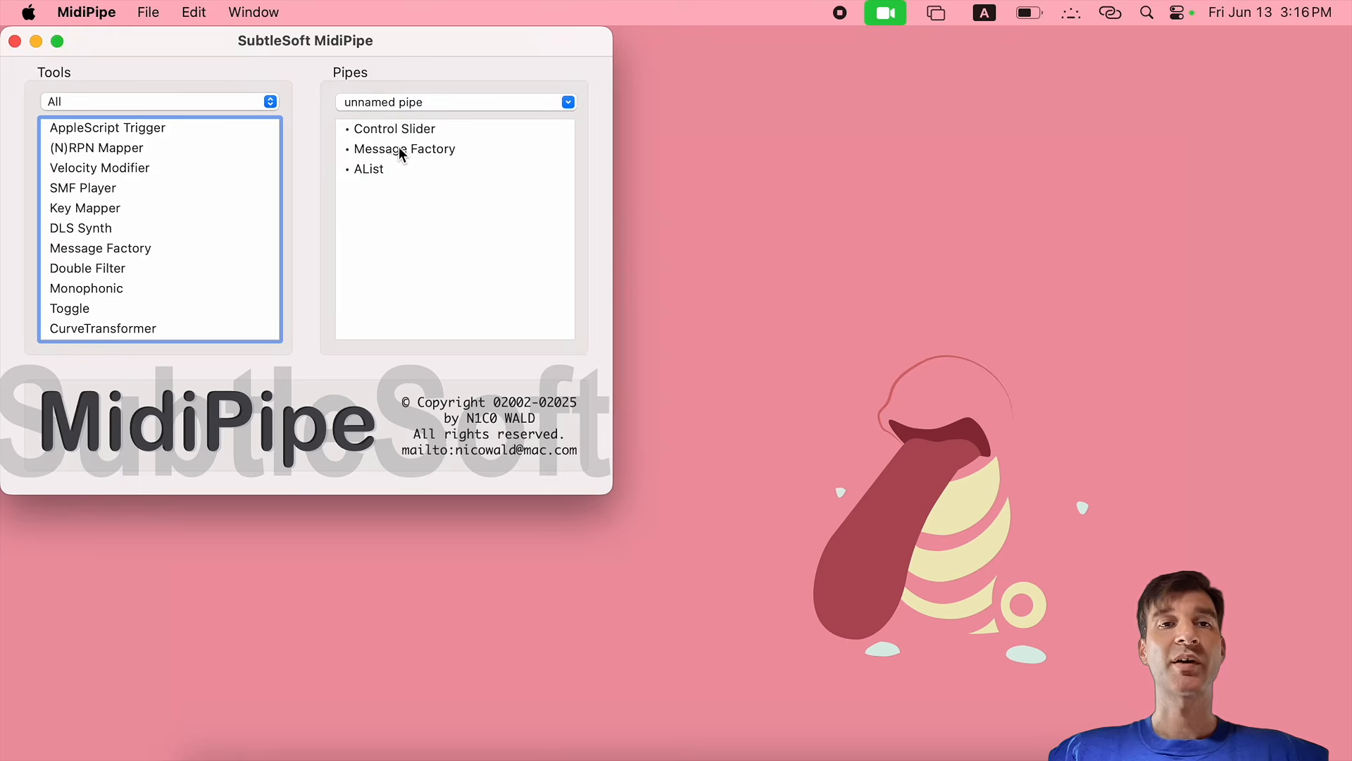
Examine the Message Factory's available trigger types and message byte types
left_click(399, 148)
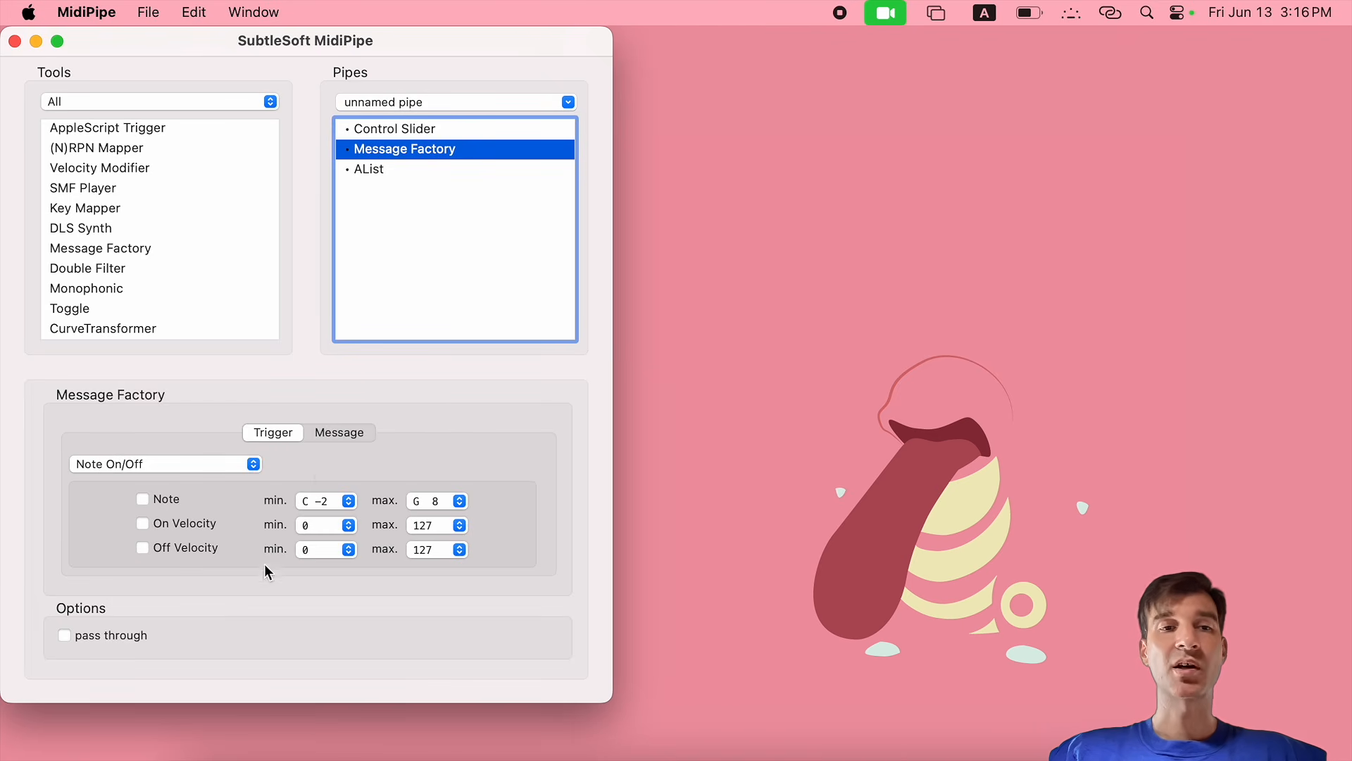
left_click(232, 463)
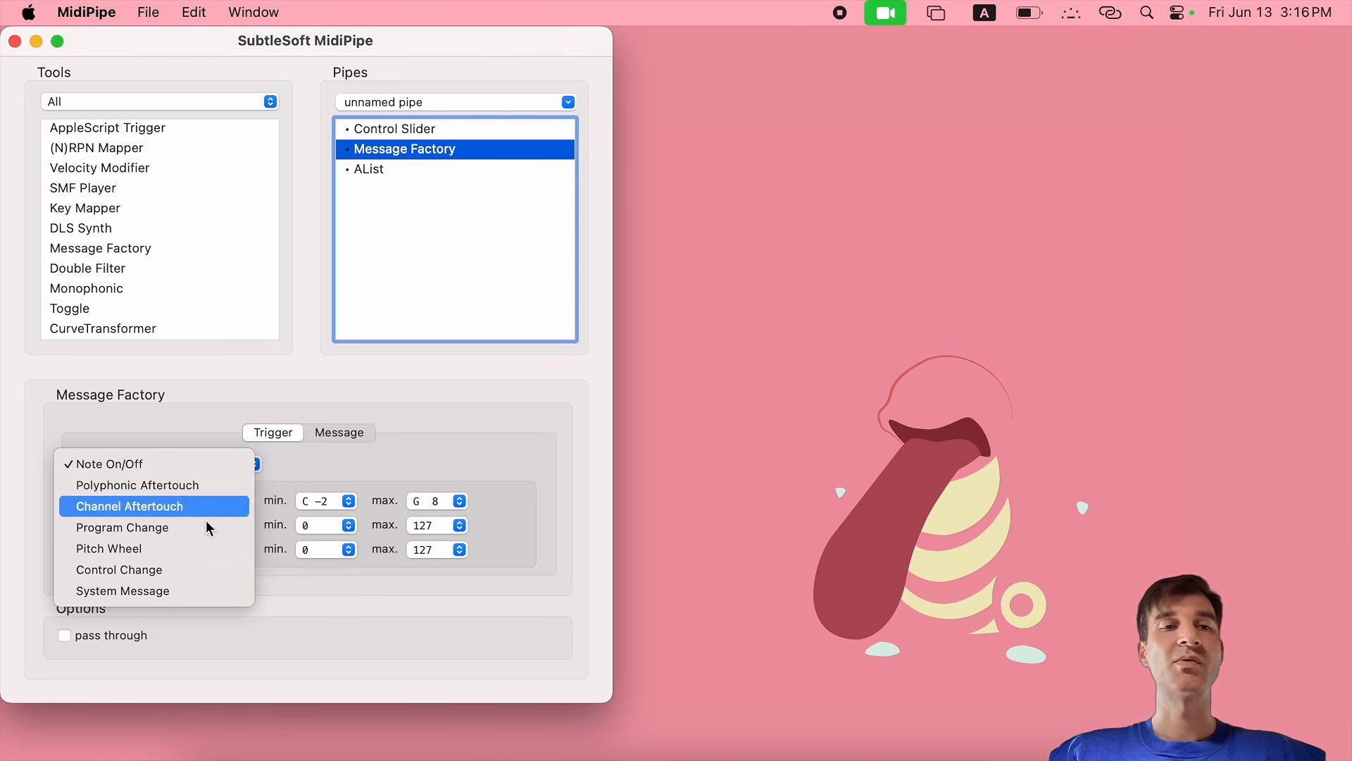
left_click(285, 632)
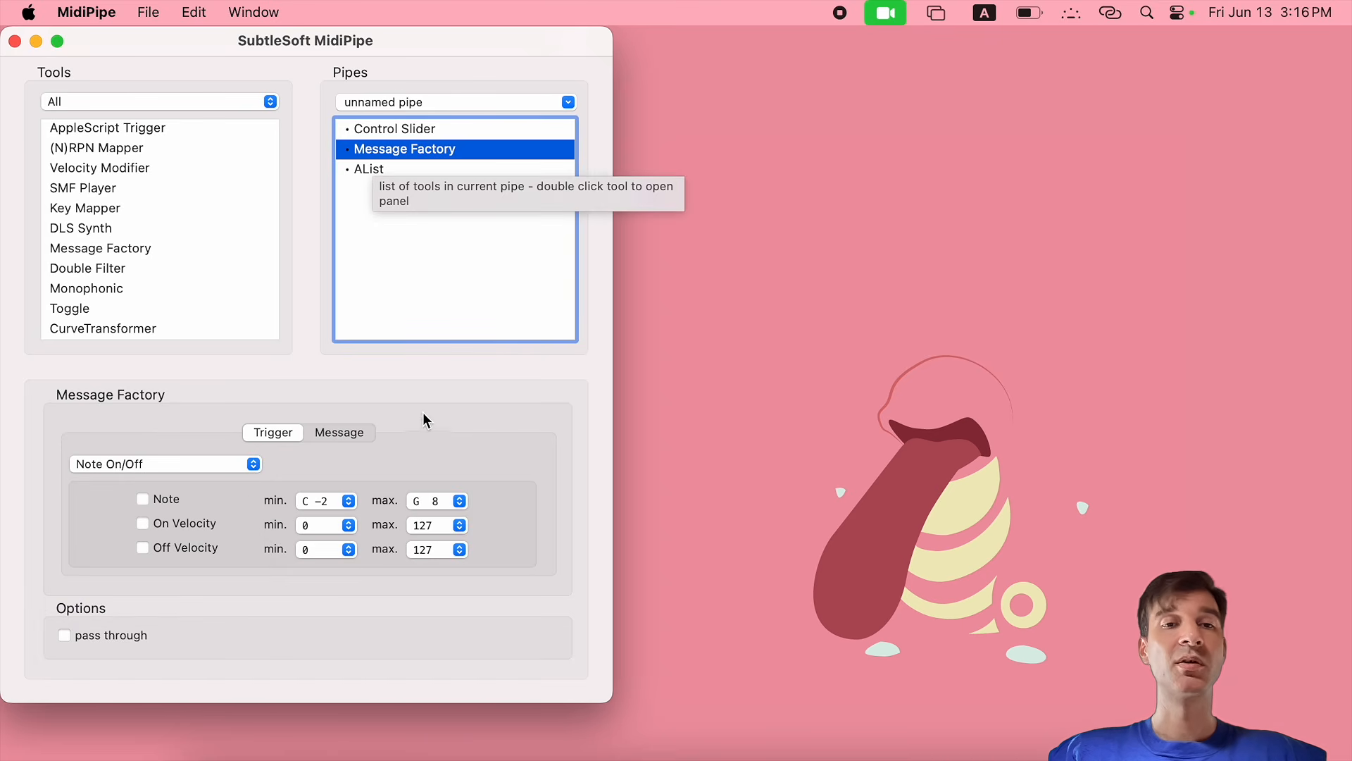
left_click(360, 434)
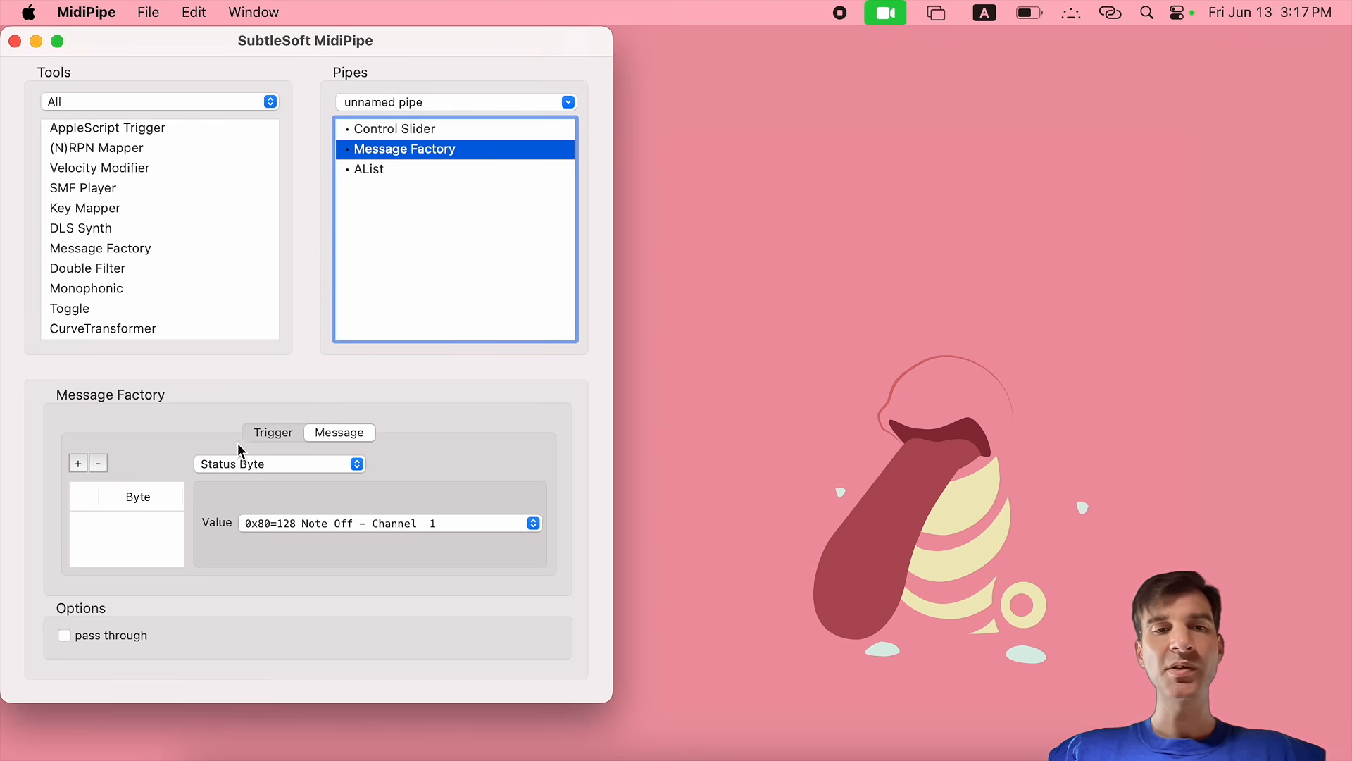
left_click(262, 466)
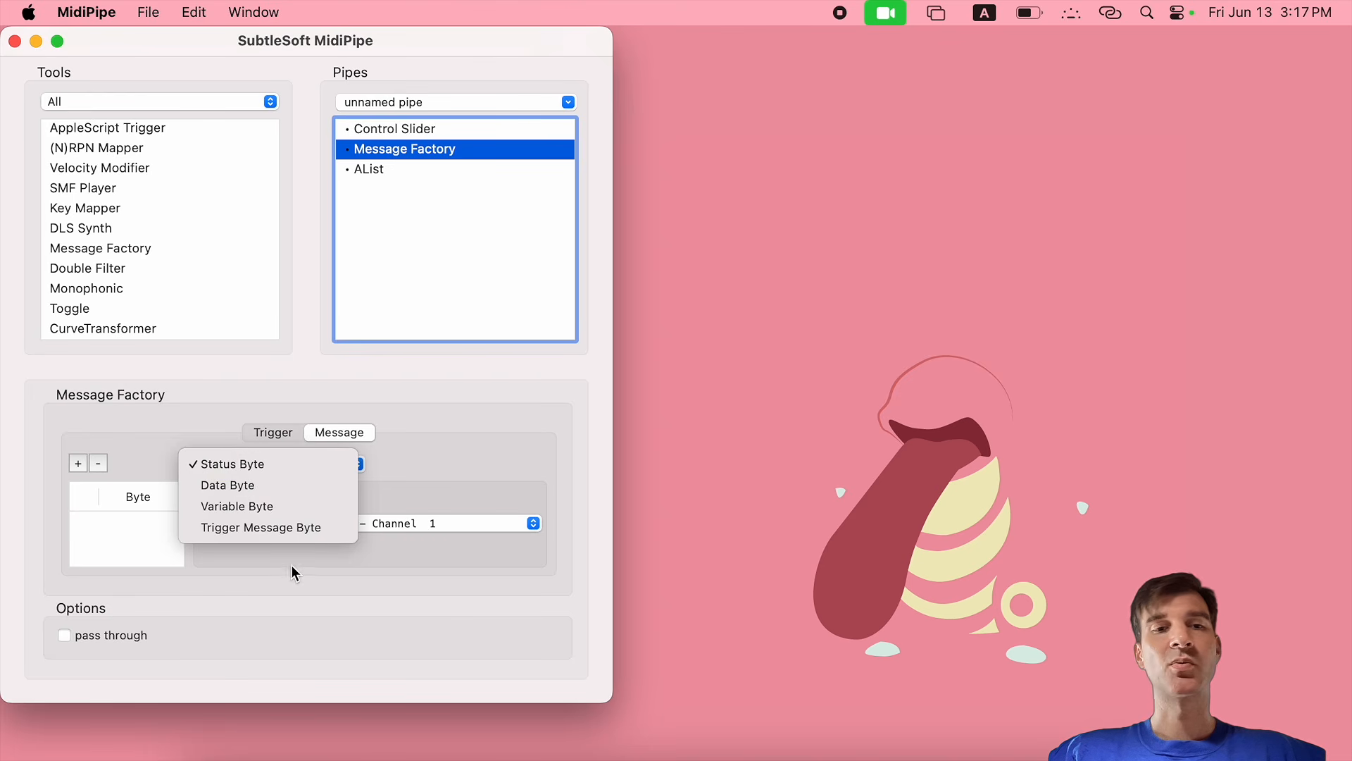
left_click(369, 558)
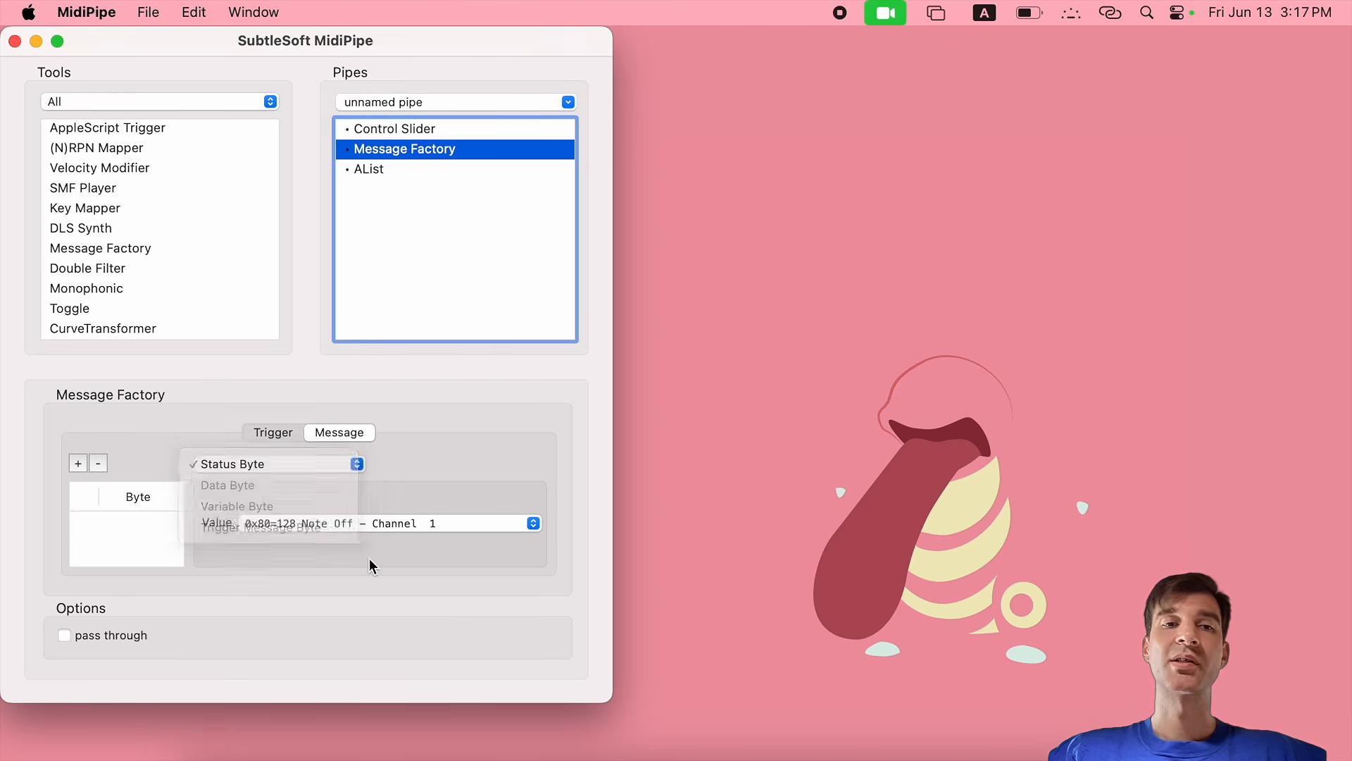
left_click(274, 434)
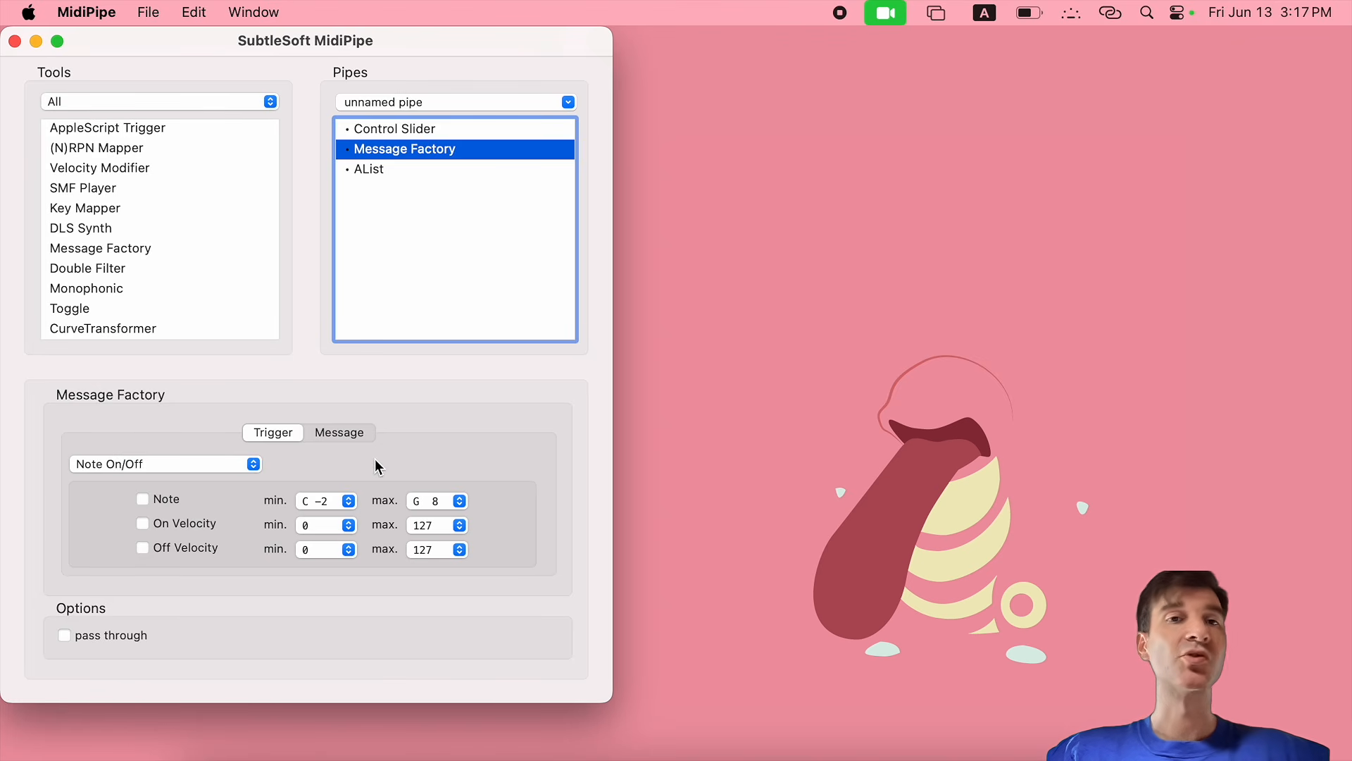
Configure the Message Factory to trigger on Control Change 000 Bank Select MSB, with the value condition enabled for 0 to 1
left_click(379, 134)
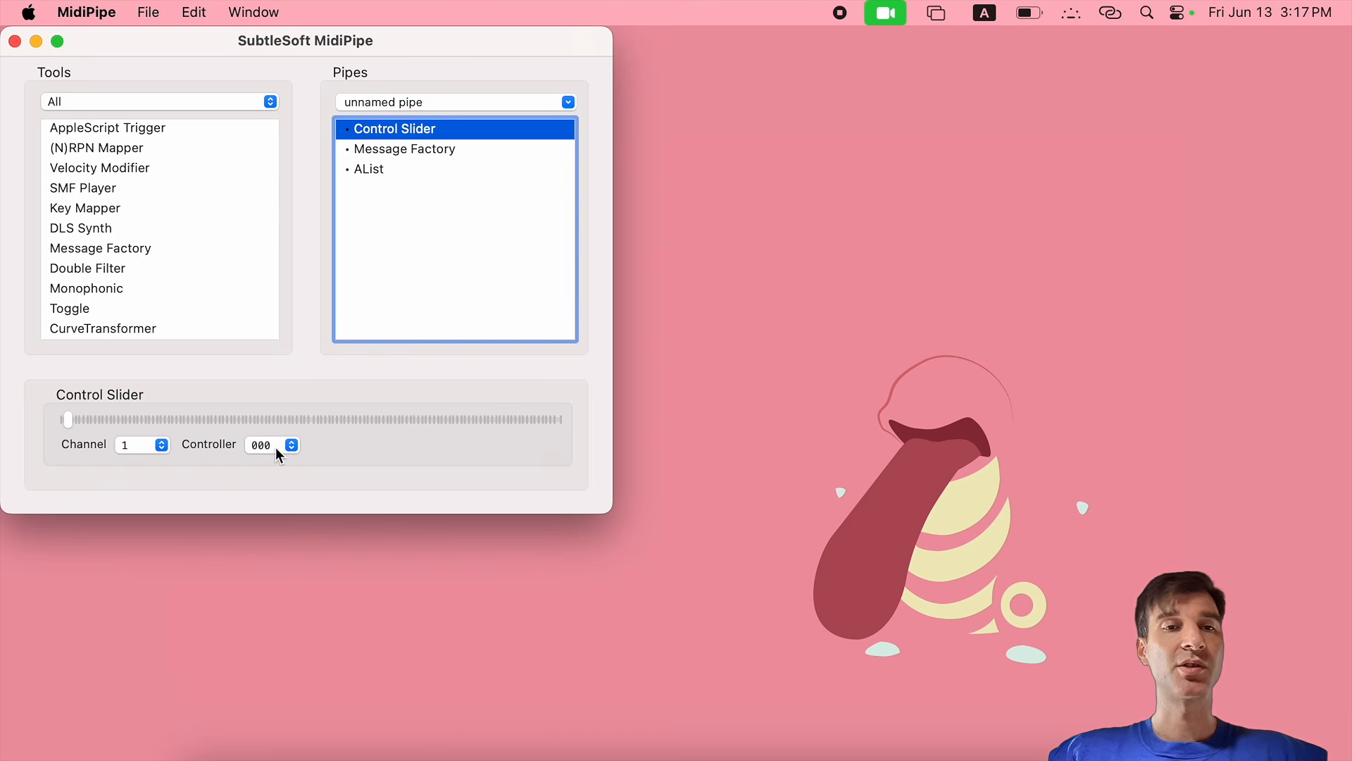
key("Down")
left_click(258, 459)
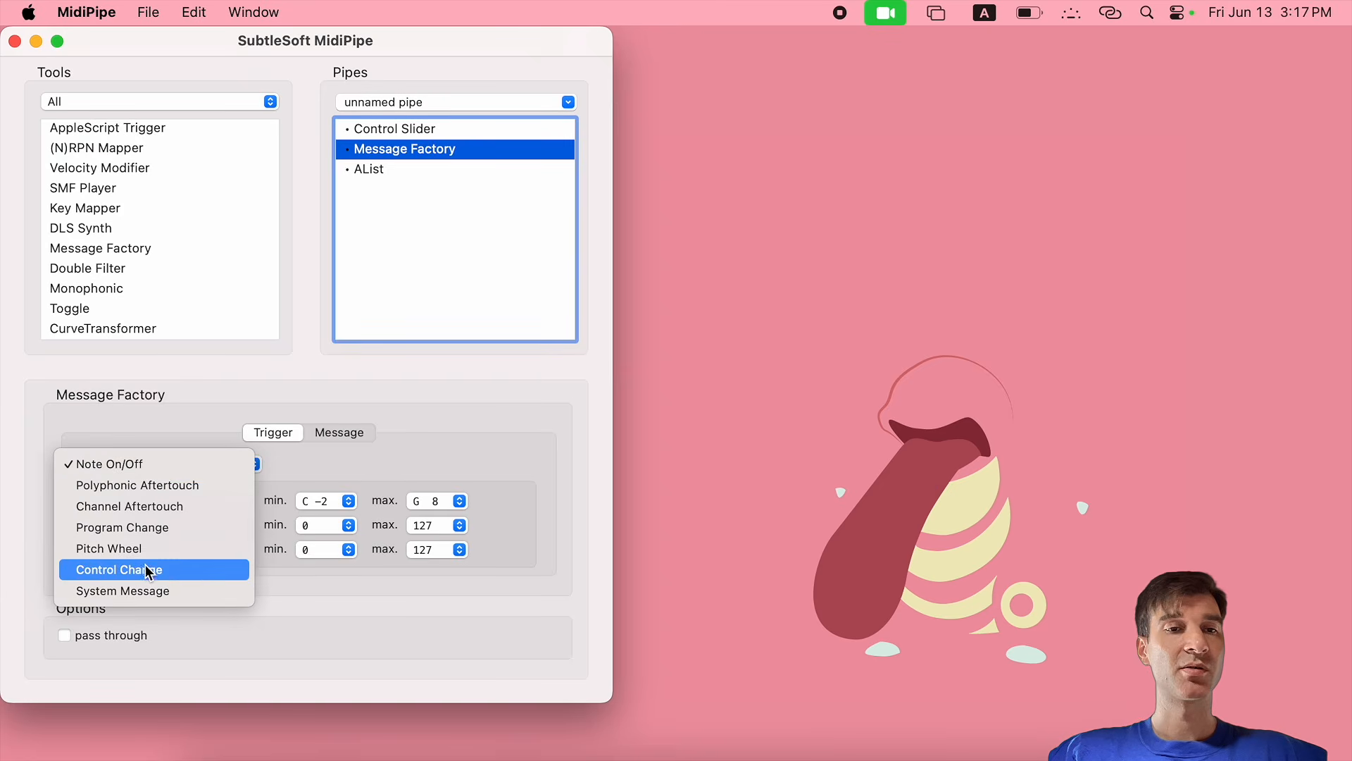
left_click(148, 571)
left_click(310, 513)
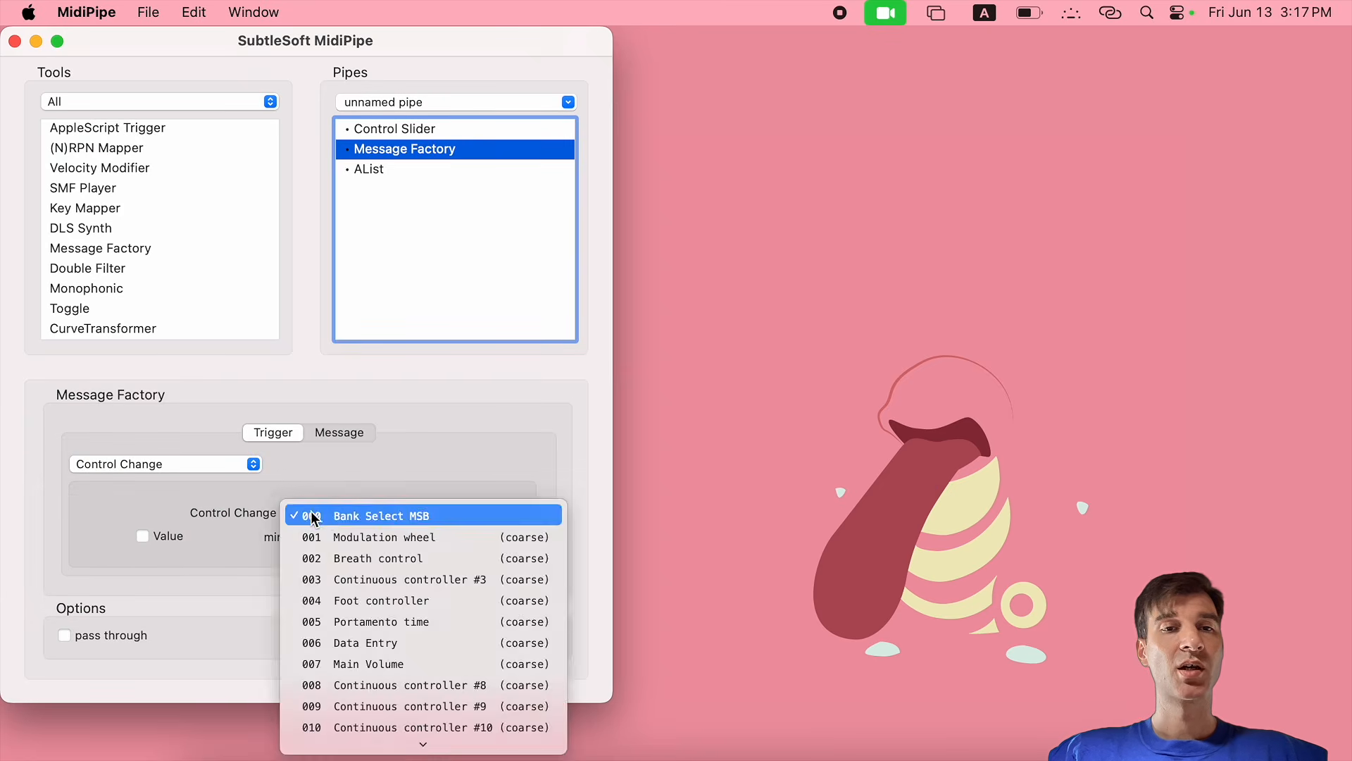
left_click(391, 486)
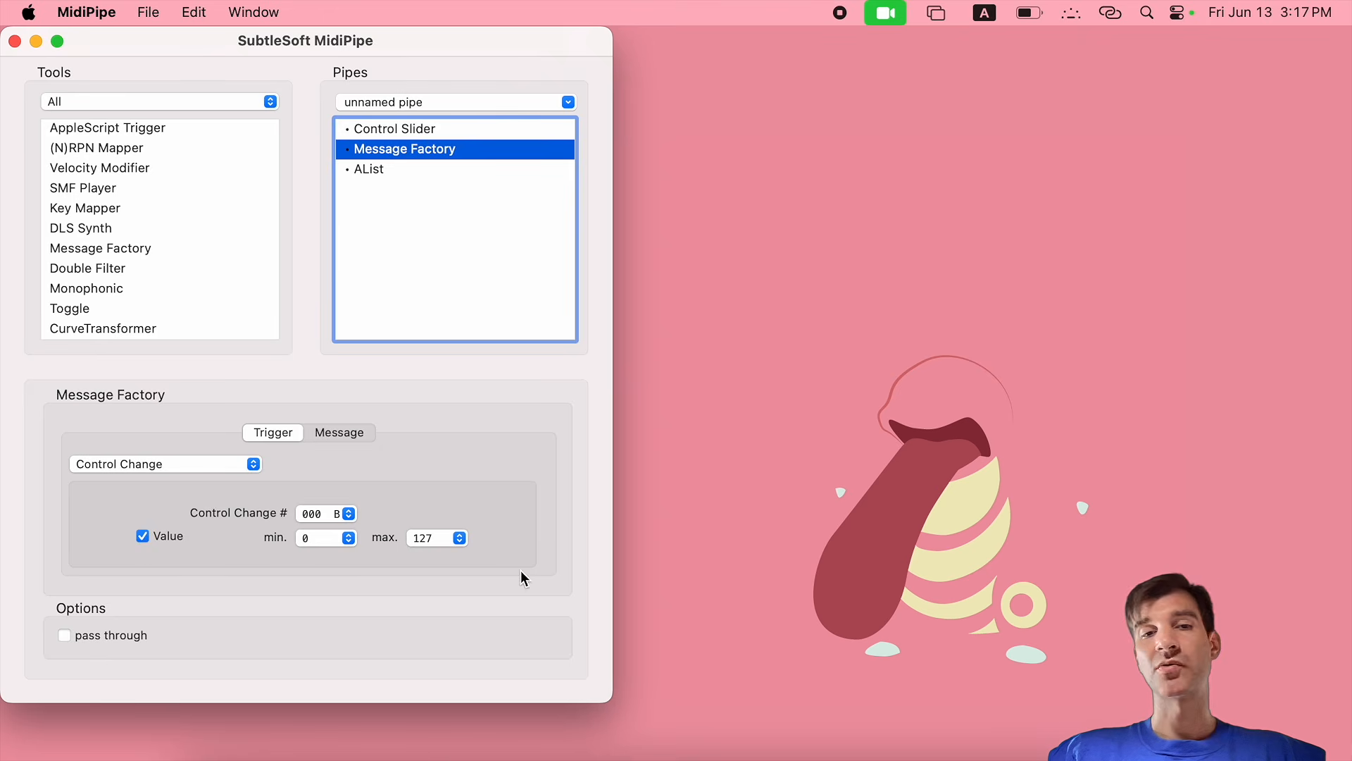
left_click(458, 538)
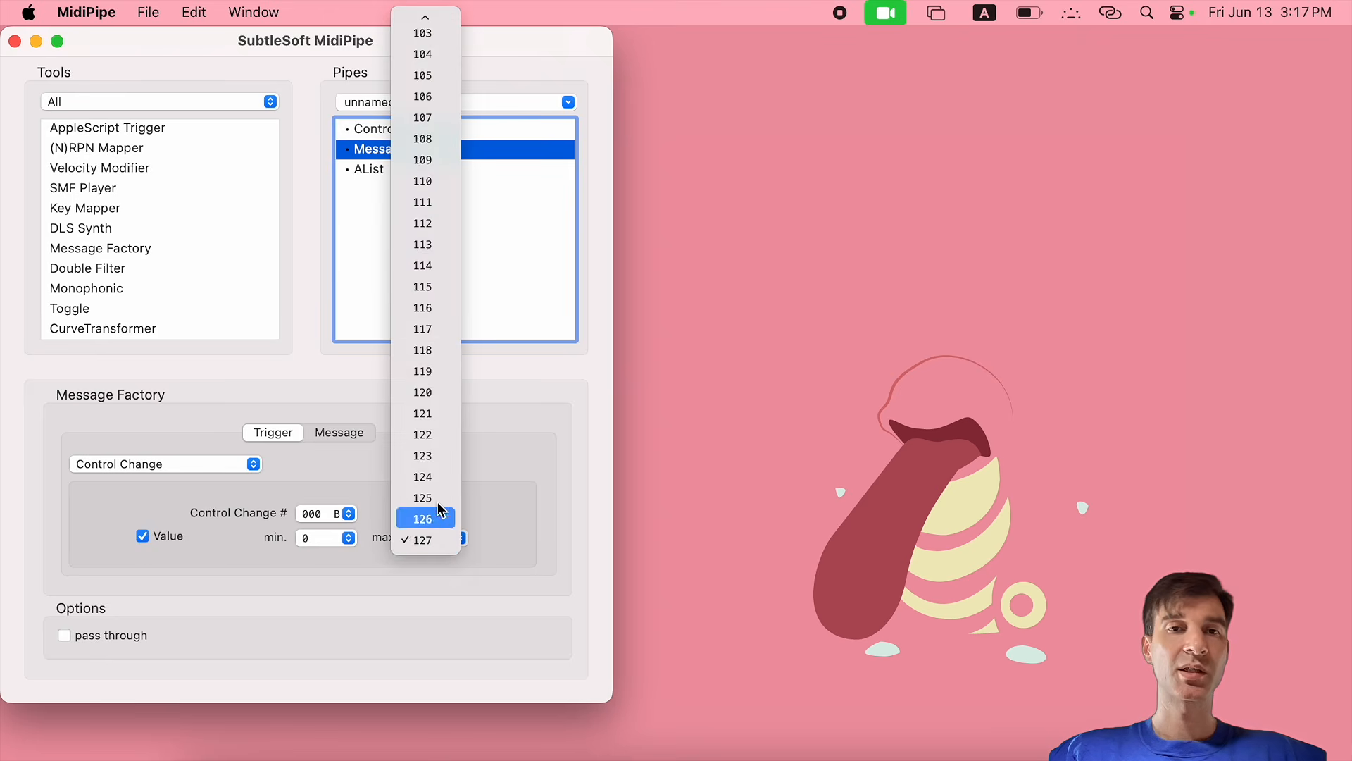
scroll(422, 347, "up", 20)
left_click(412, 45)
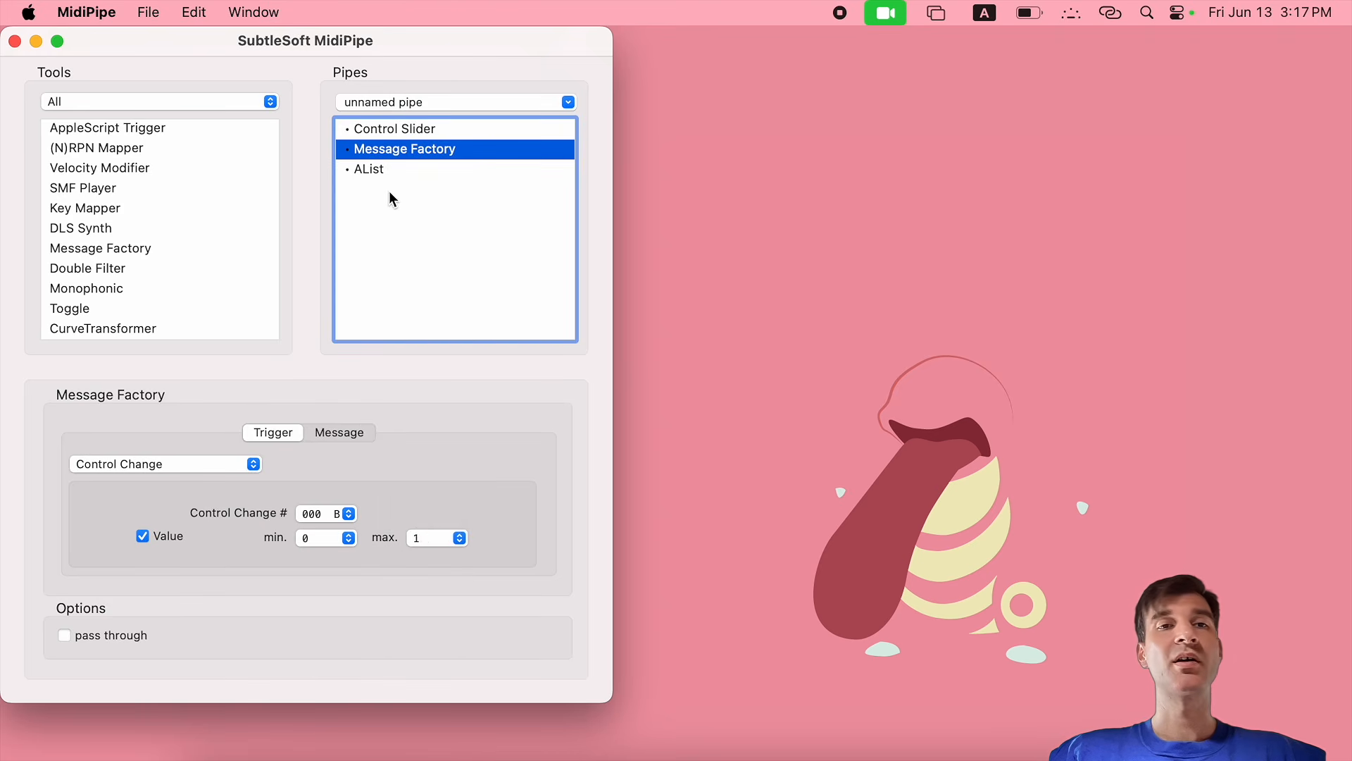
Review the Control Slider and the Message Factory's byte types, and examine the data bytes of the first Bank Select MSB message in AList
left_click(394, 133)
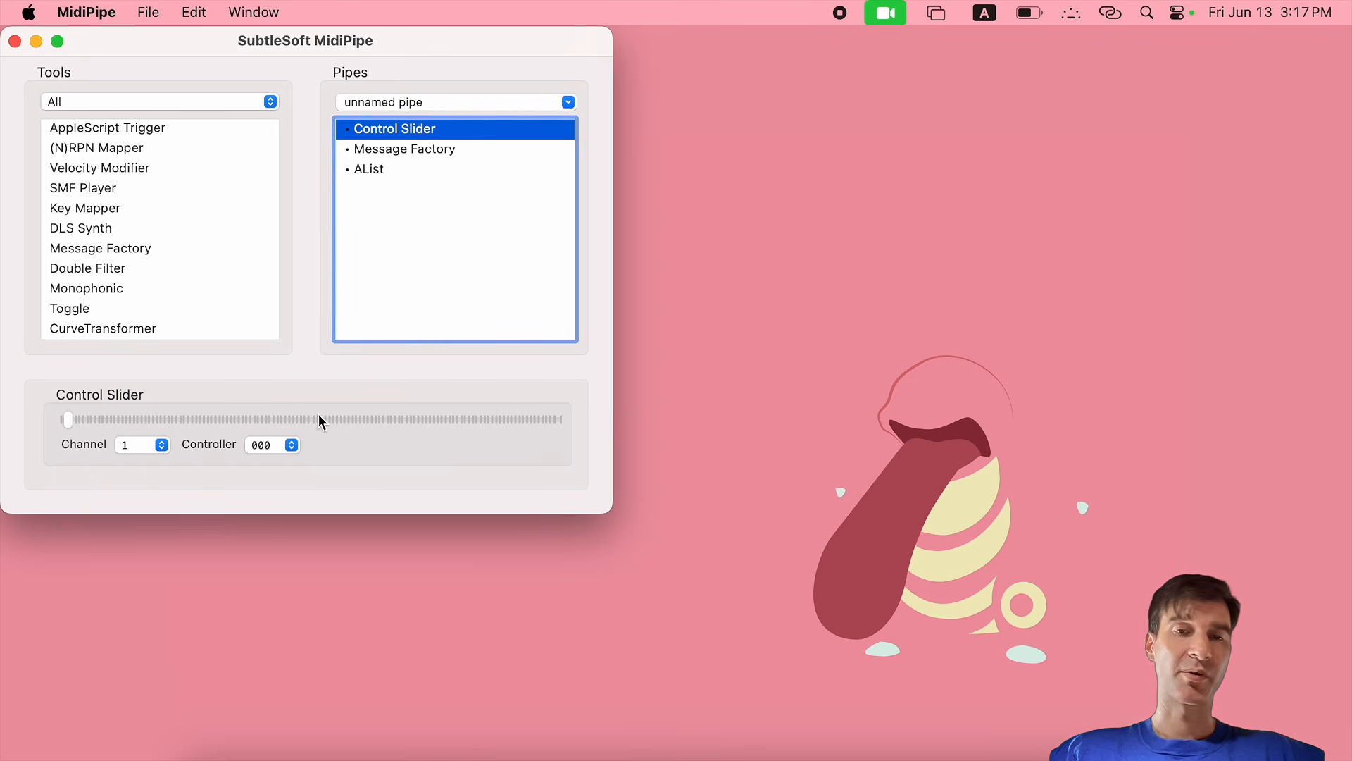
left_click(416, 149)
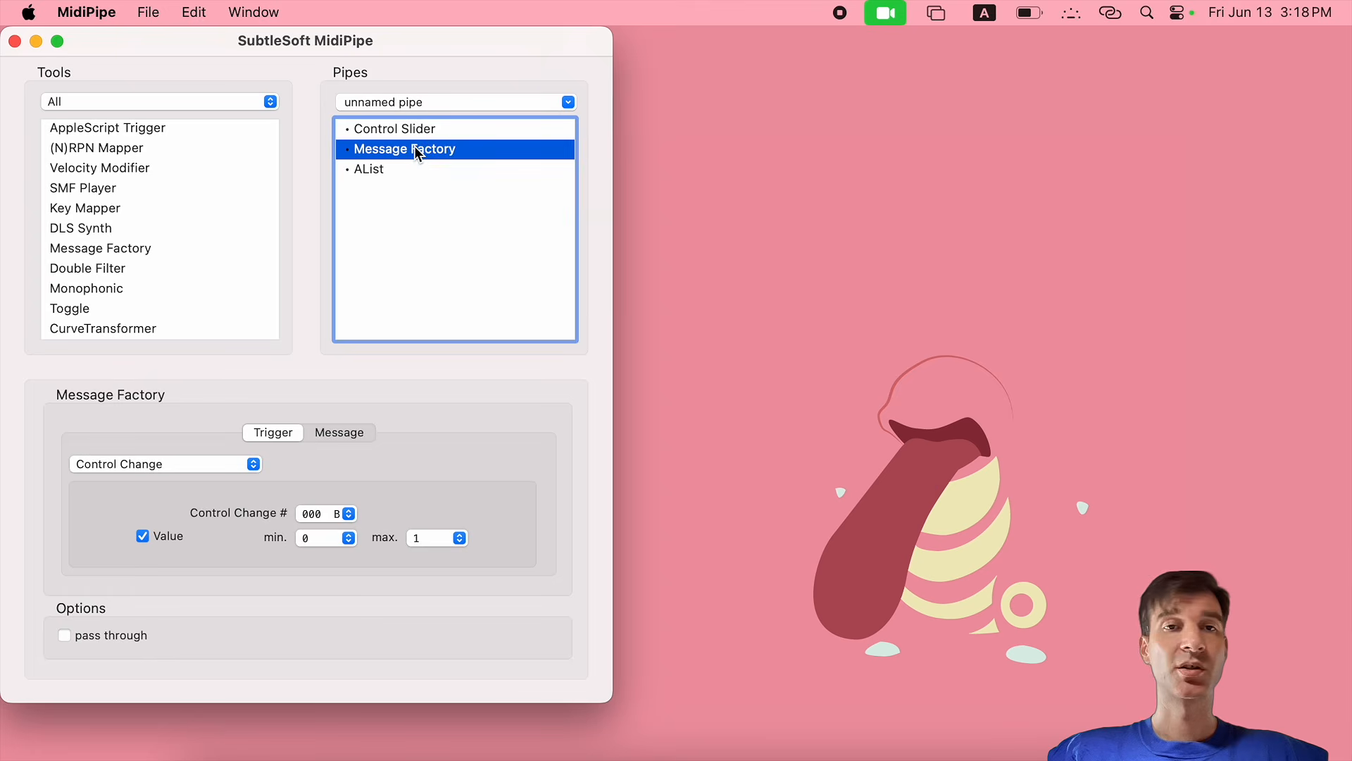
left_click(345, 437)
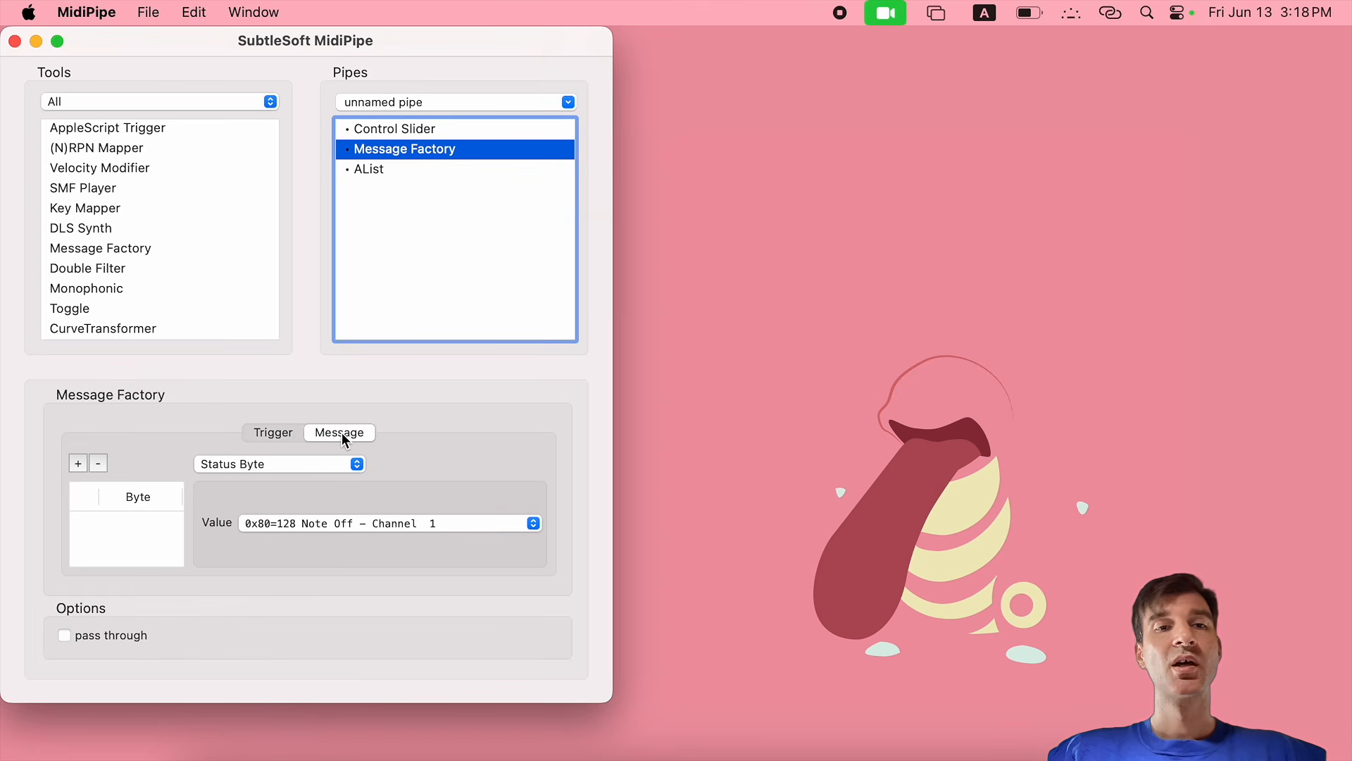
left_click(243, 465)
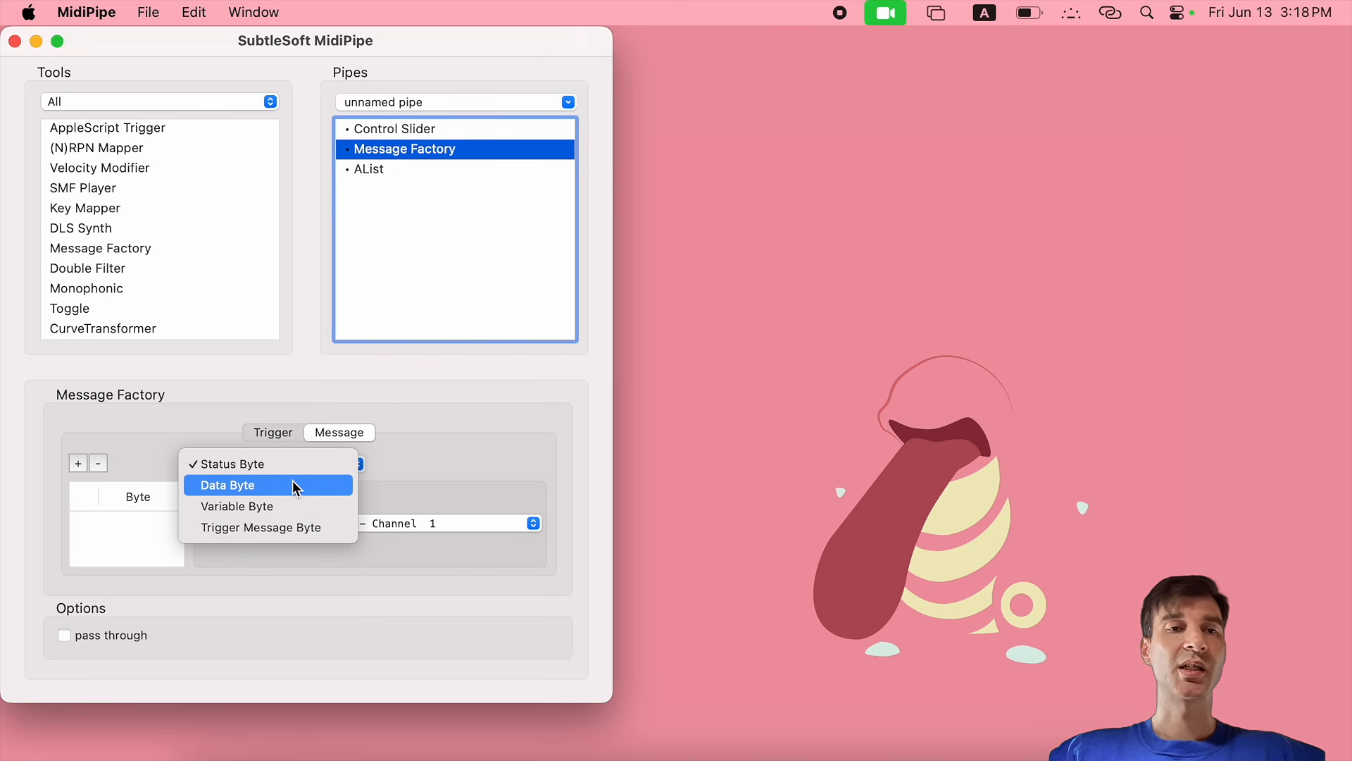
left_click(434, 437)
left_click(364, 176)
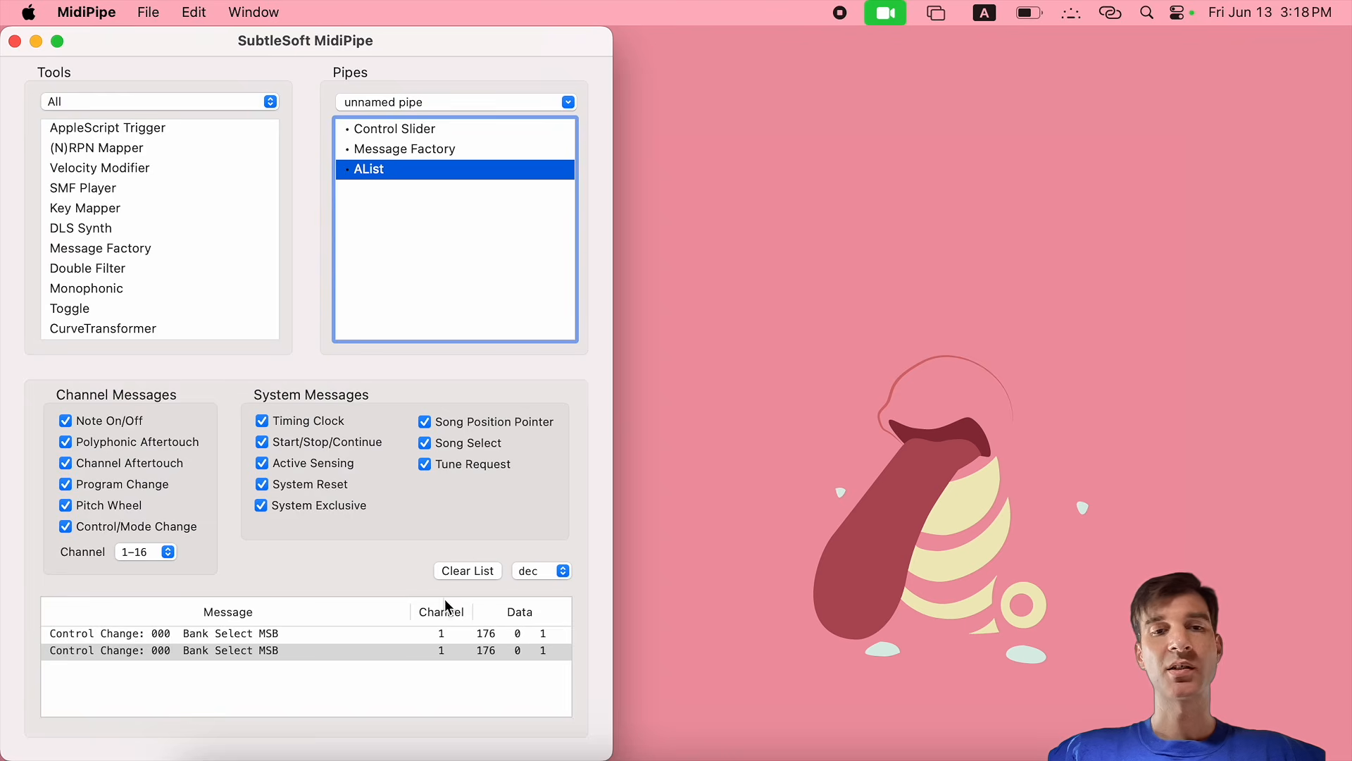
left_click(391, 638)
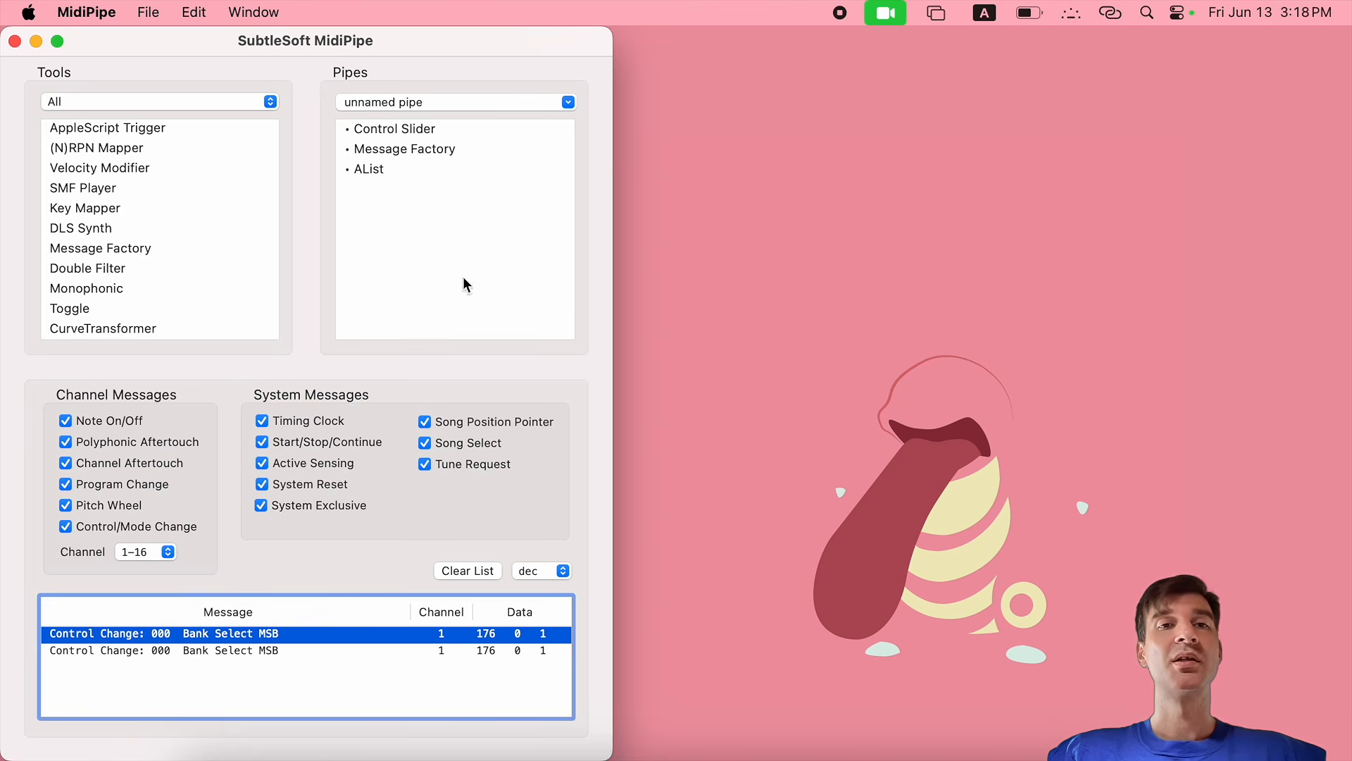
Add a first byte to the Message Factory's message as a status byte with value 0xB0=176 Control/Mode Change - Channel 1
left_click(414, 150)
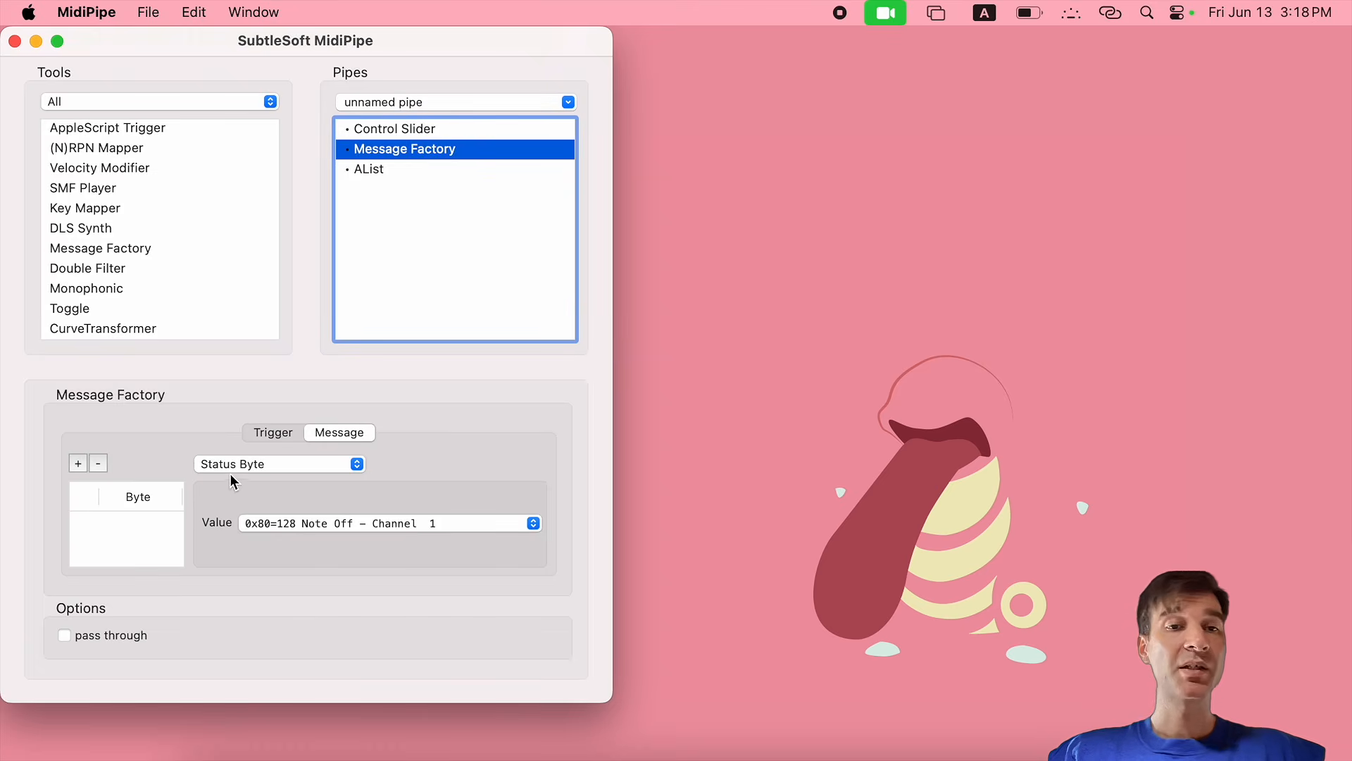
left_click(78, 464)
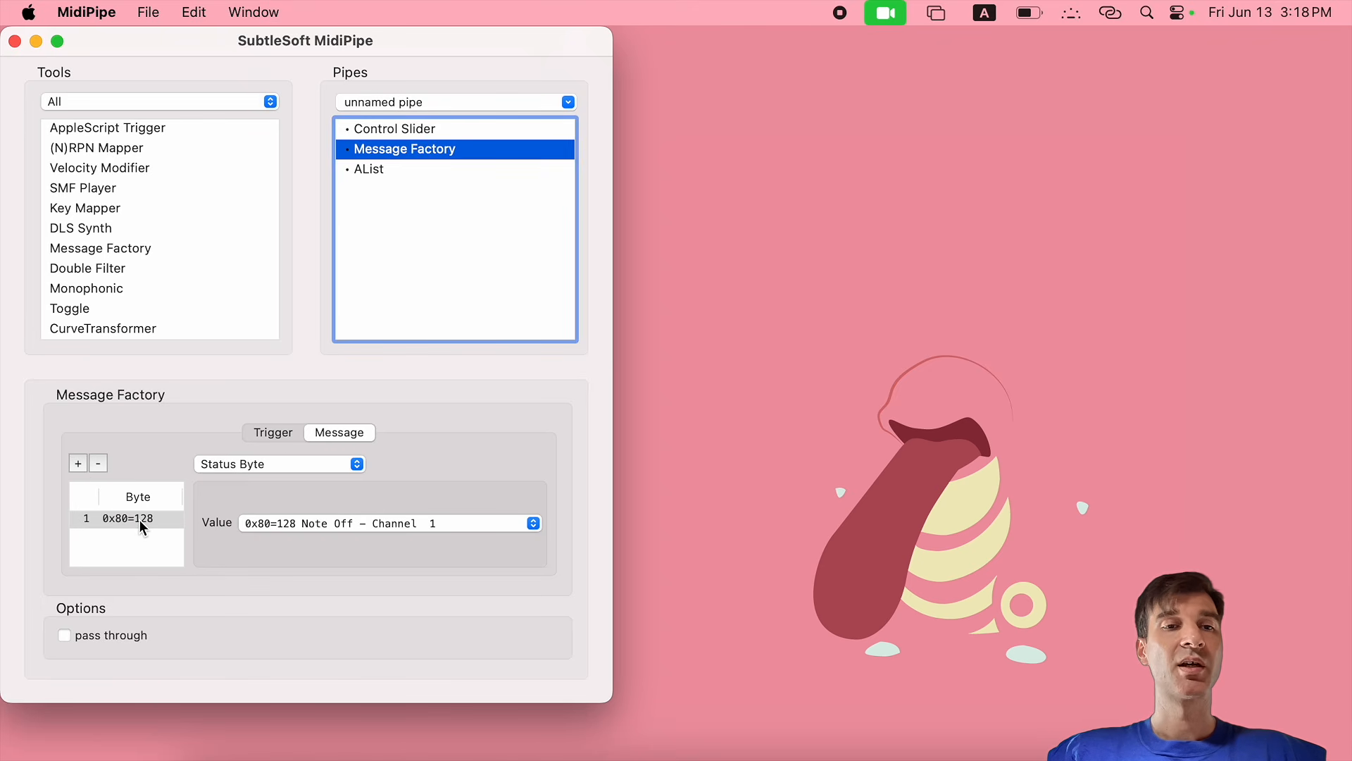
left_click(290, 523)
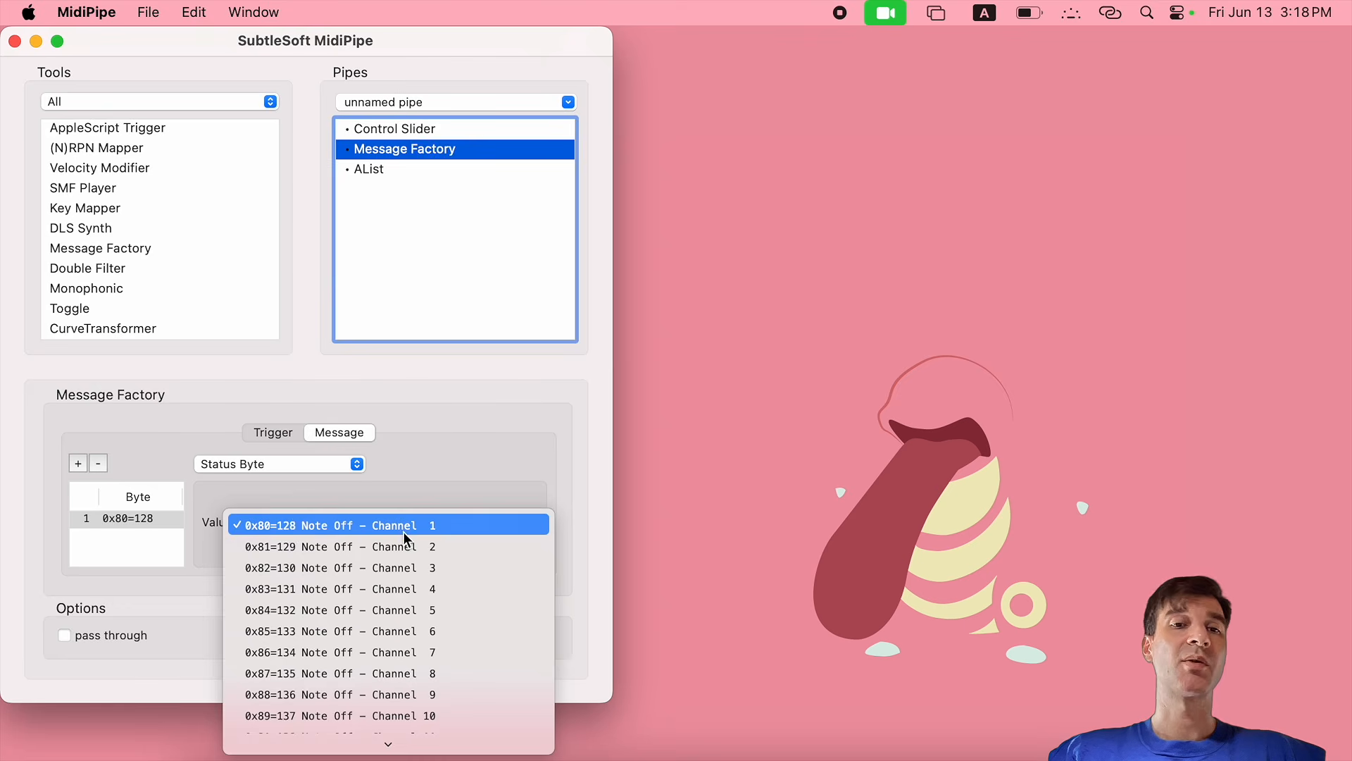
scroll(450, 609, "down", 15)
scroll(451, 607, "down", 5)
scroll(464, 228, "up", 20)
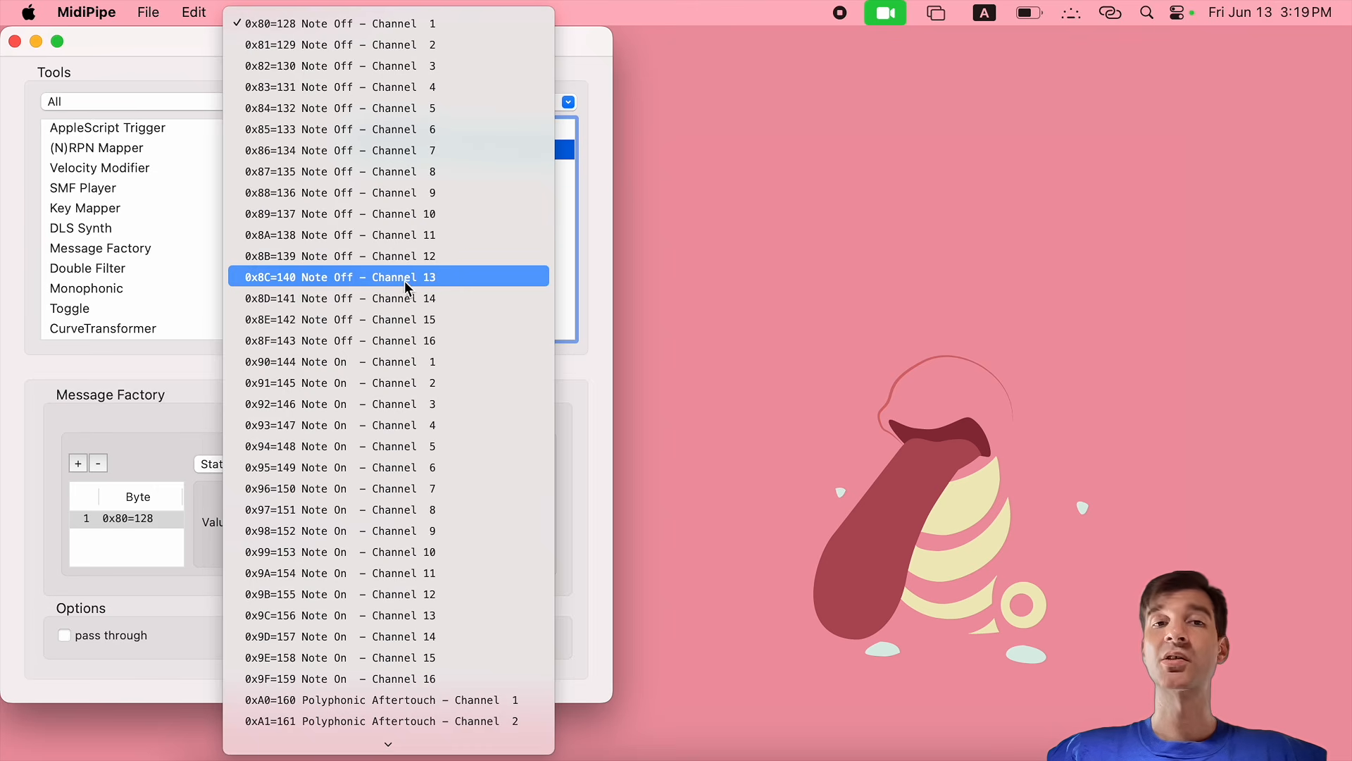
scroll(453, 438, "down", 10)
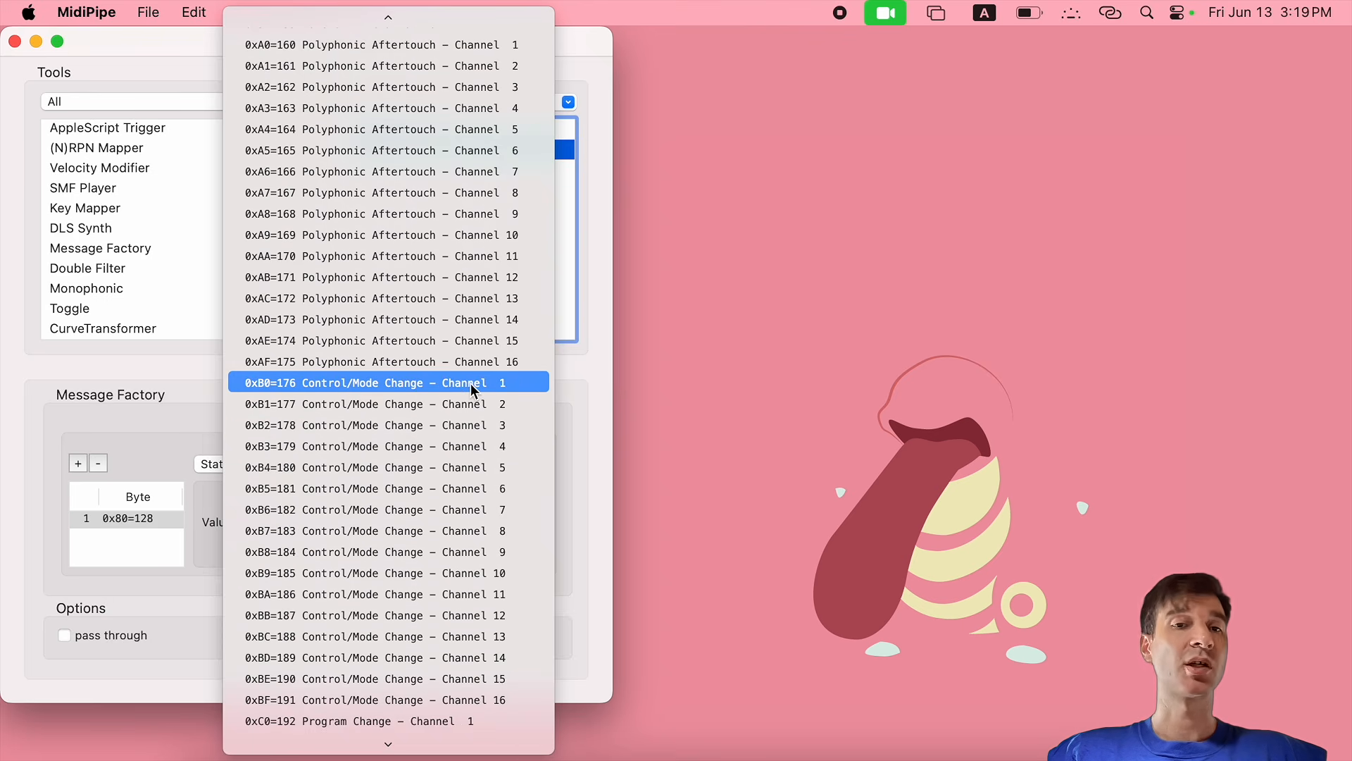
left_click(454, 384)
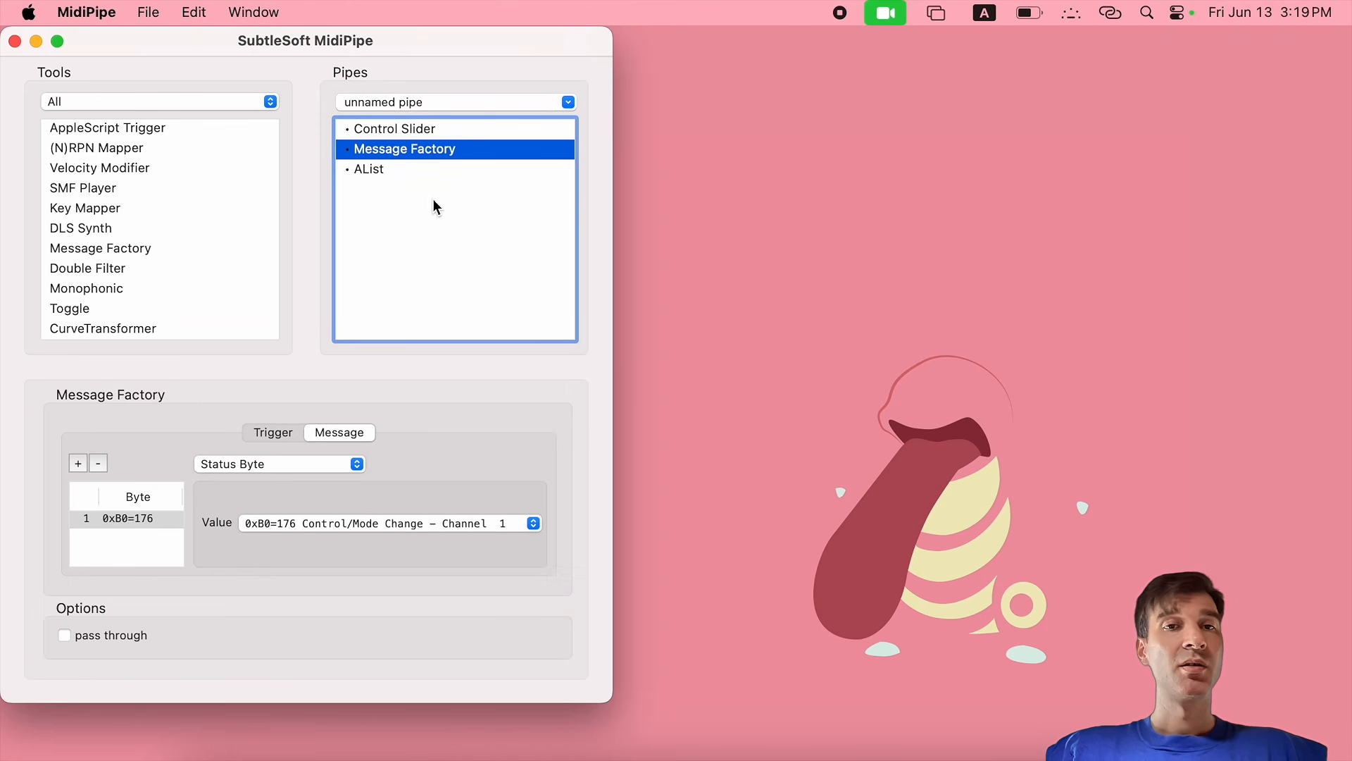
Move the Control Slider to its minimum and compare the resulting one-byte message in AList with the earlier Bank Select MSB messages
left_click(377, 176)
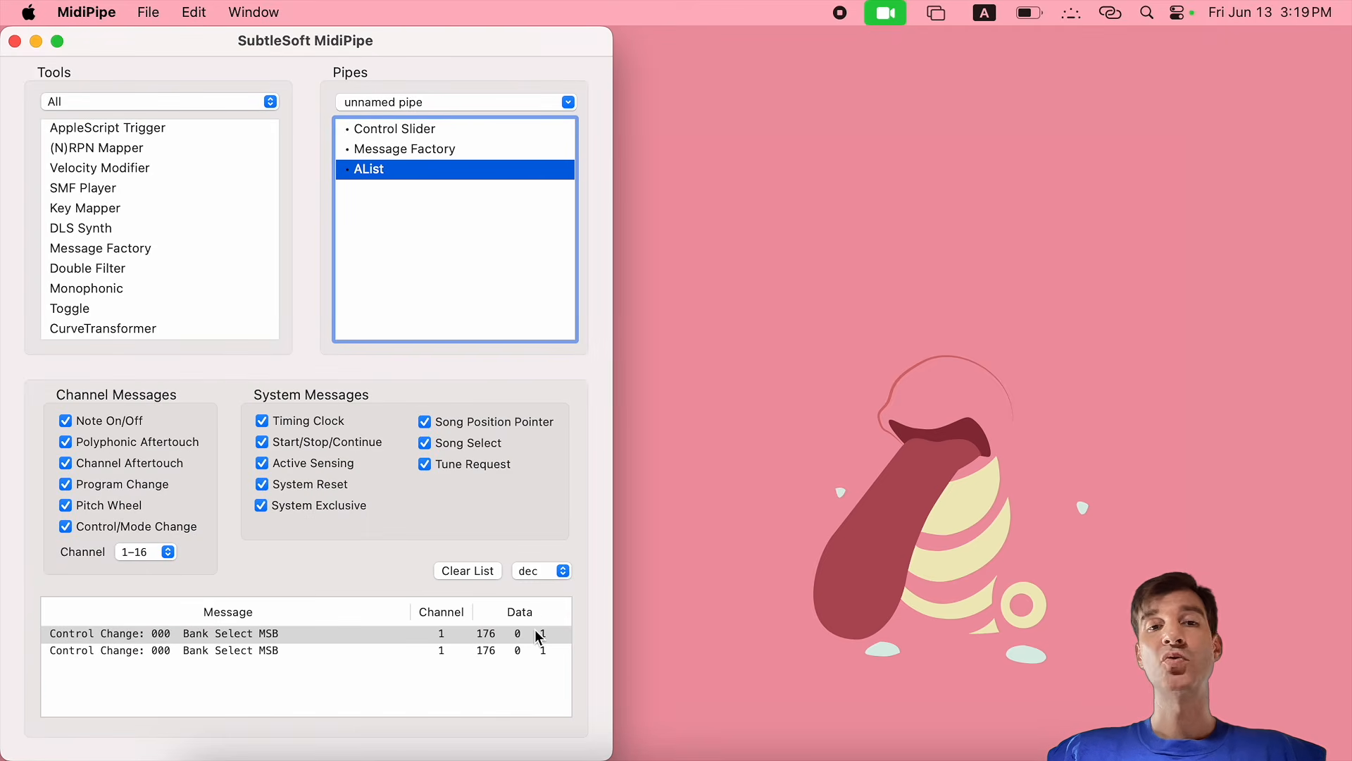
left_click(388, 150)
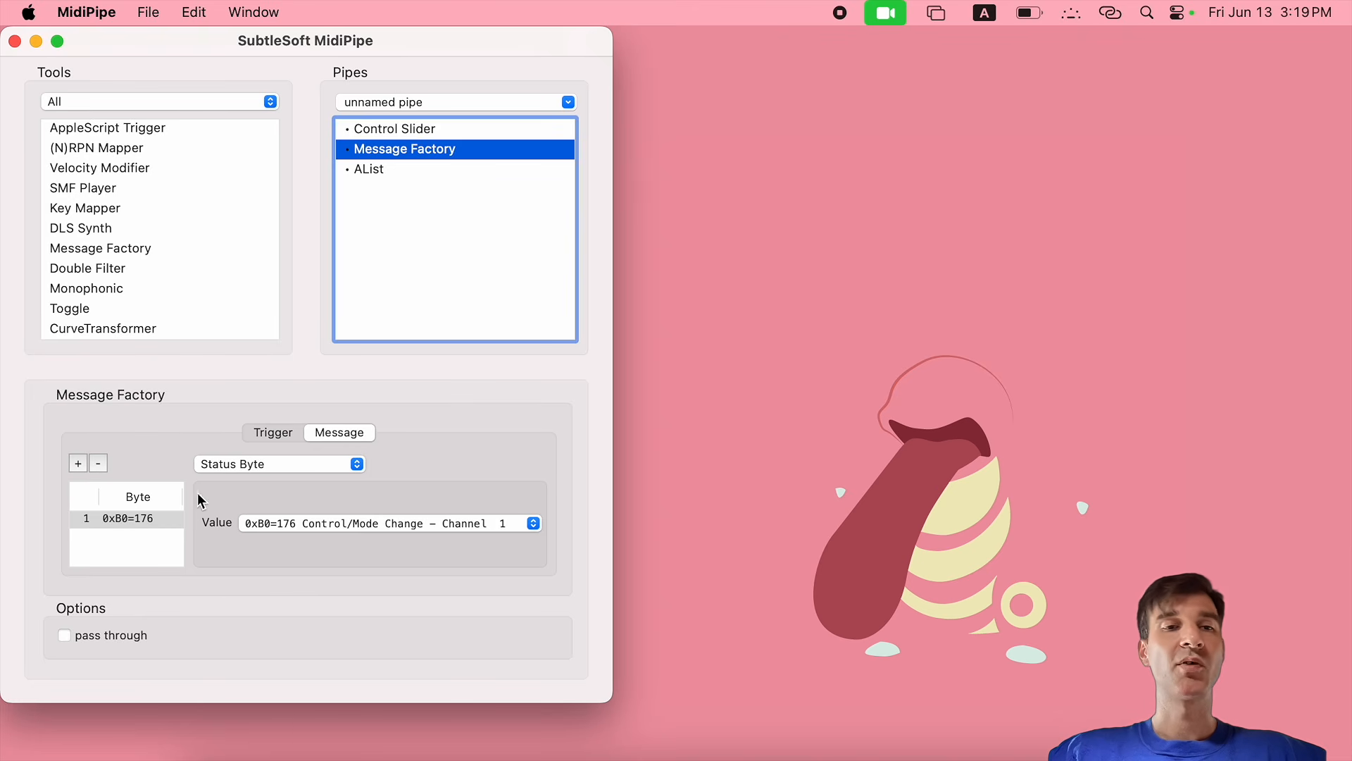
left_click(393, 130)
left_click(69, 423)
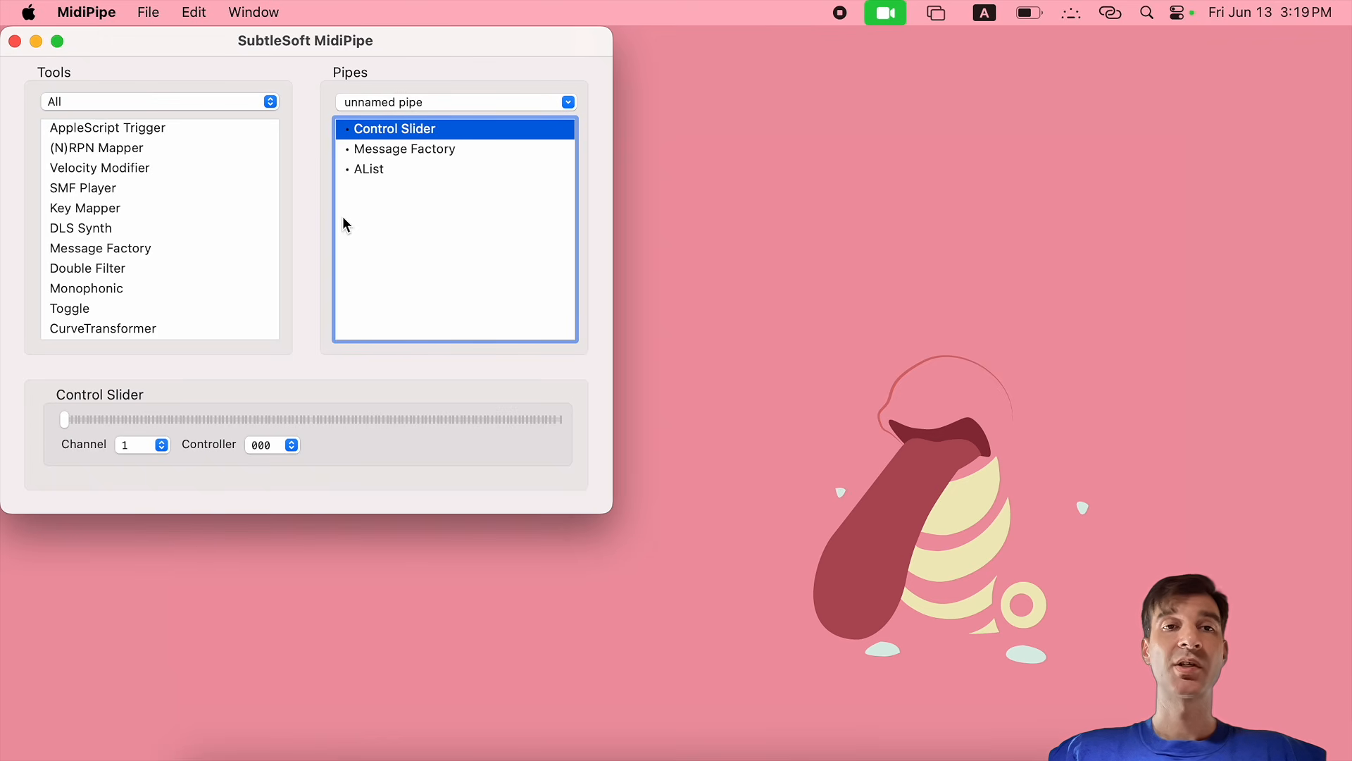
left_click(373, 176)
left_click(226, 669)
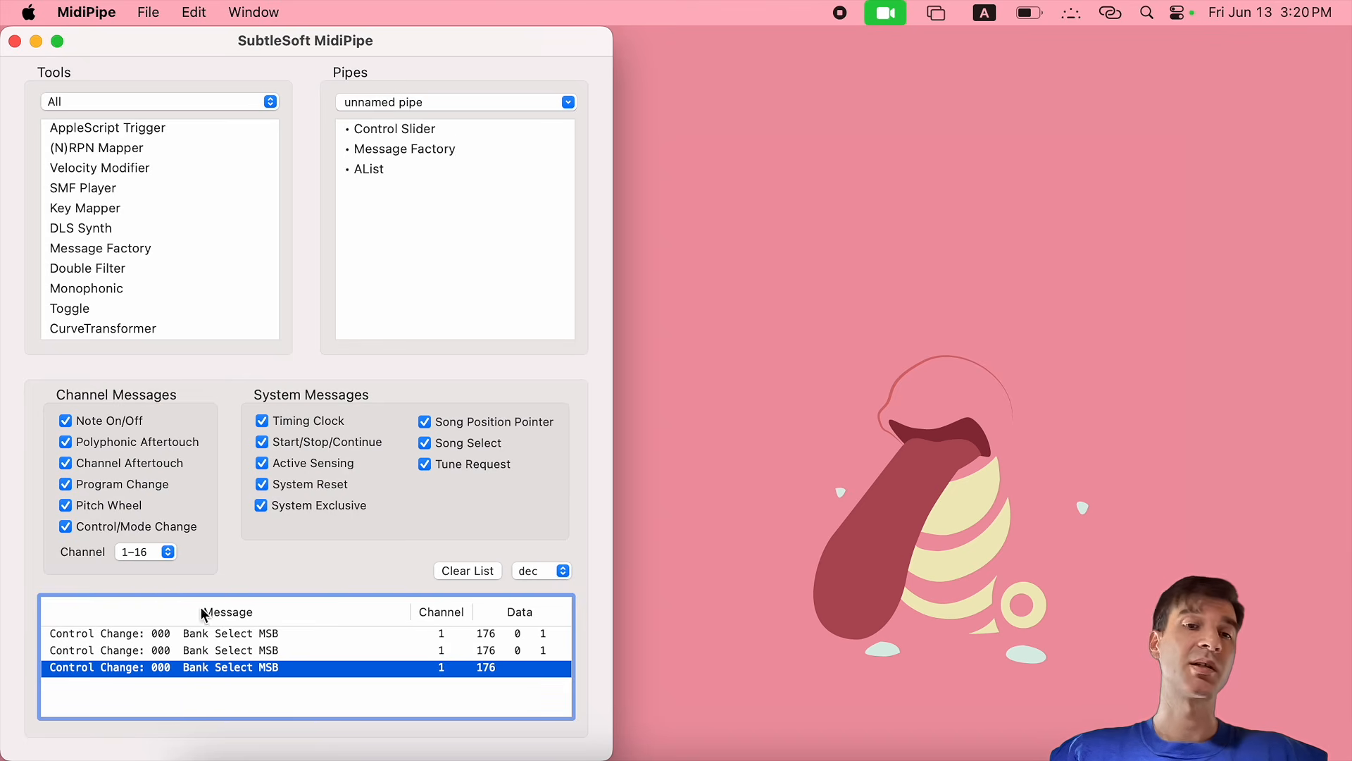
left_click(189, 649)
left_click(210, 638)
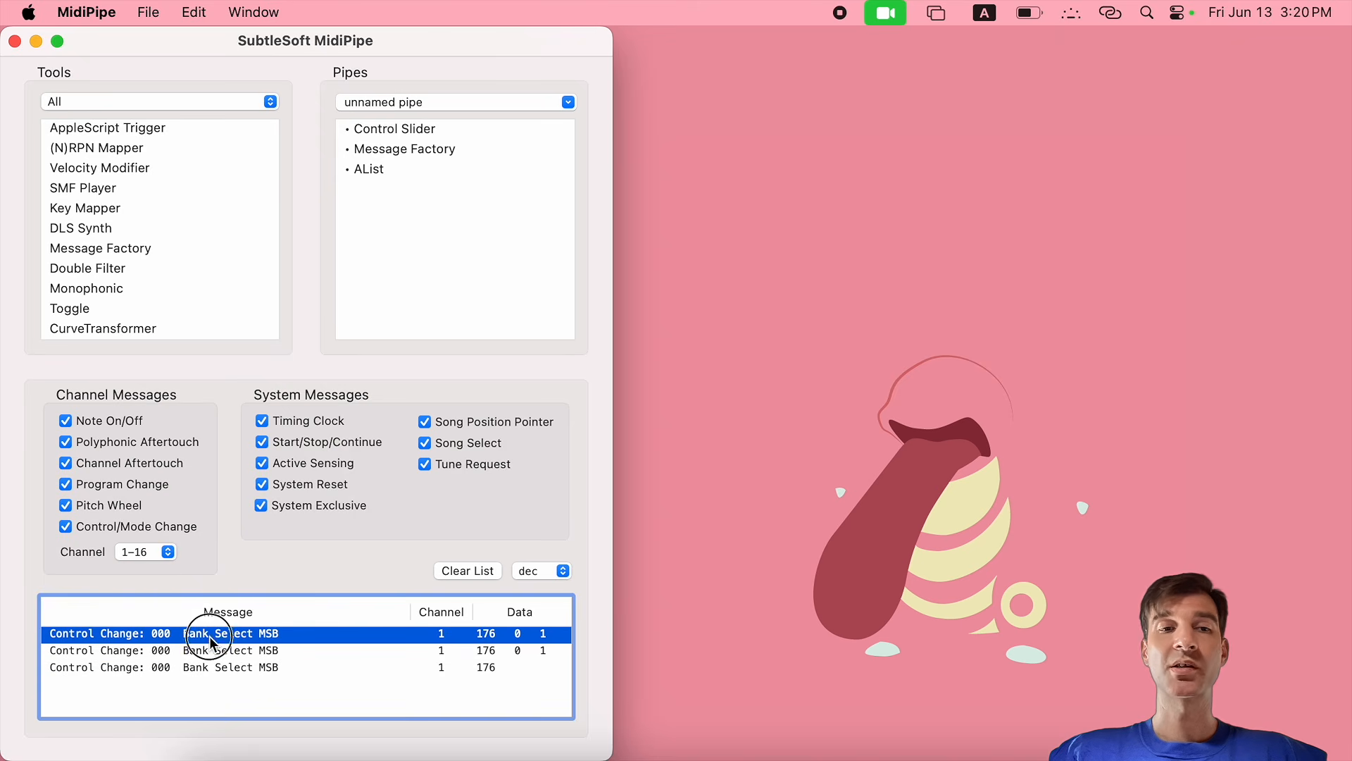
left_click(211, 650)
left_click(212, 666)
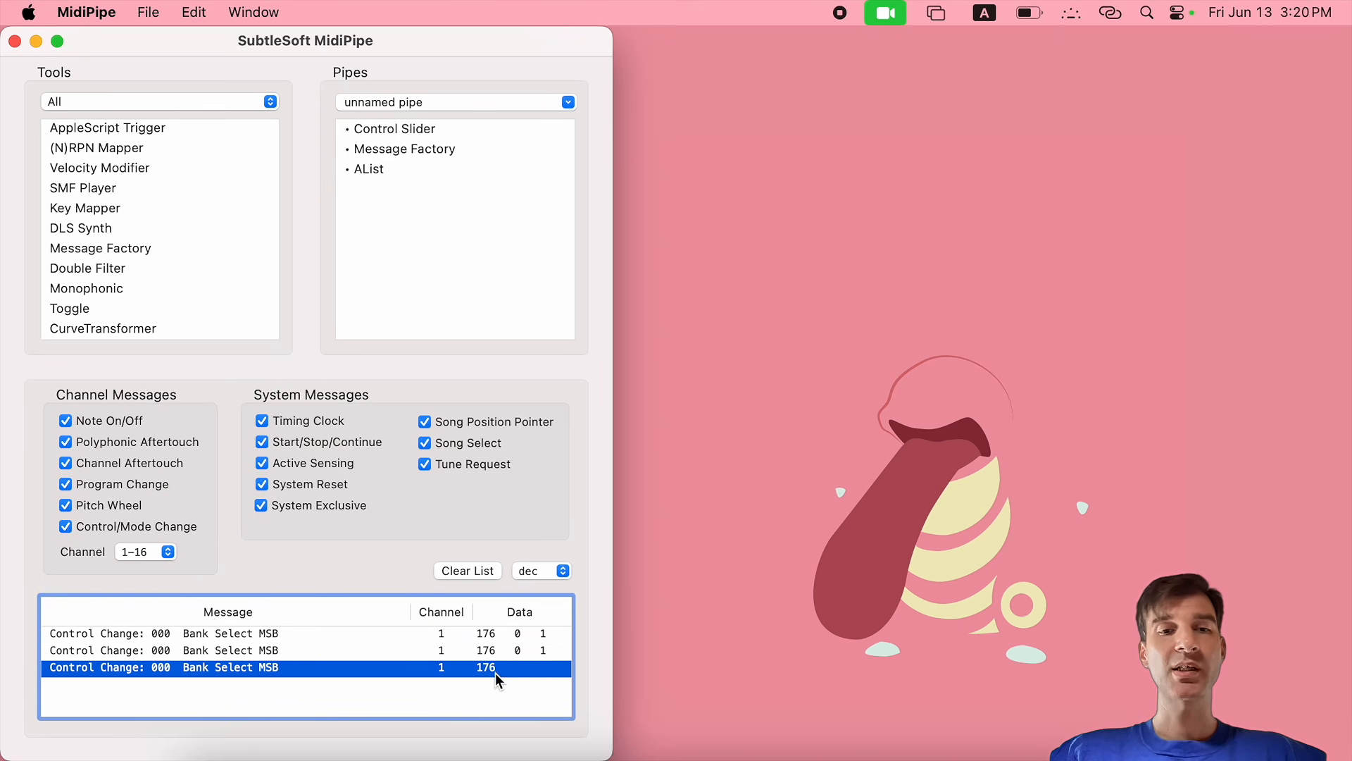
Add a second byte to the Message Factory's message and make it a Data Byte
left_click(418, 152)
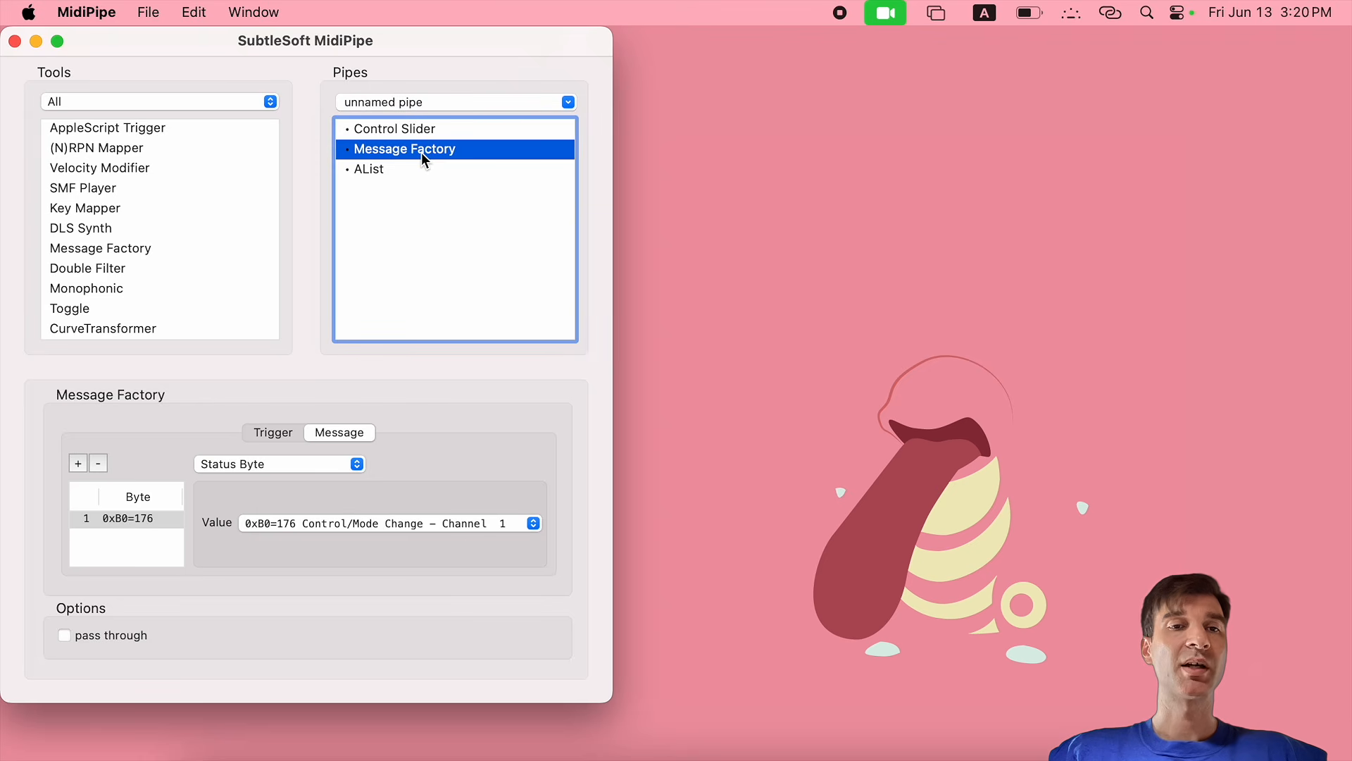
left_click(76, 462)
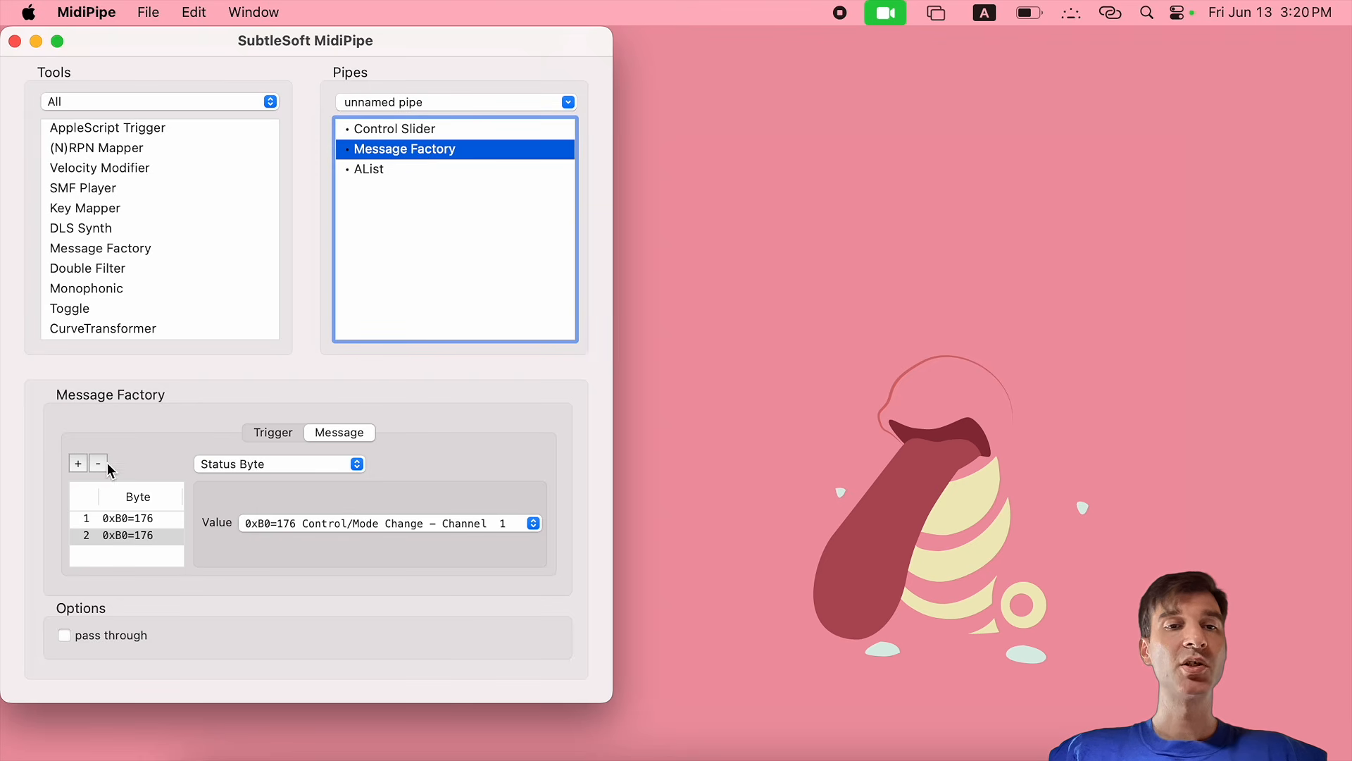
left_click(258, 467)
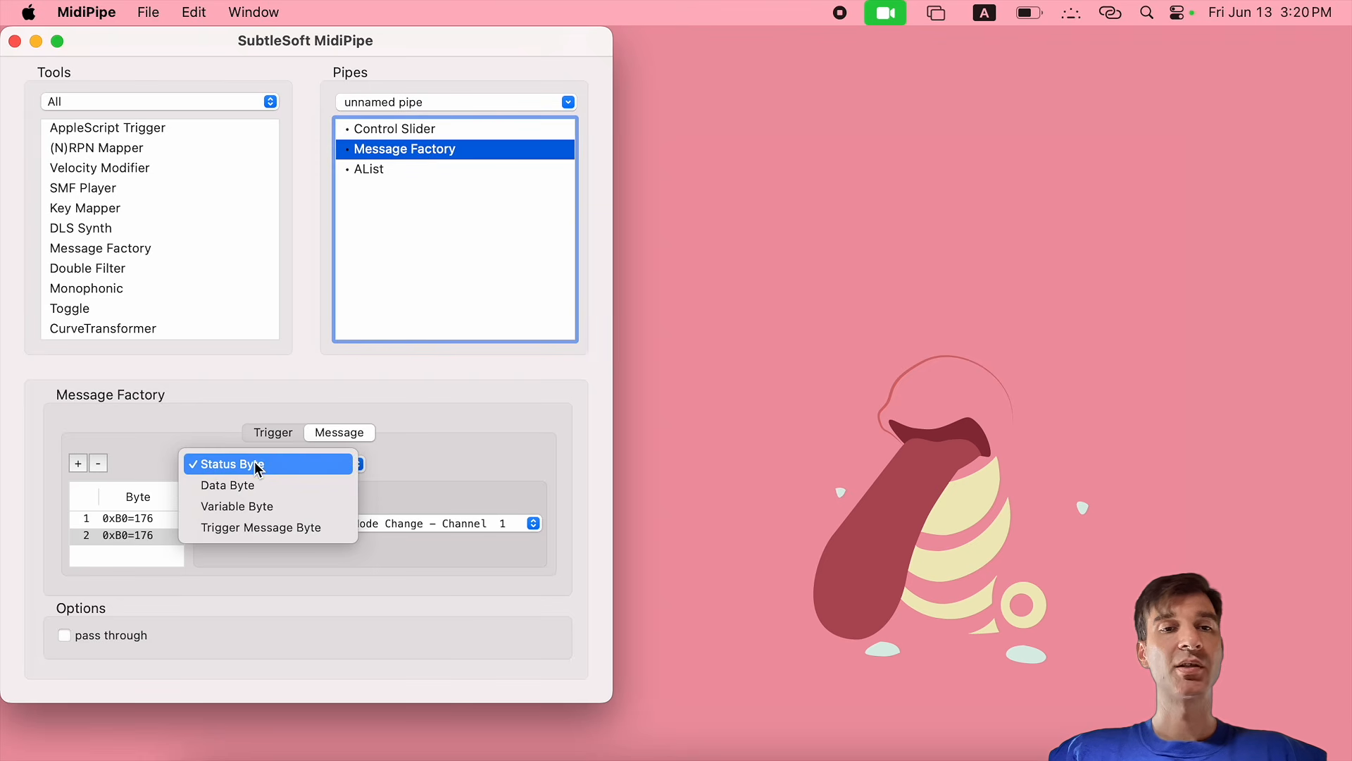
left_click(295, 486)
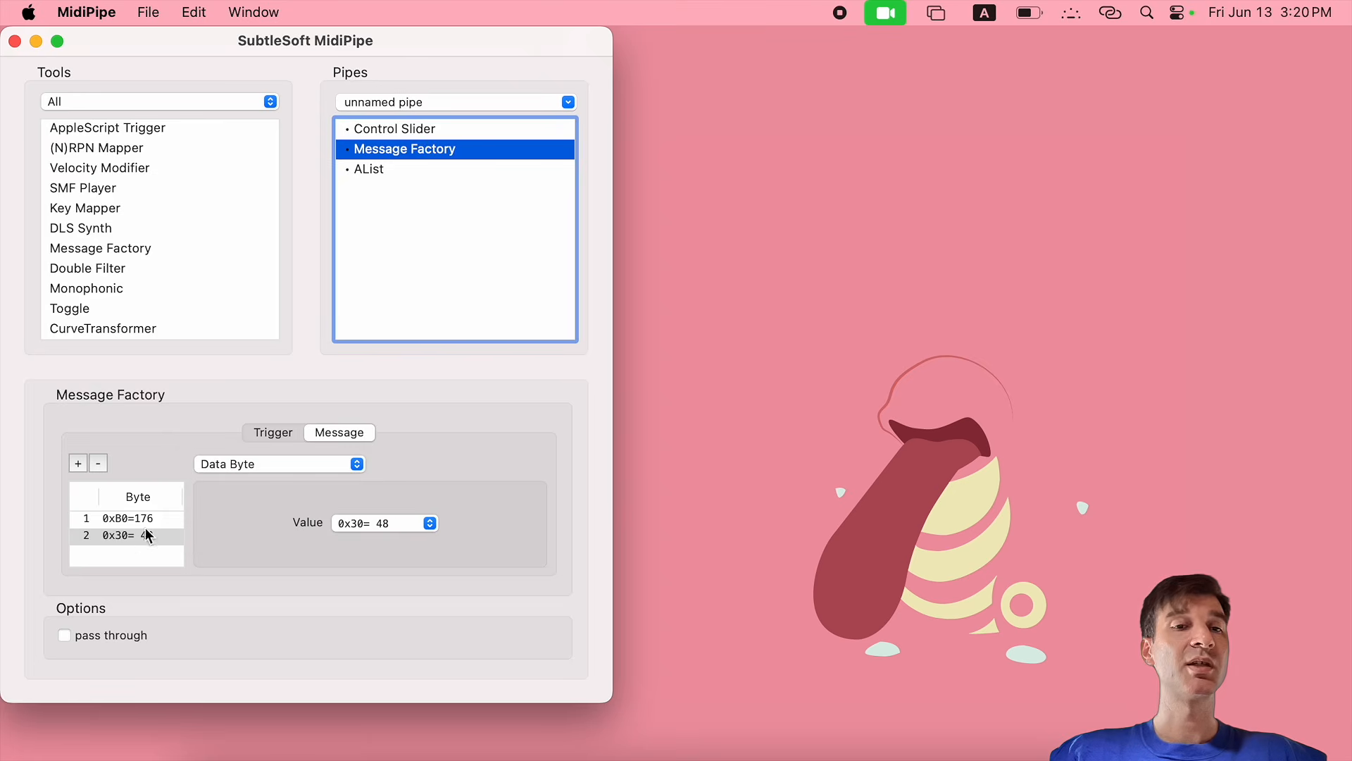
Set the second message byte's value to 0x00=0 and change it to 0x01=1
left_click(375, 532)
scroll(386, 222, "up", 5)
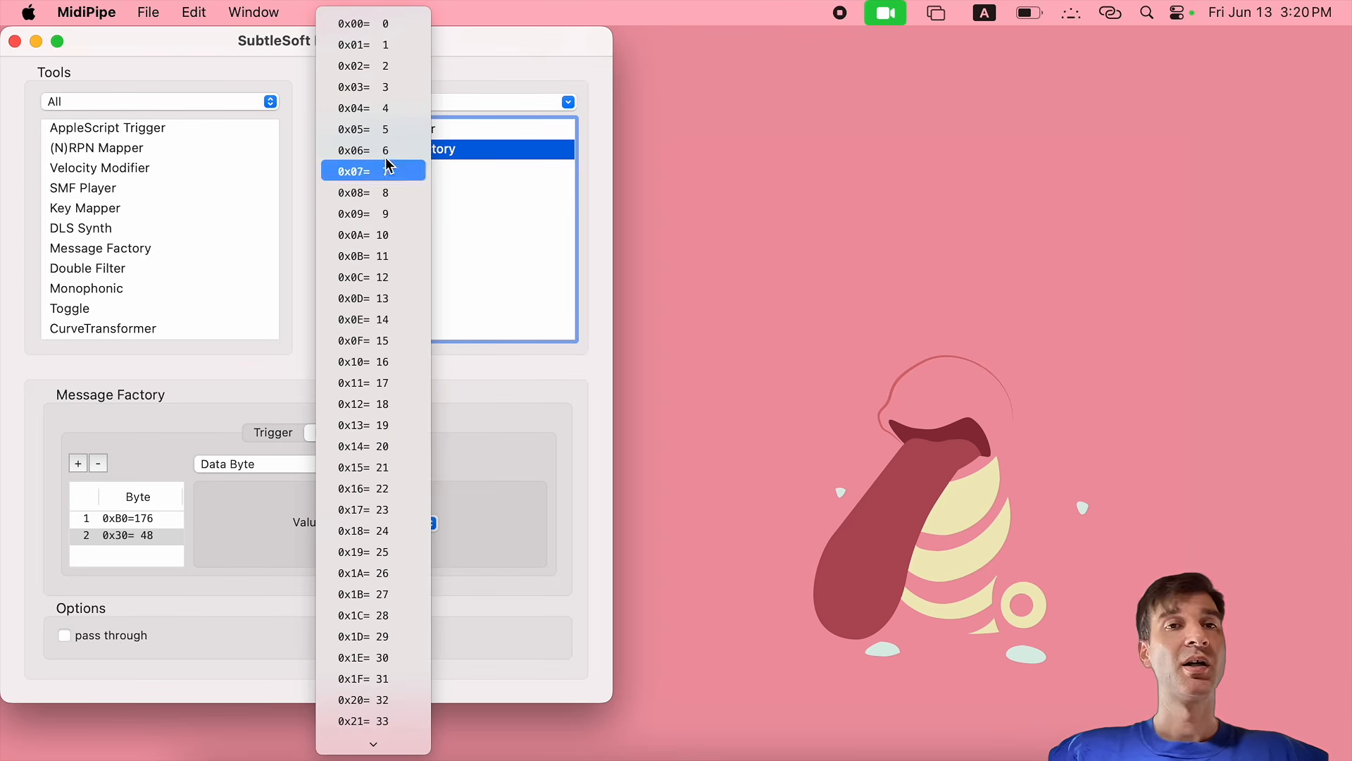
left_click(395, 28)
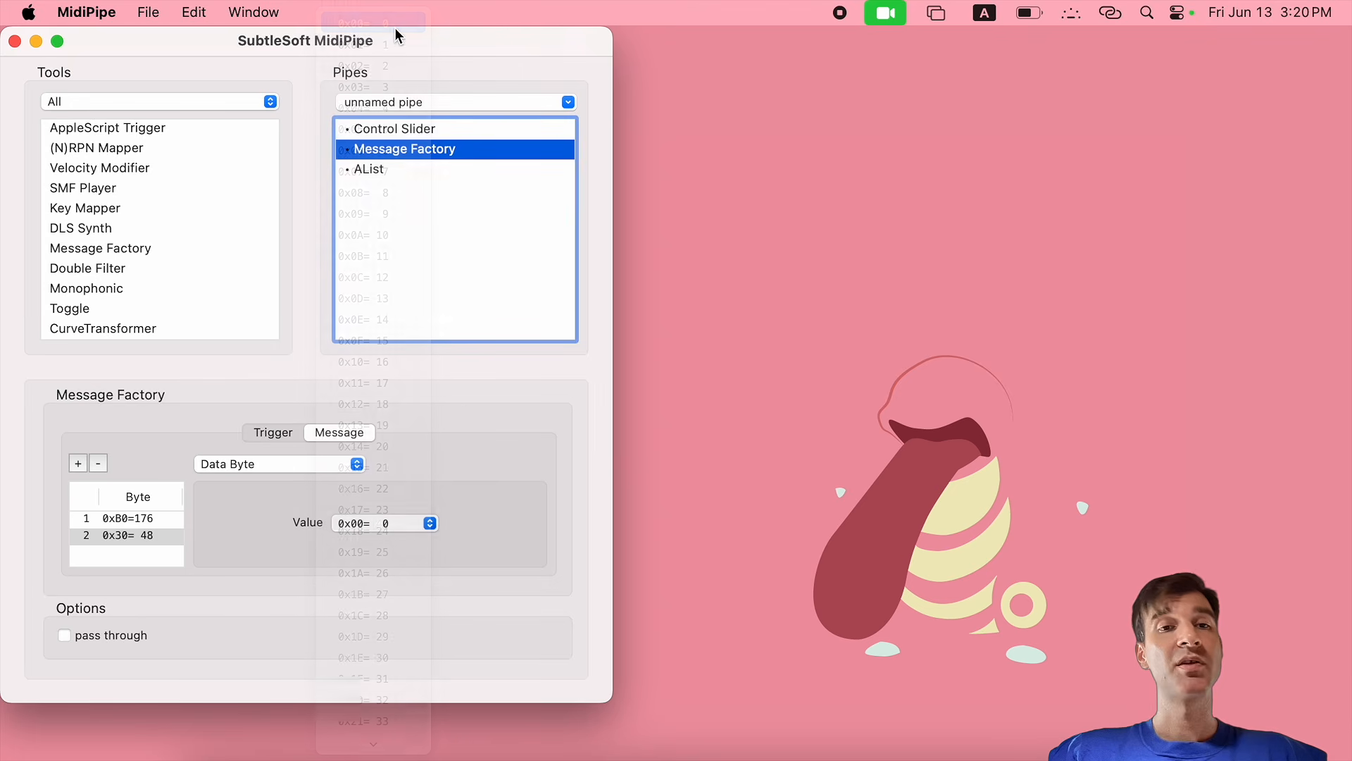
left_click(422, 526)
left_click(417, 547)
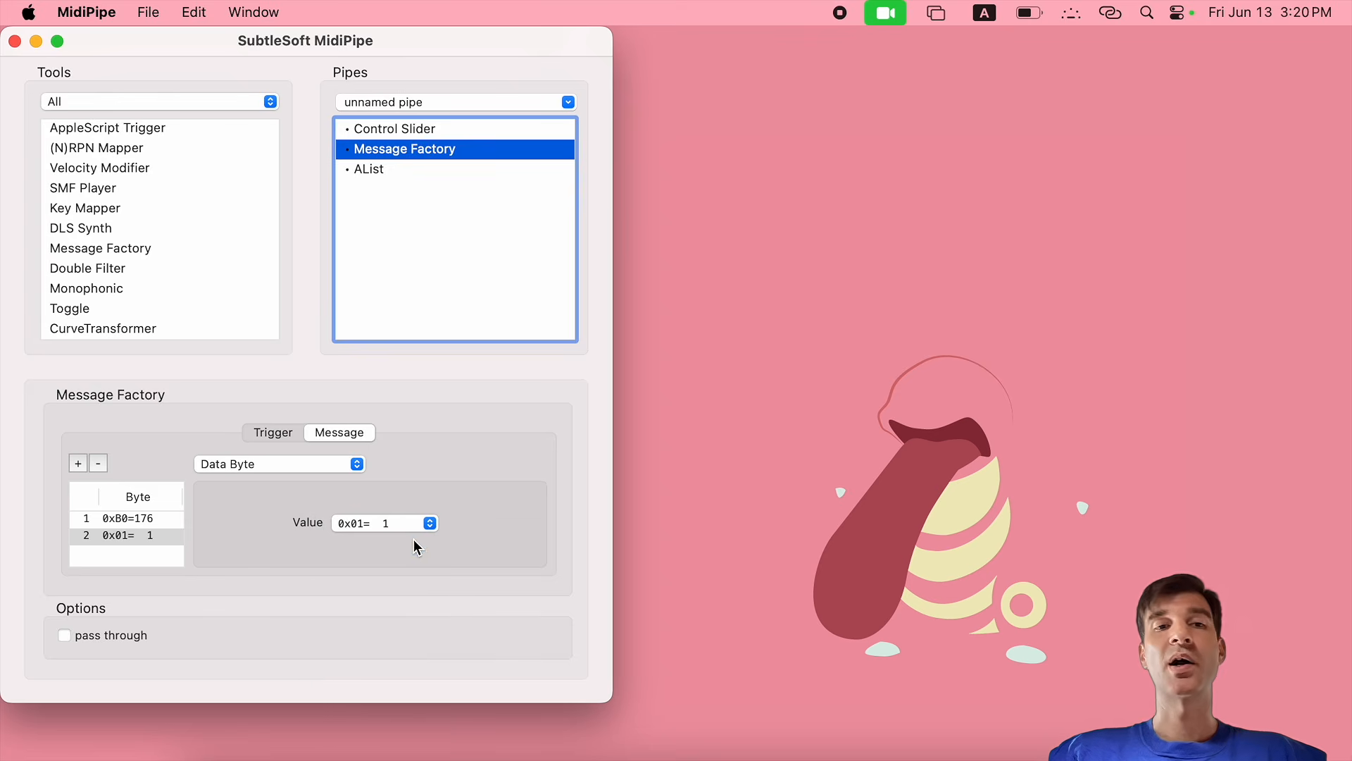
Move the Control Slider up one value from its minimum and examine the resulting two-byte message in AList
left_click(377, 130)
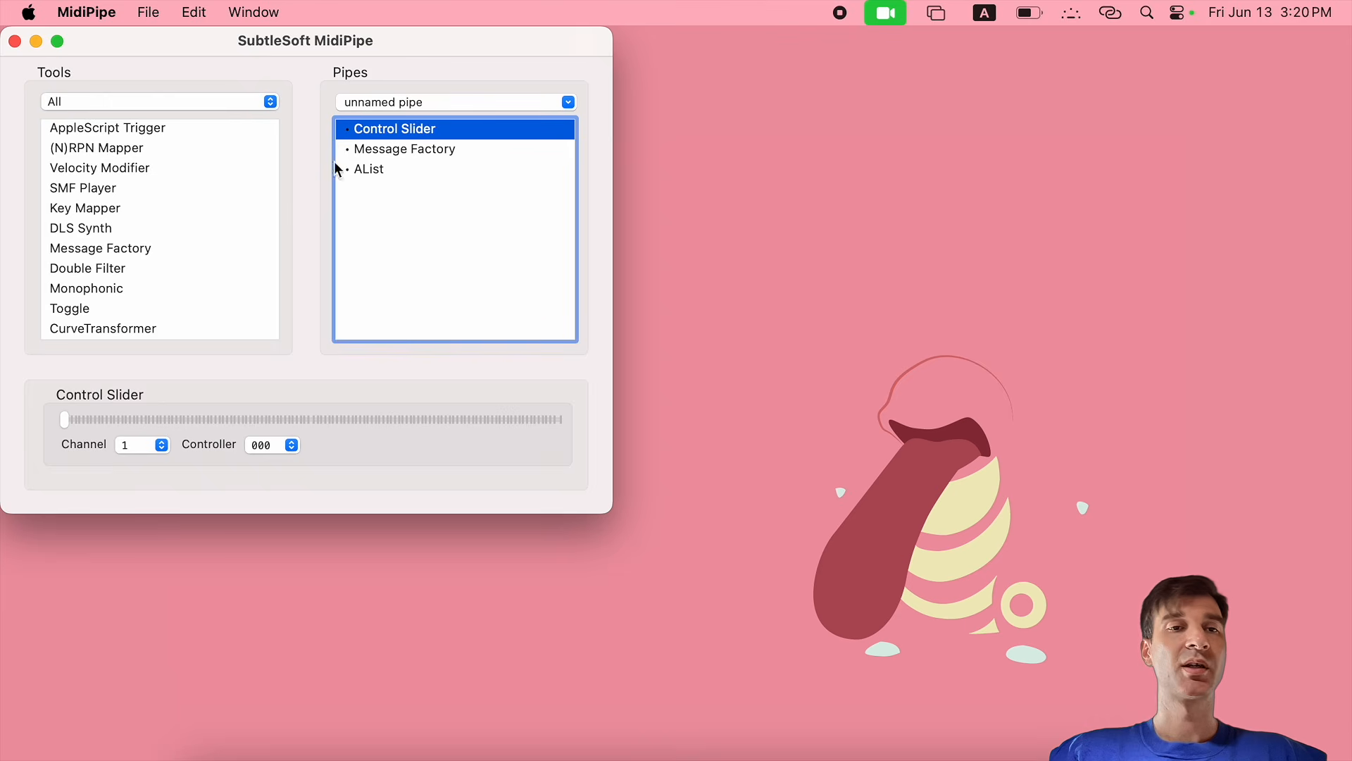
left_click(68, 418)
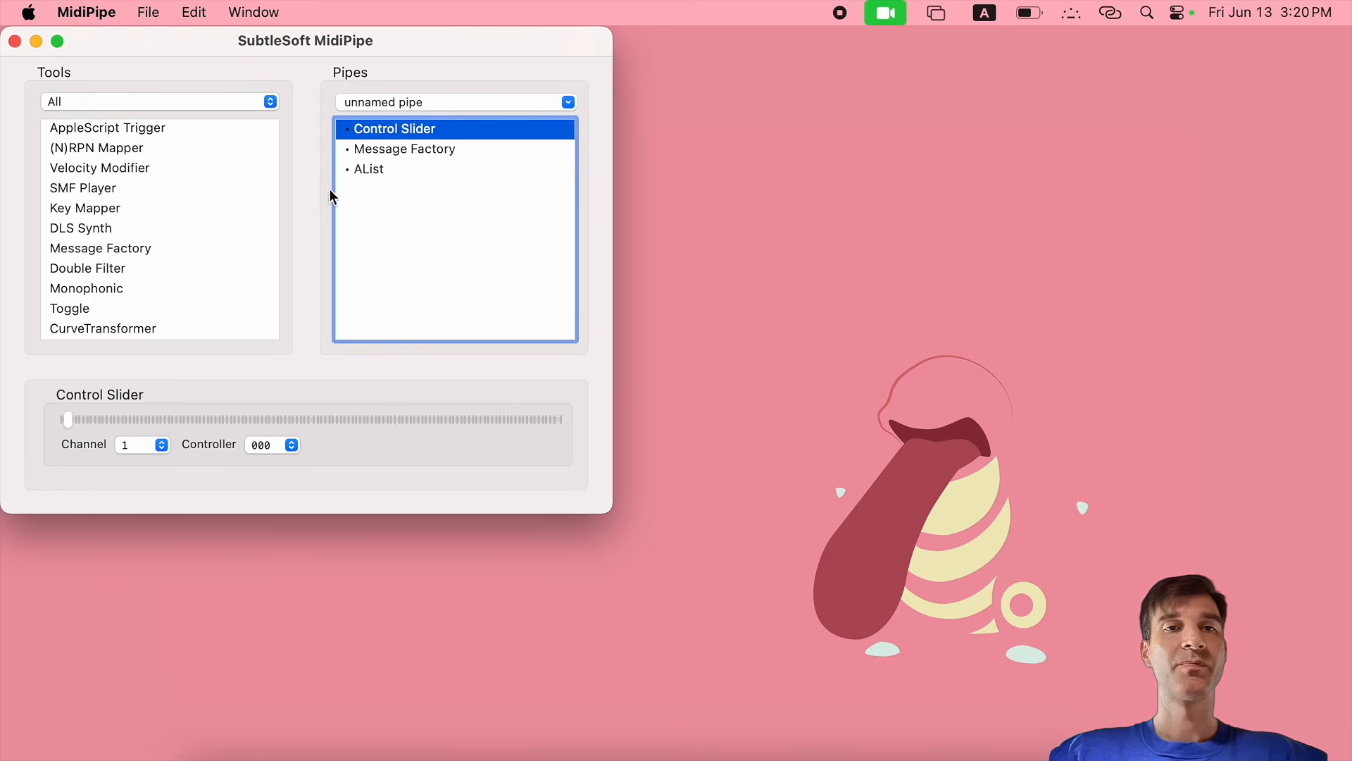
left_click(371, 175)
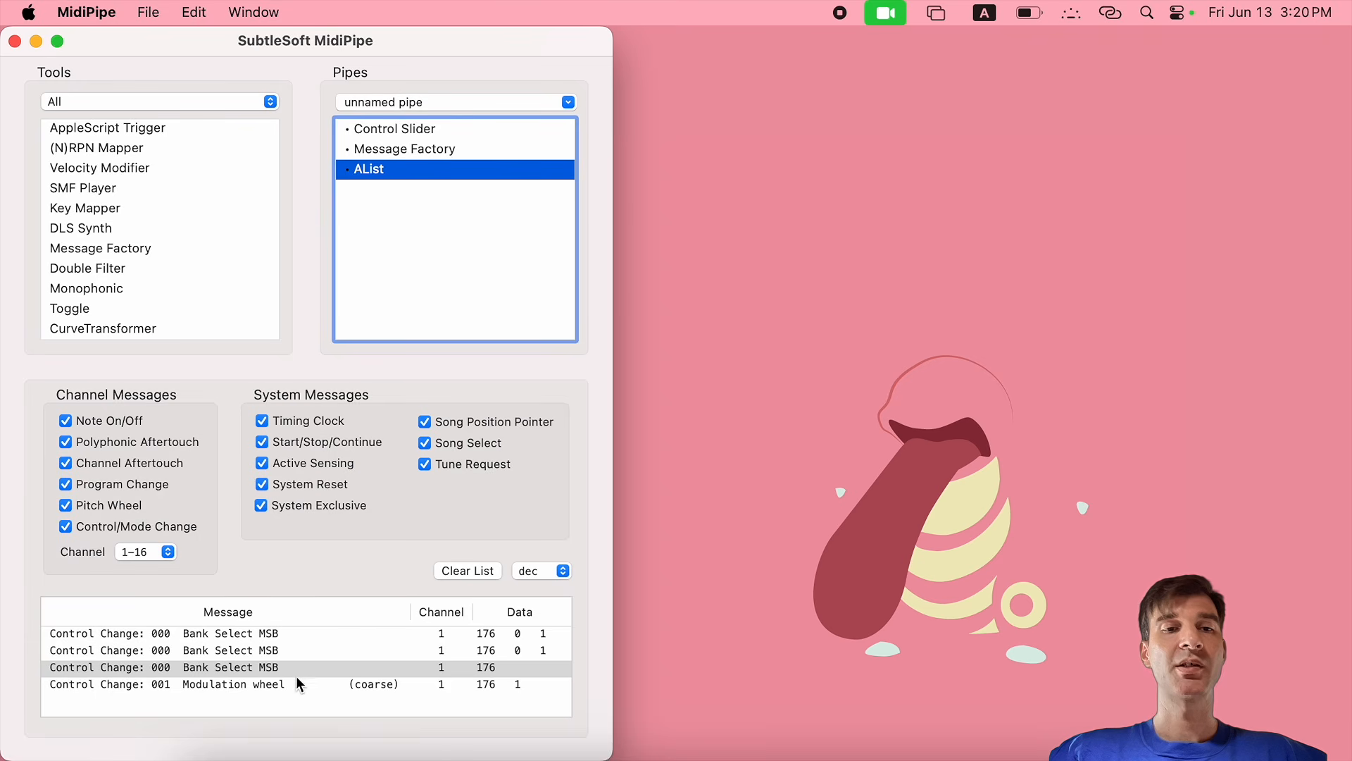
left_click(261, 683)
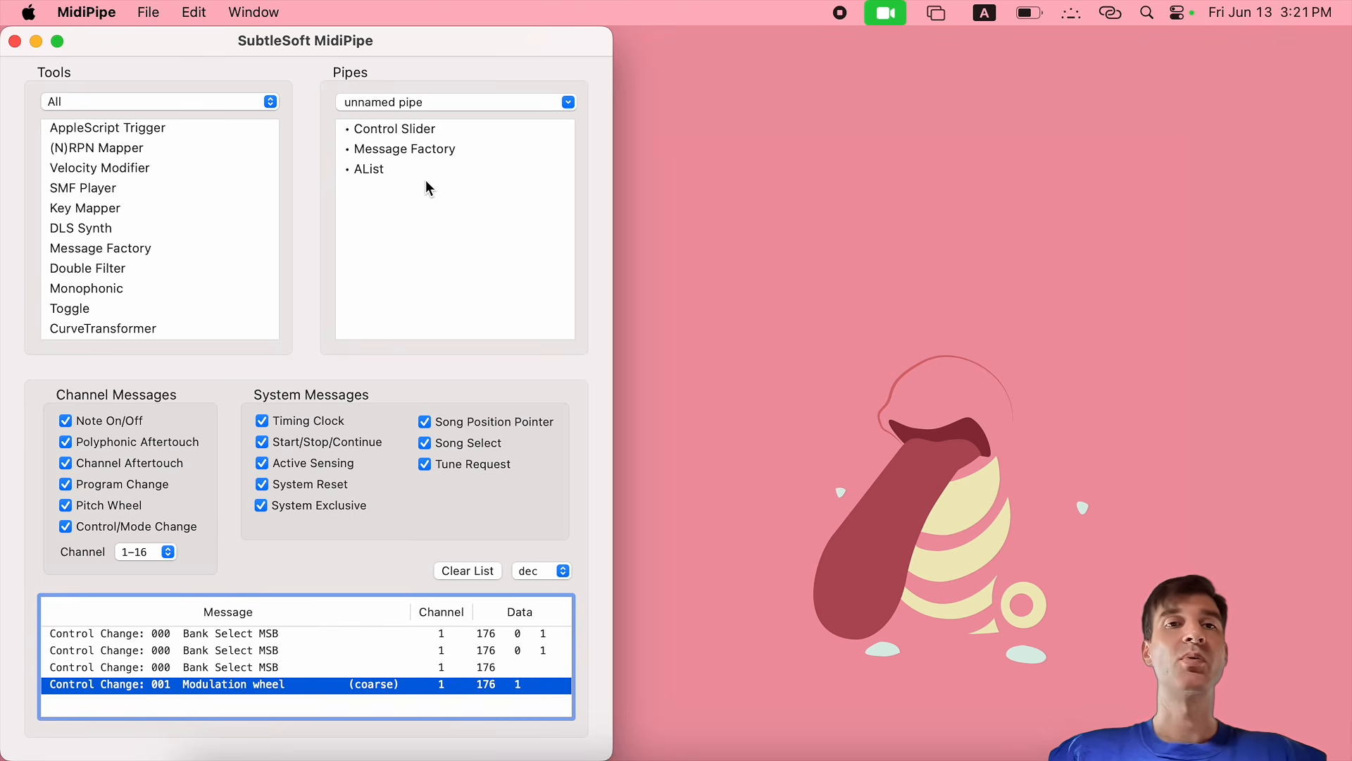
Add a third byte to the Message Factory's message as a Data Byte and set its value to 0x22=34
left_click(404, 148)
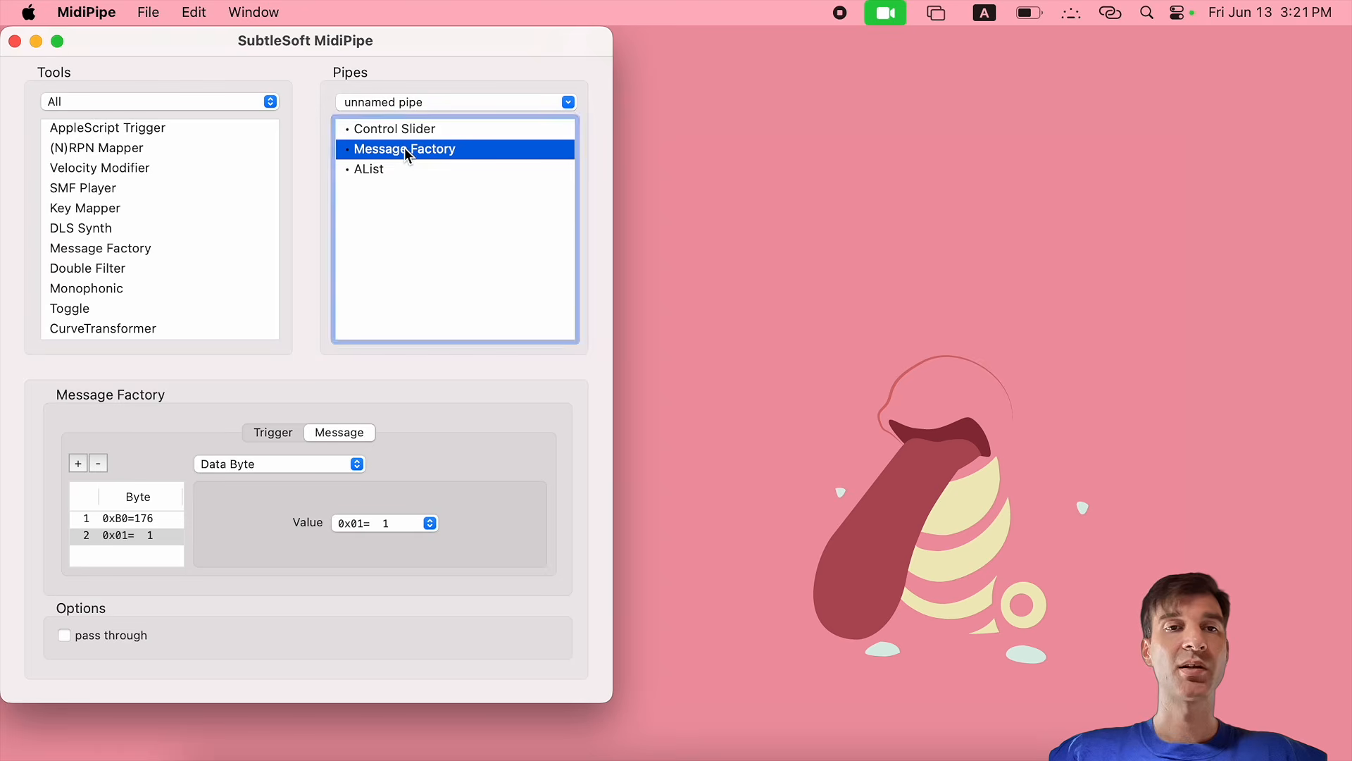
left_click(78, 463)
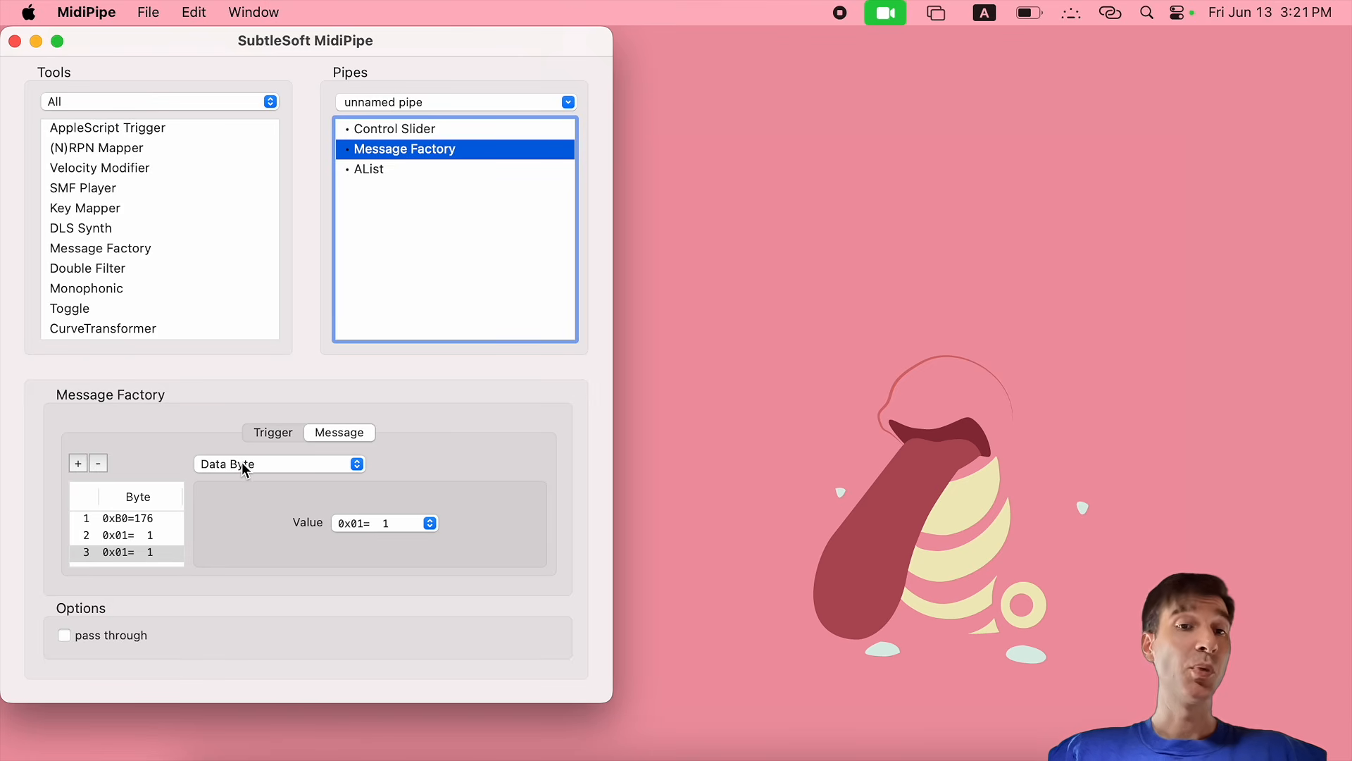
left_click(380, 523)
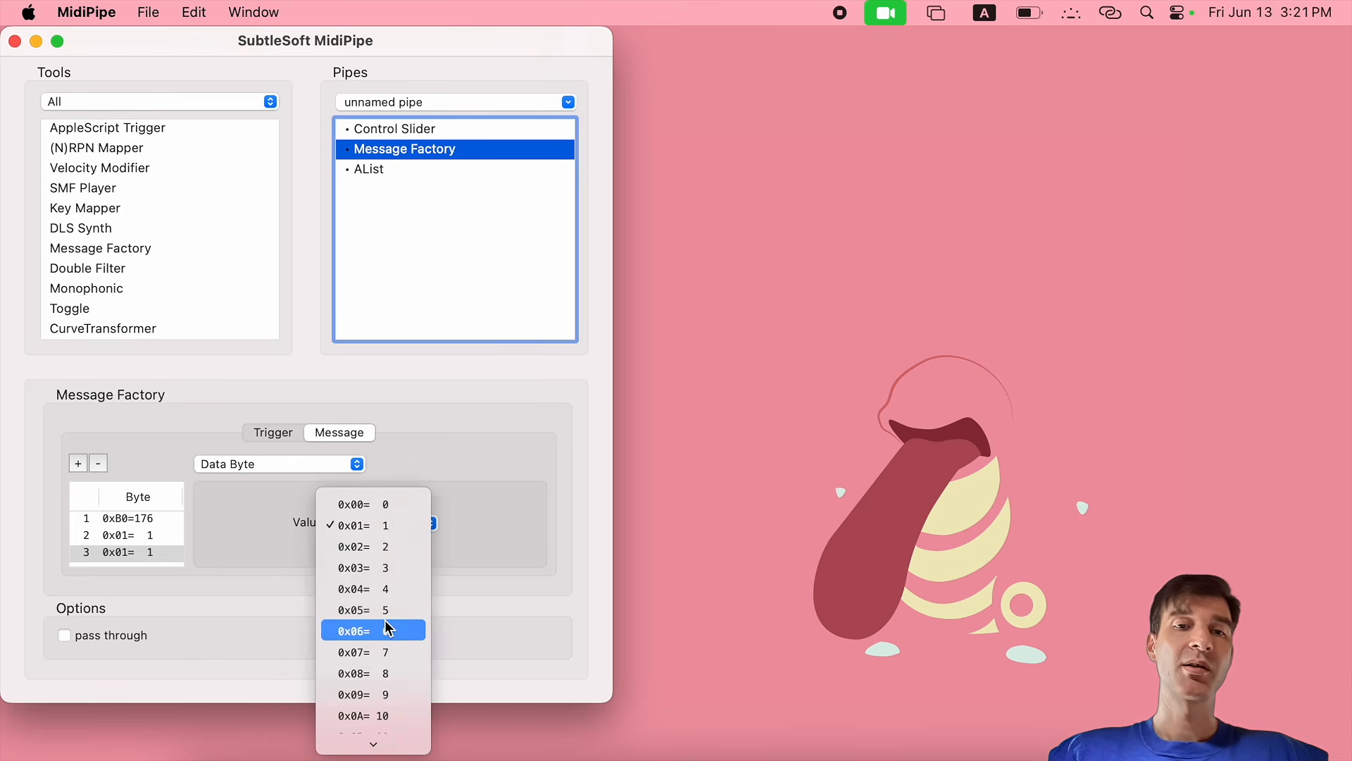
scroll(389, 627, "down", 10)
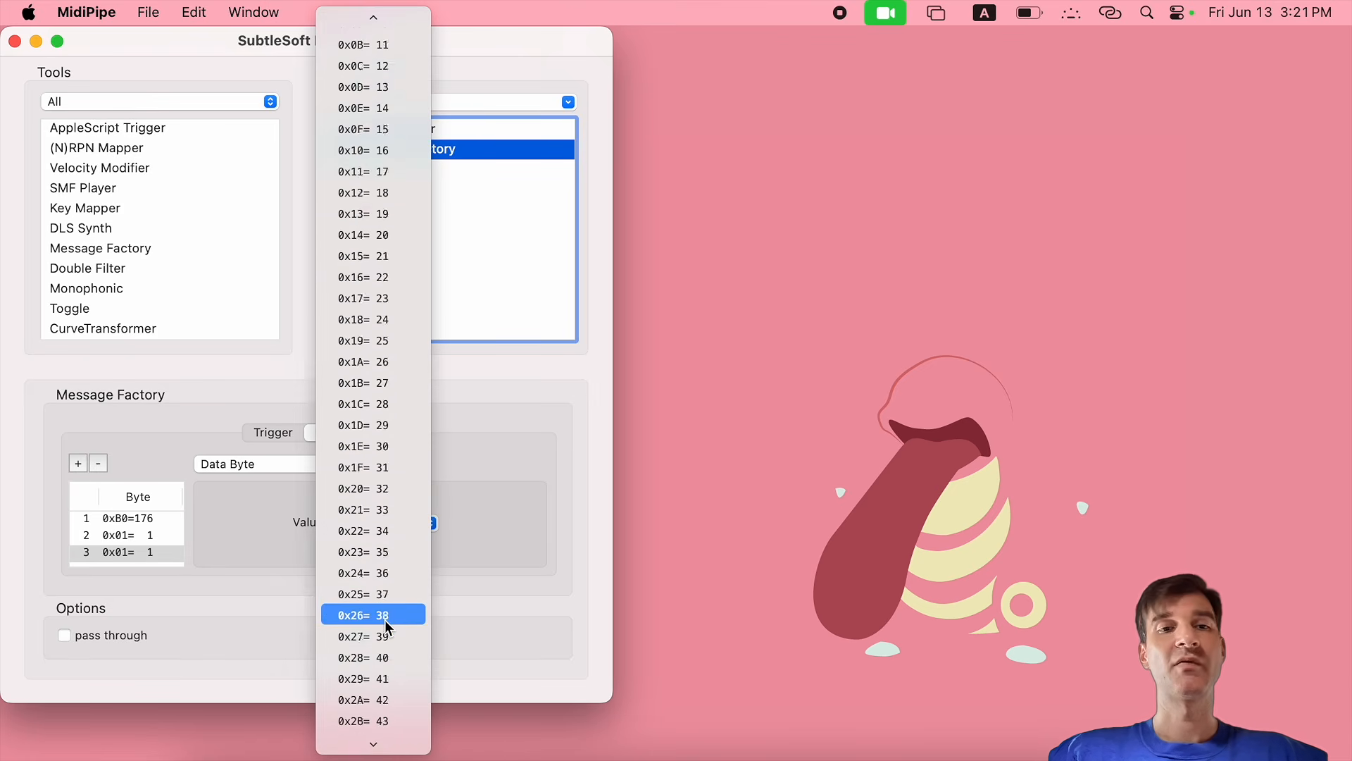
left_click(399, 449)
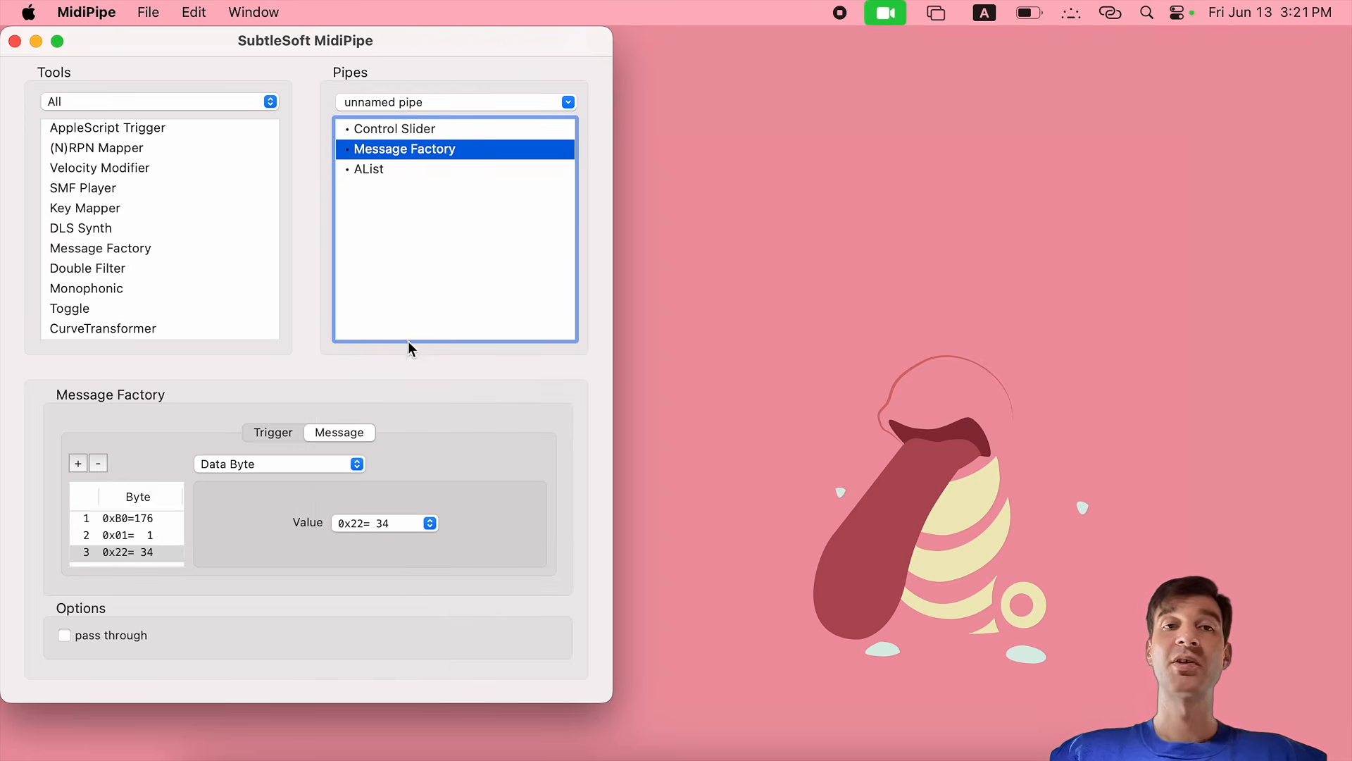
Review the Control Slider and the Message Factory's Control Change trigger settings against the three-byte message
left_click(395, 130)
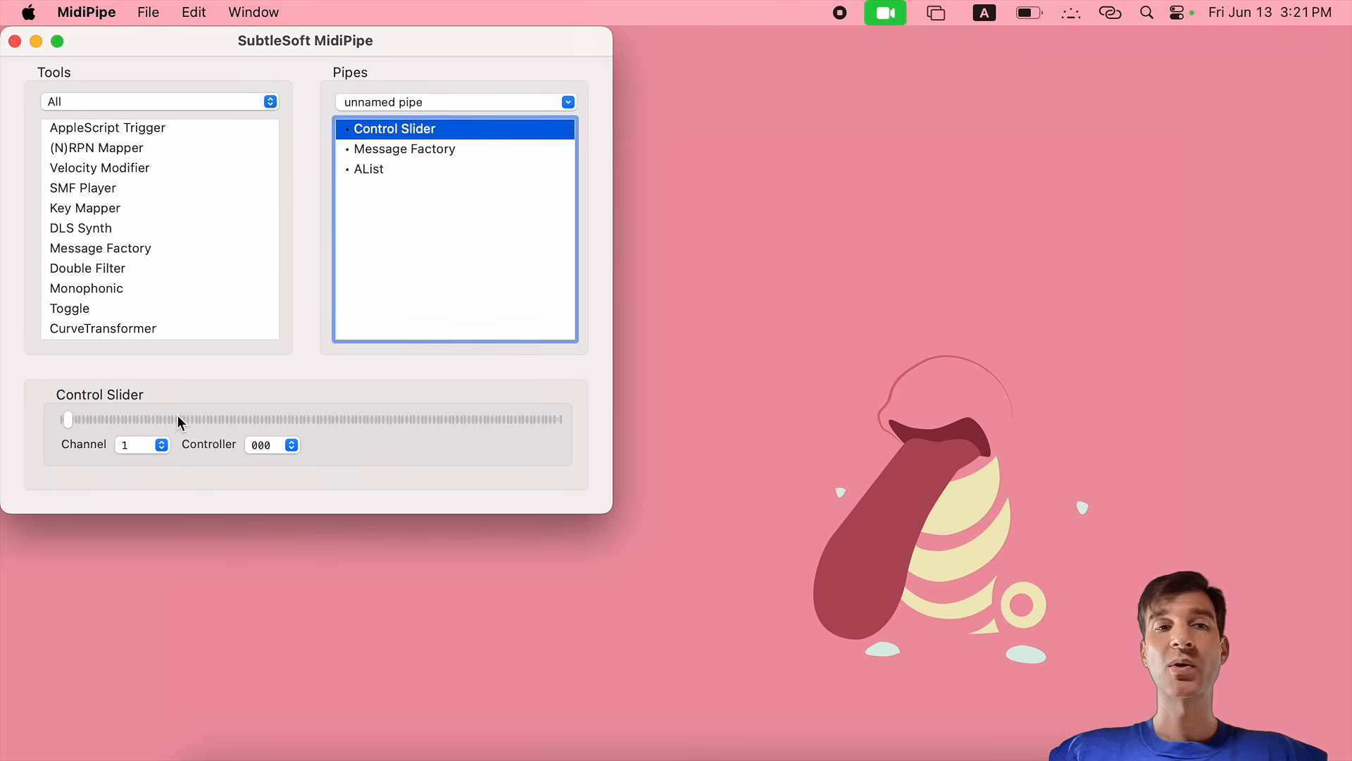
left_click(415, 144)
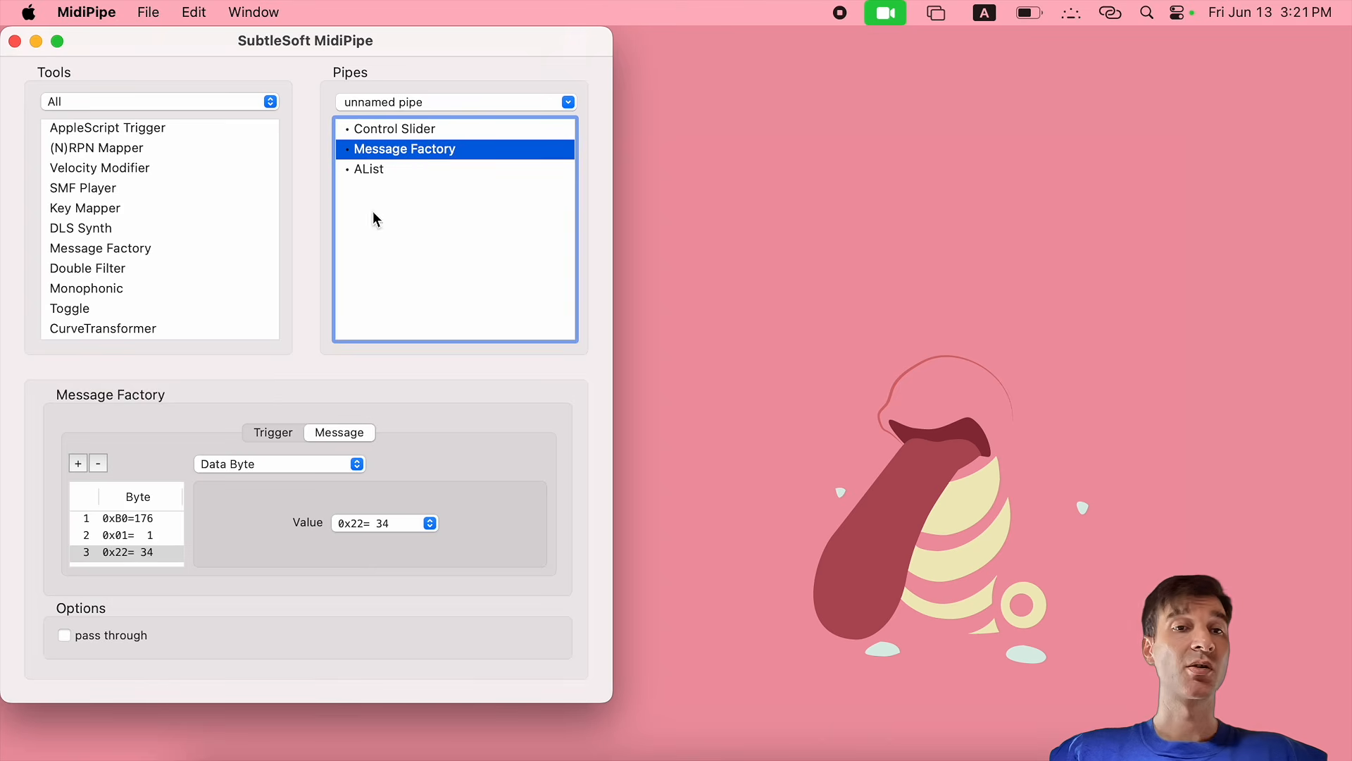
left_click(279, 431)
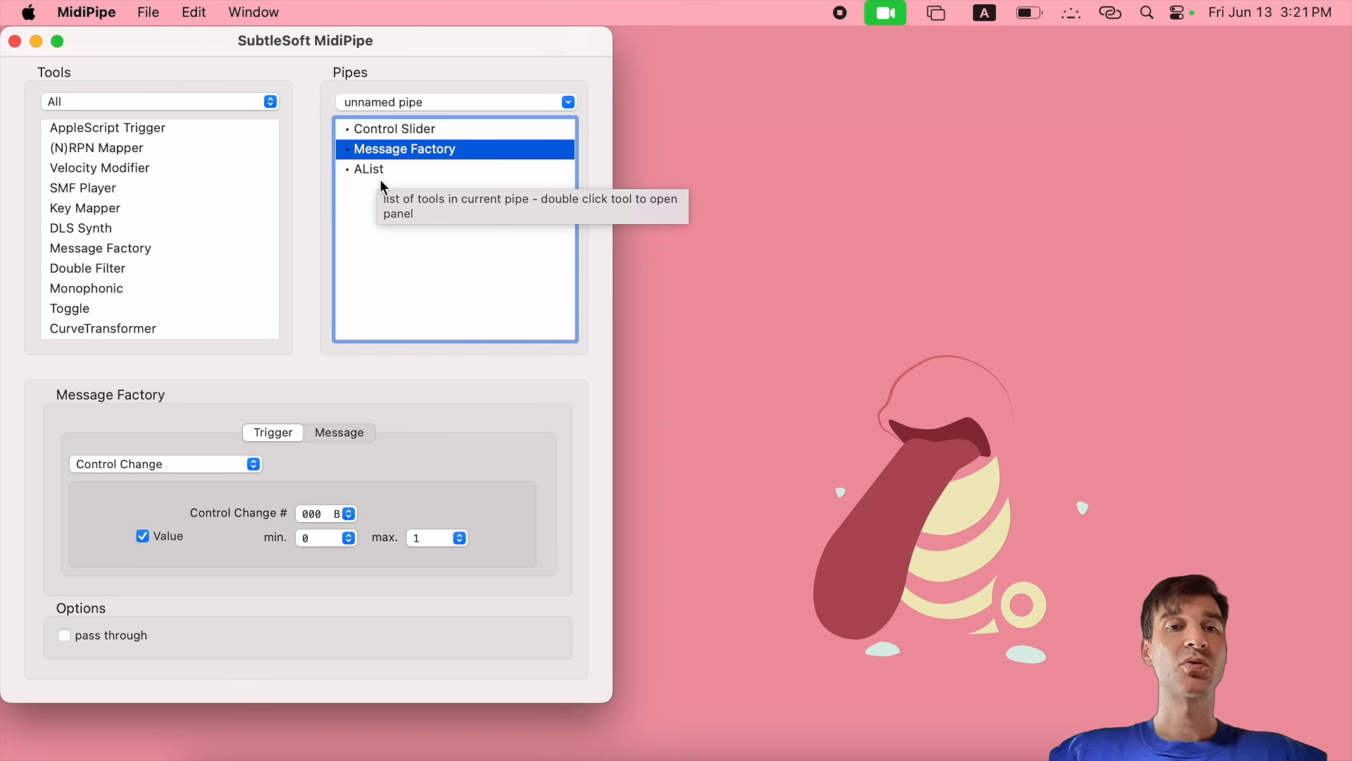
left_click(341, 431)
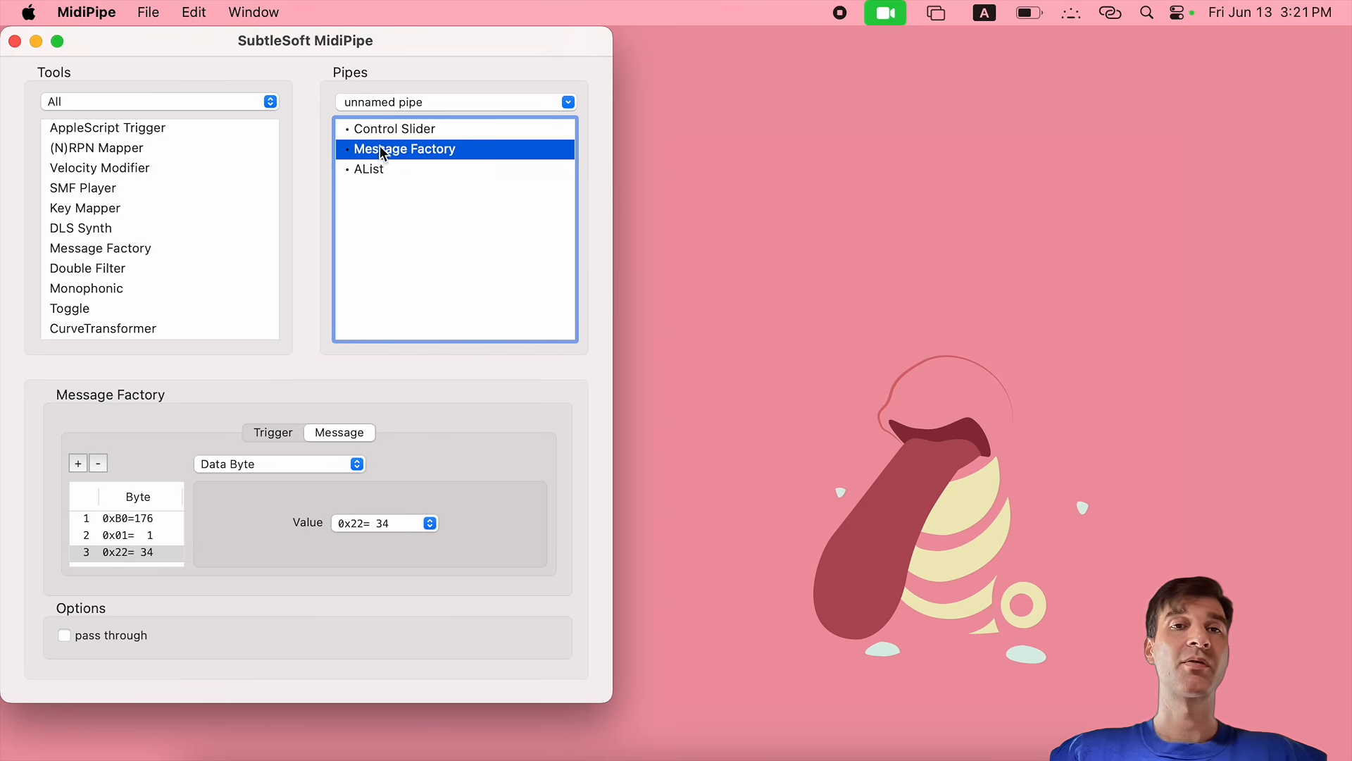
Move the Control Slider to its minimum and up one value, and examine the resulting three-byte messages in AList
left_click(391, 128)
left_click(66, 421)
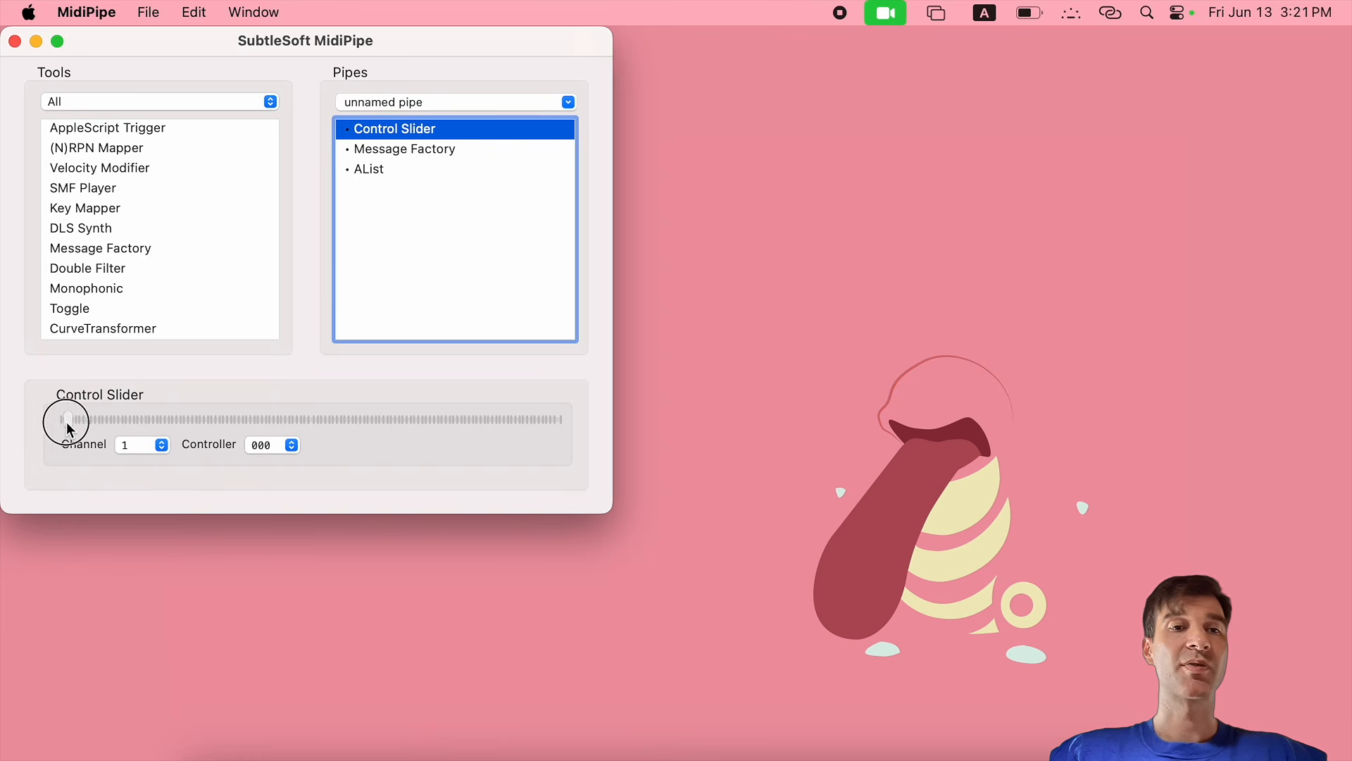
left_click_drag(59, 423, 66, 424)
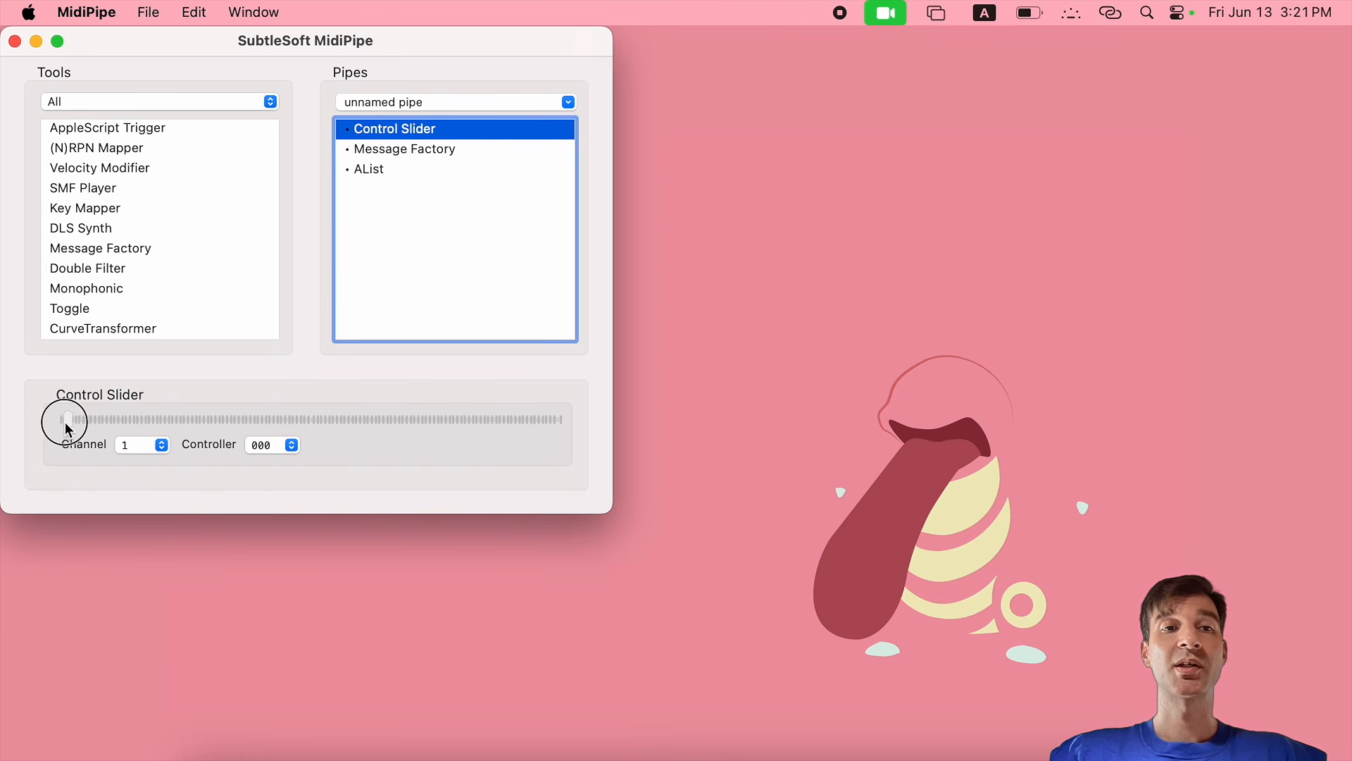
left_click(366, 176)
left_click(543, 692)
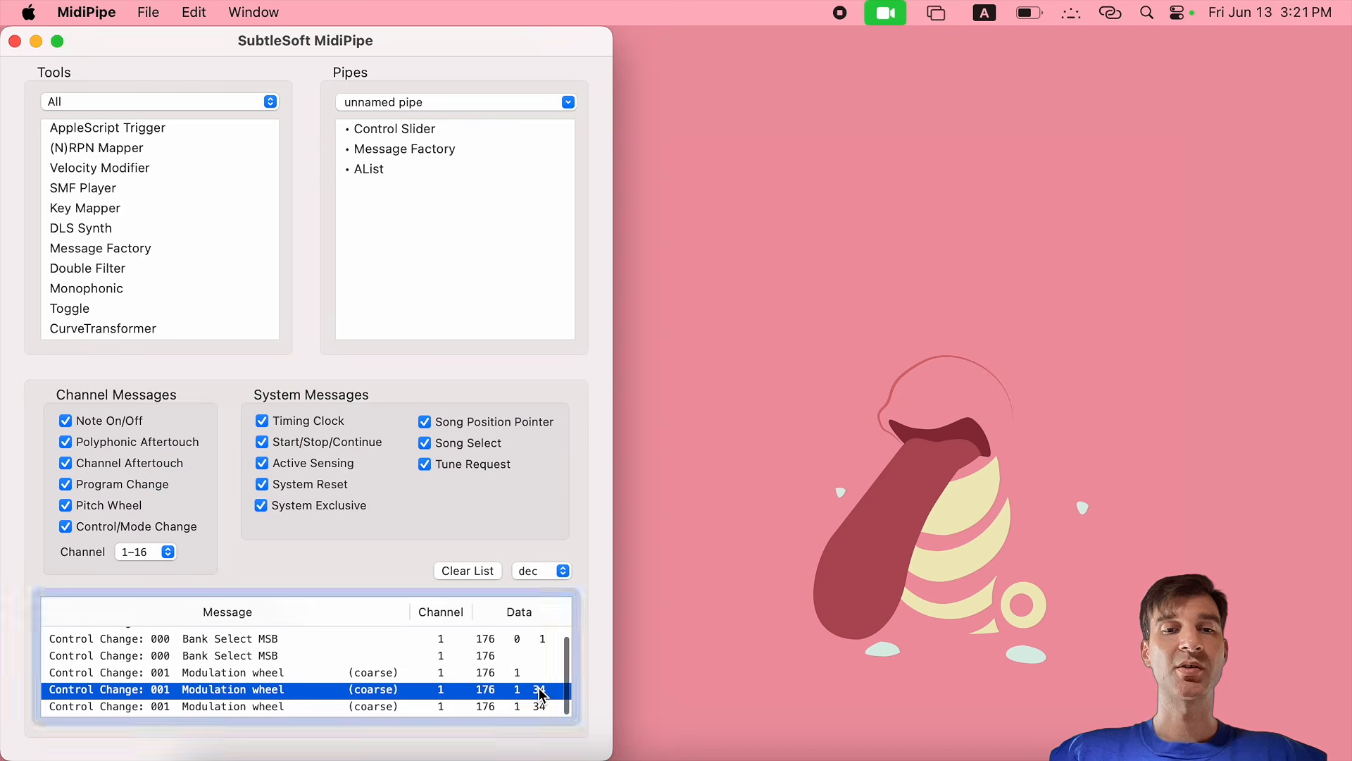
left_click(543, 708)
left_click(515, 693)
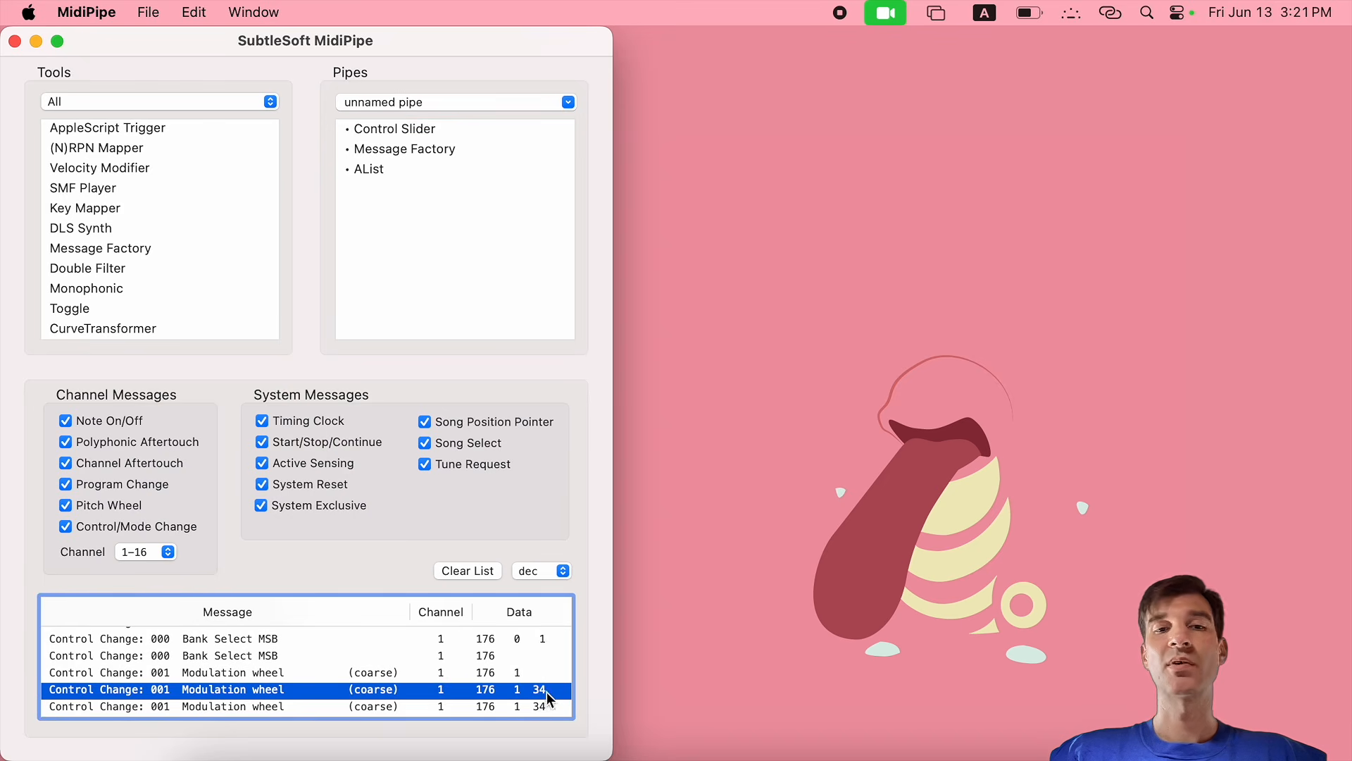
left_click(547, 703)
left_click(545, 695)
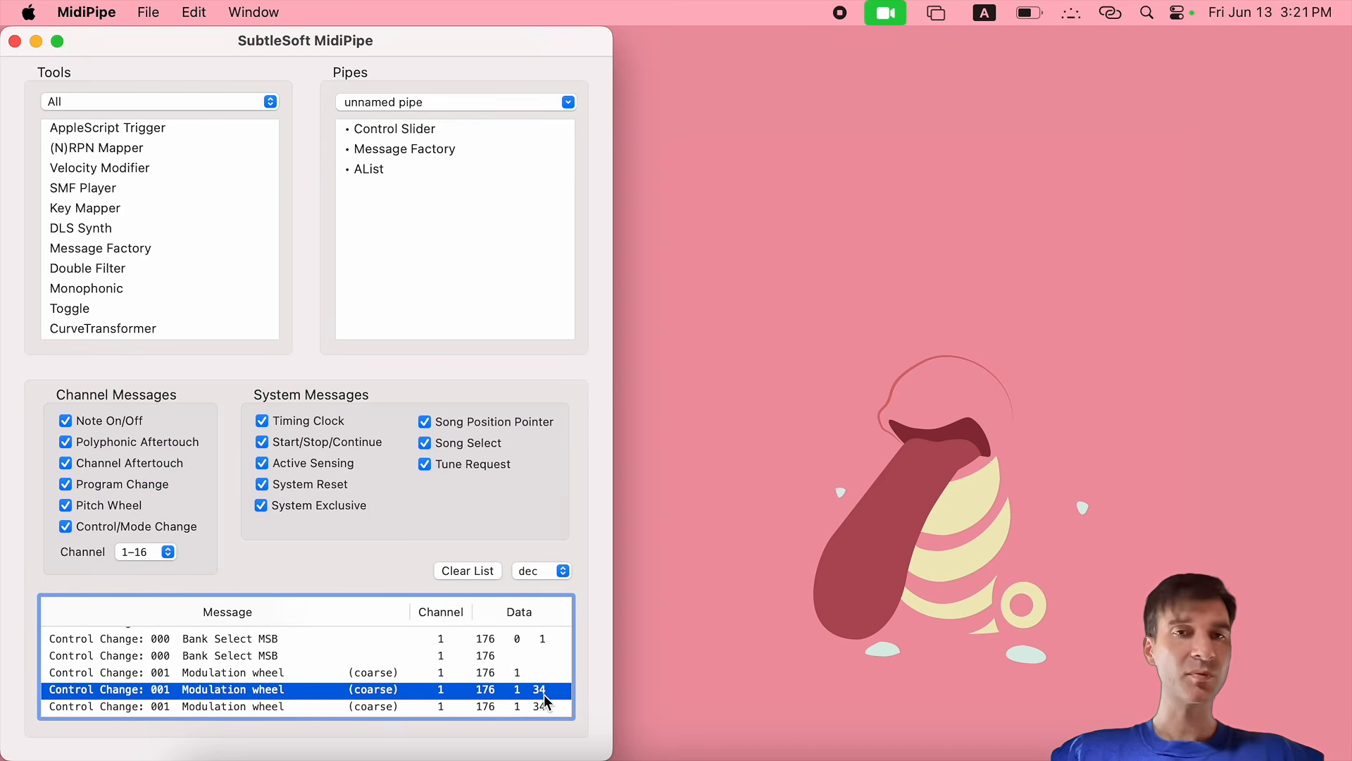
Change the third message byte to a Variable Byte that uses the last value from Control Change 000 Bank Select MSB
left_click(433, 154)
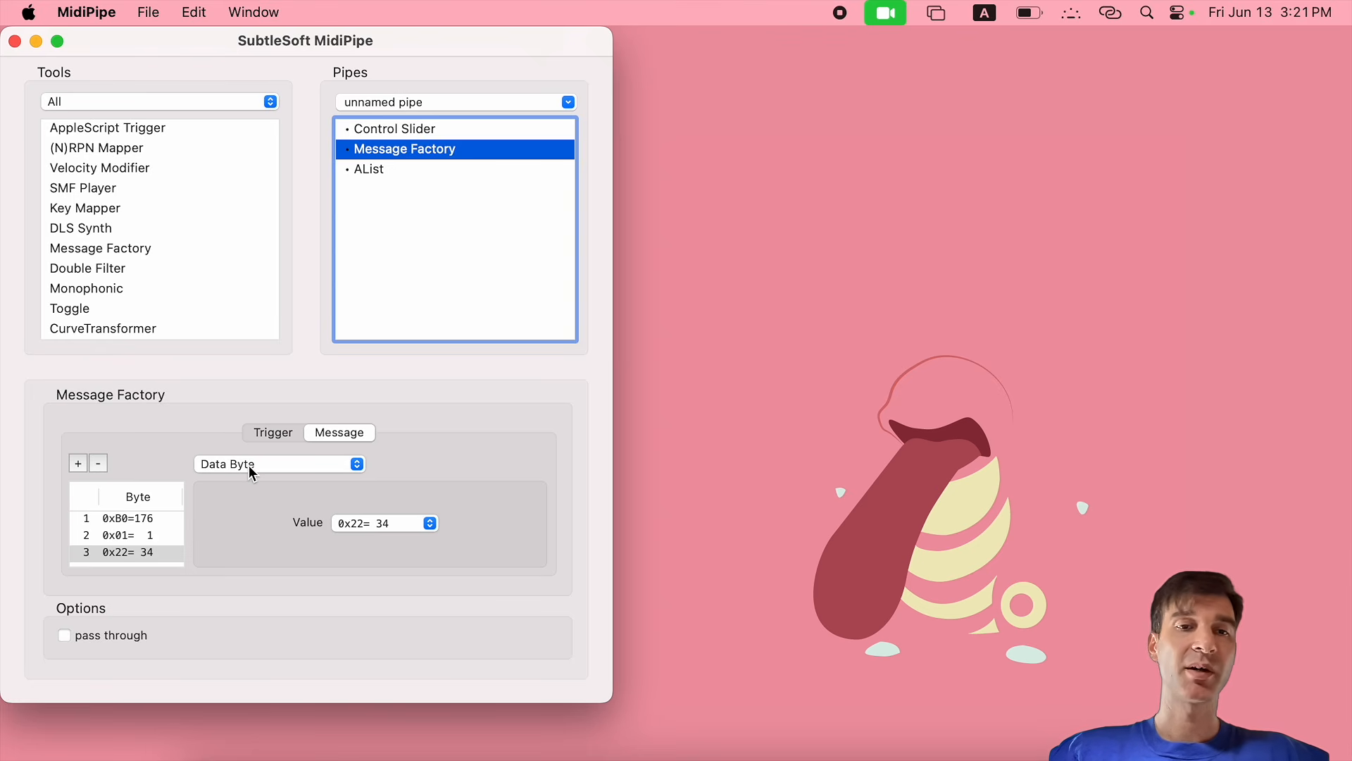
left_click(270, 467)
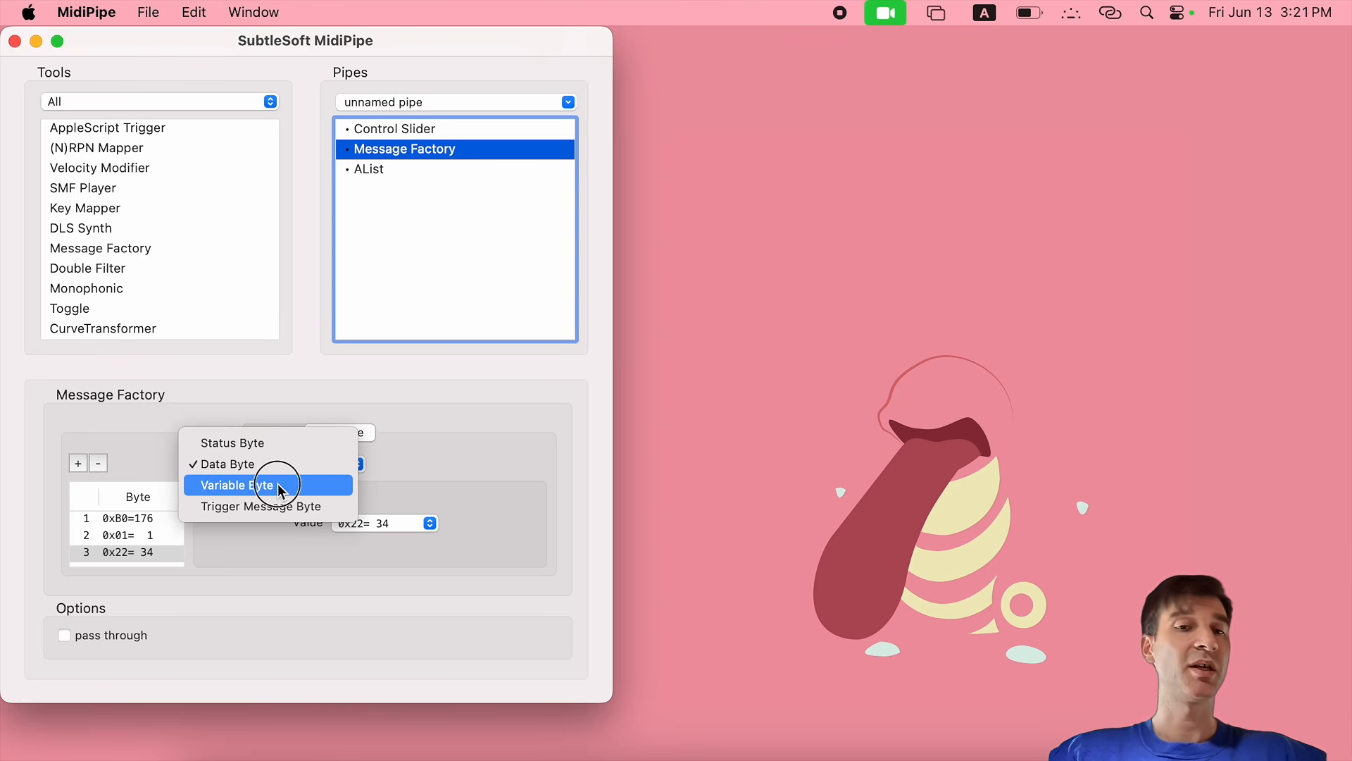
left_click(277, 484)
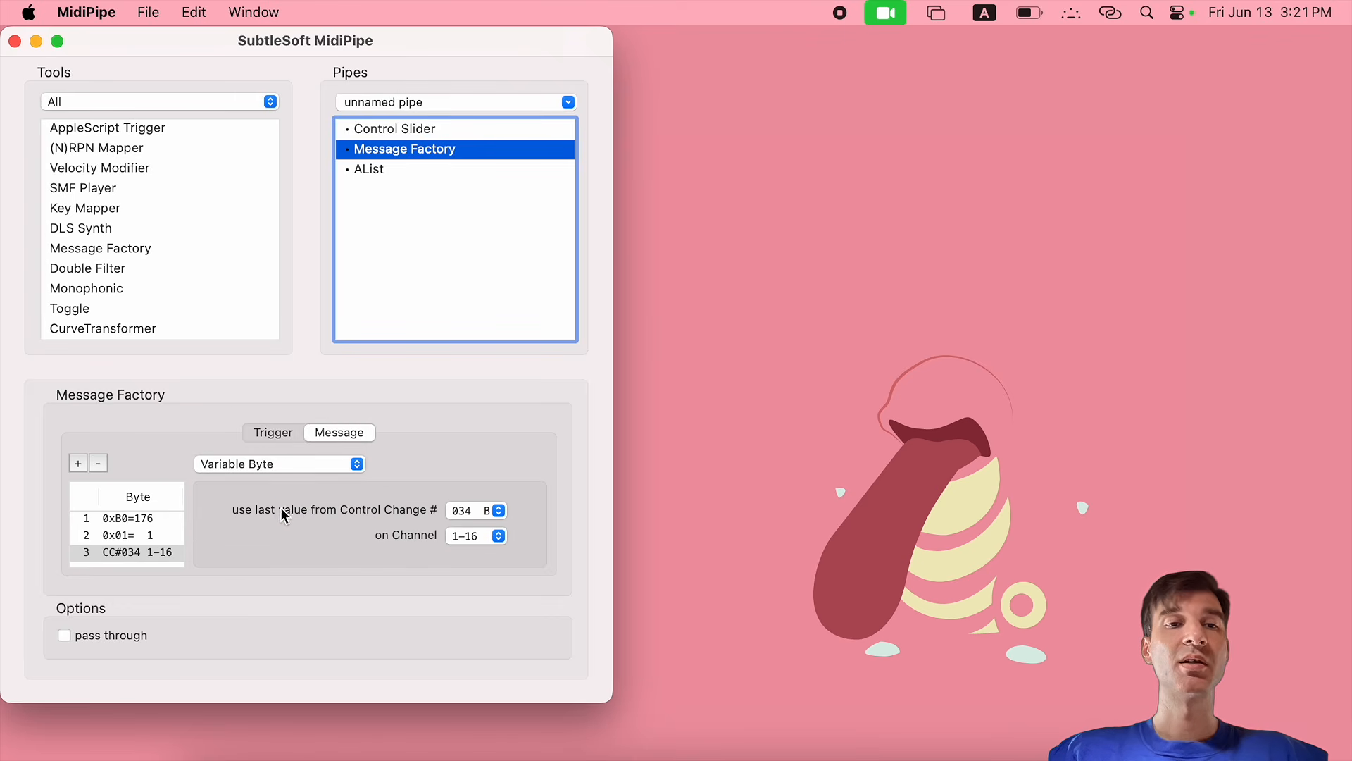
left_click(472, 510)
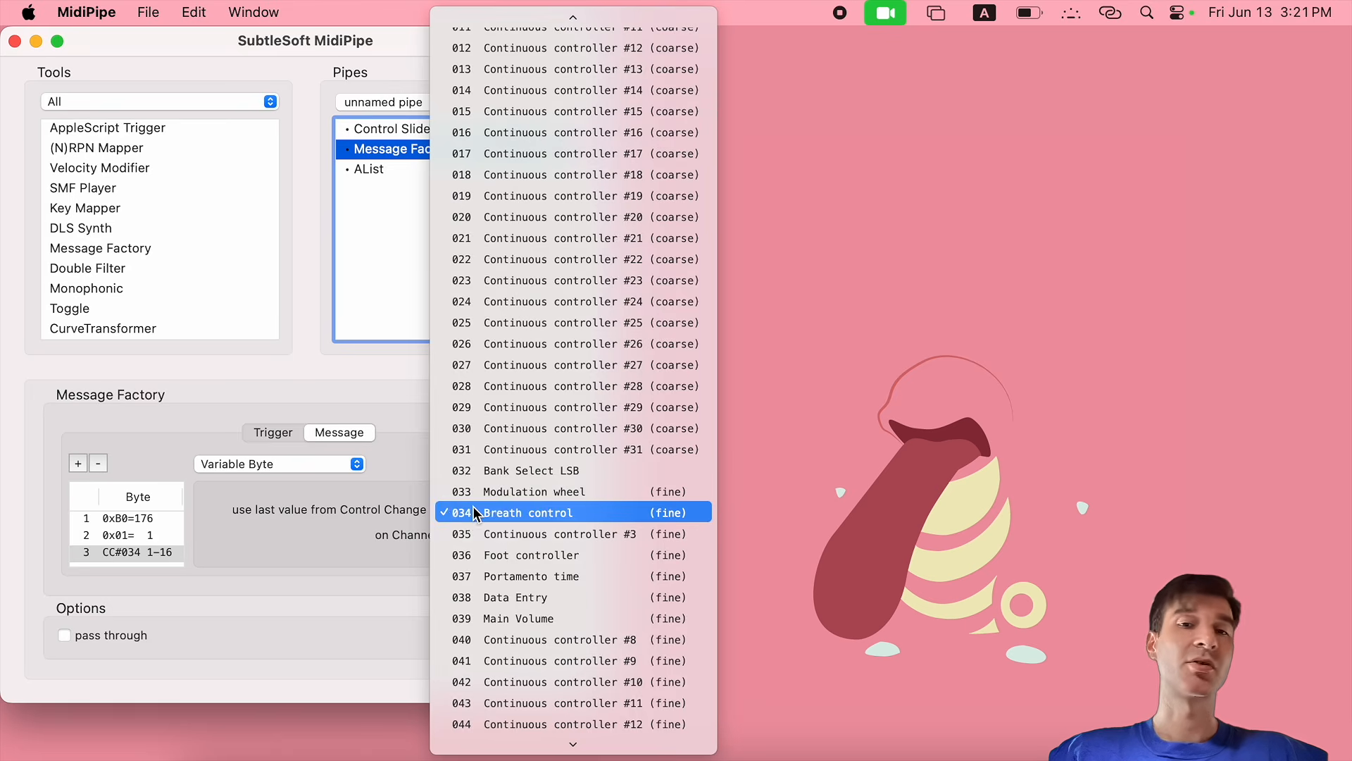
scroll(603, 282, "up", 4)
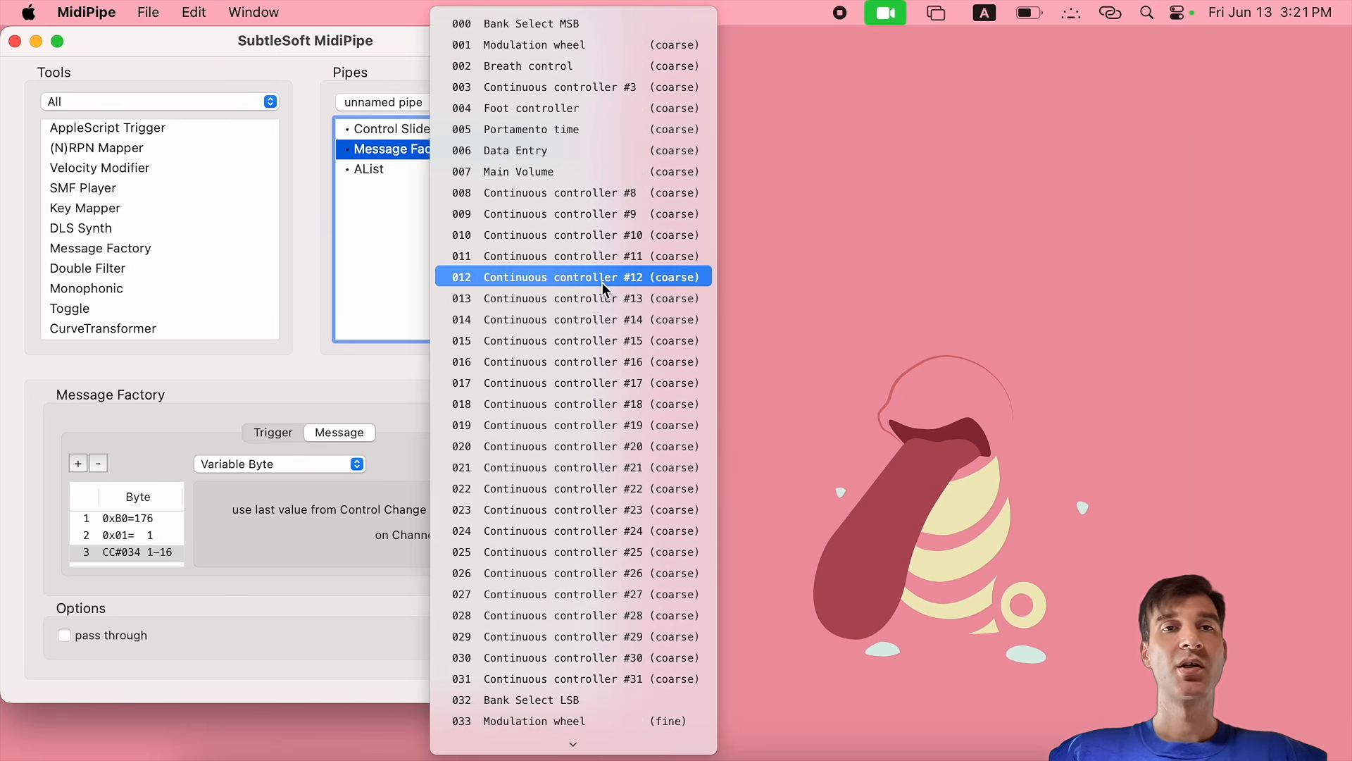
left_click(577, 24)
Review the Control Slider's controller number, the earlier messages in AList and the Message Factory's Variable Byte settings
left_click(419, 128)
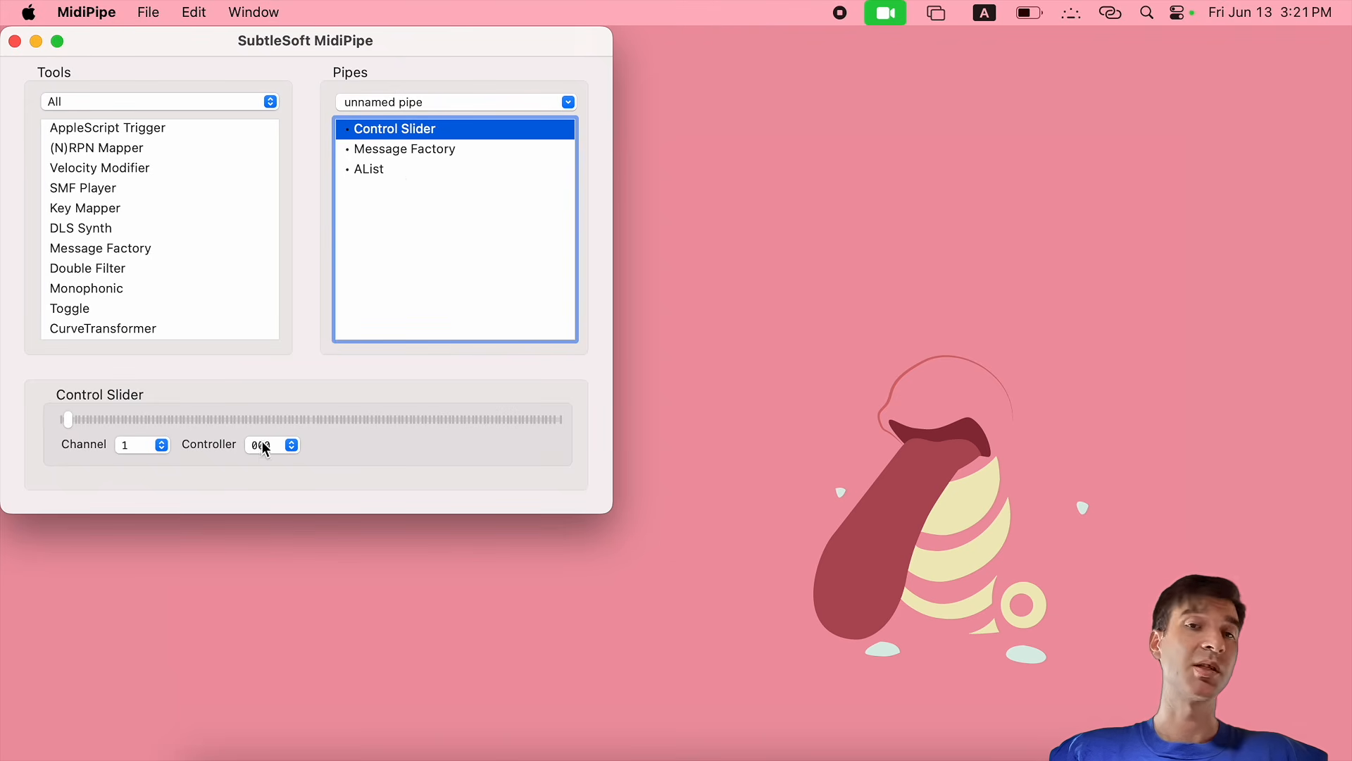
left_click(391, 170)
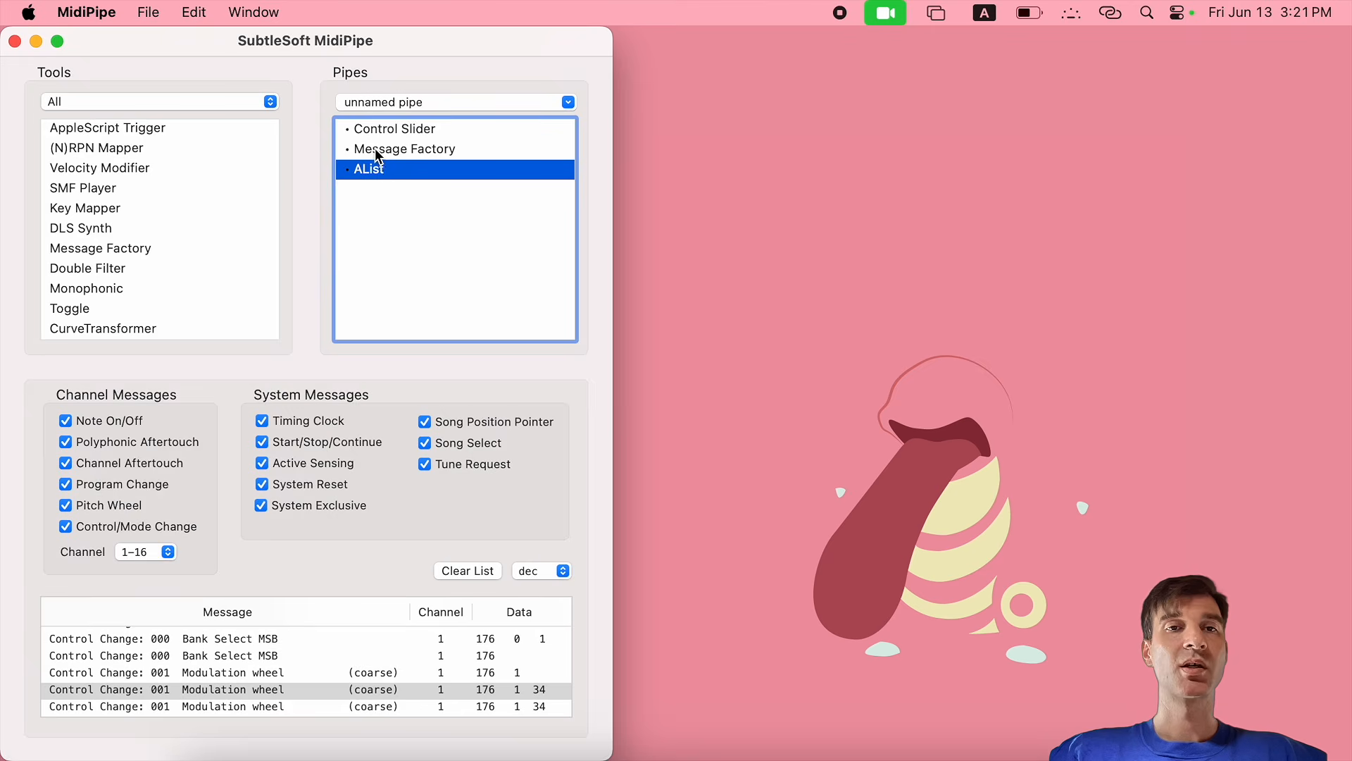
left_click(391, 149)
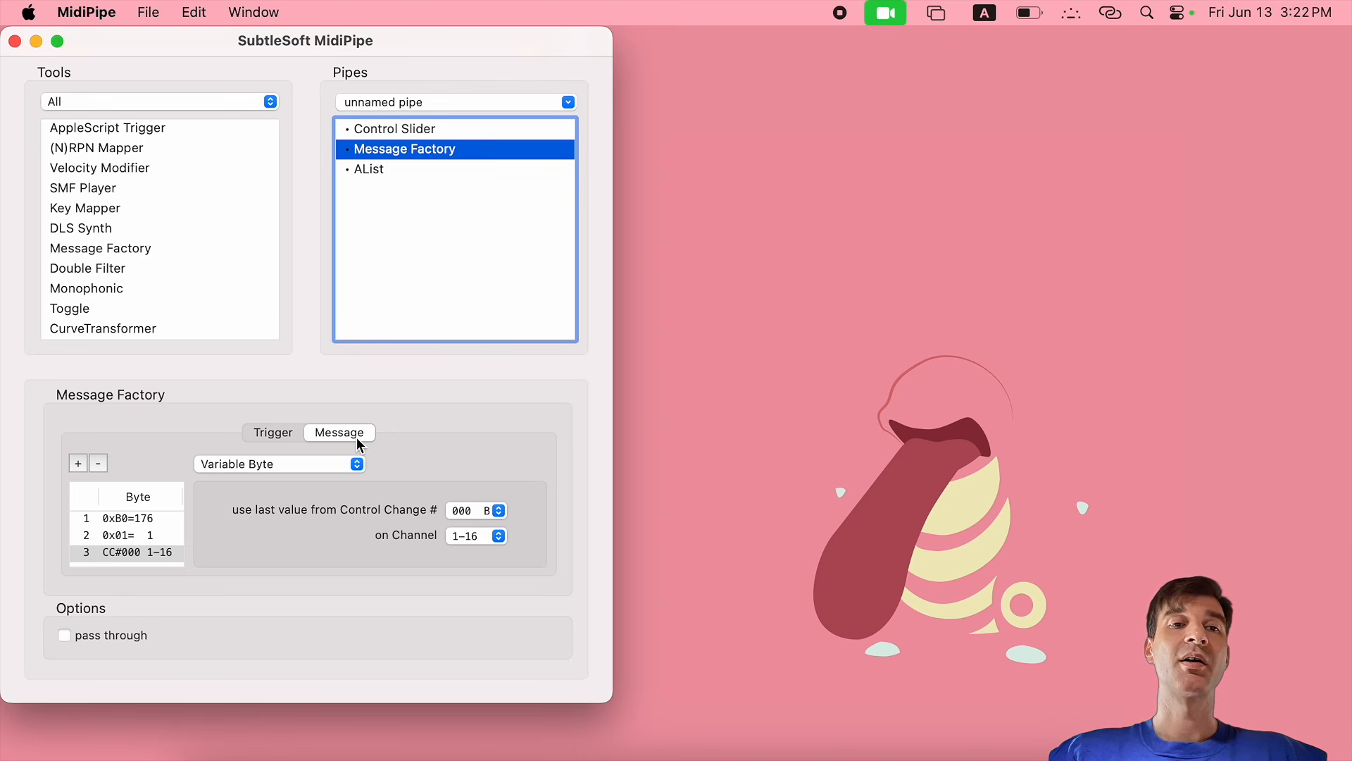
Move the Control Slider to its minimum and back up one value, and compare the last data byte of the new messages in AList
left_click(399, 130)
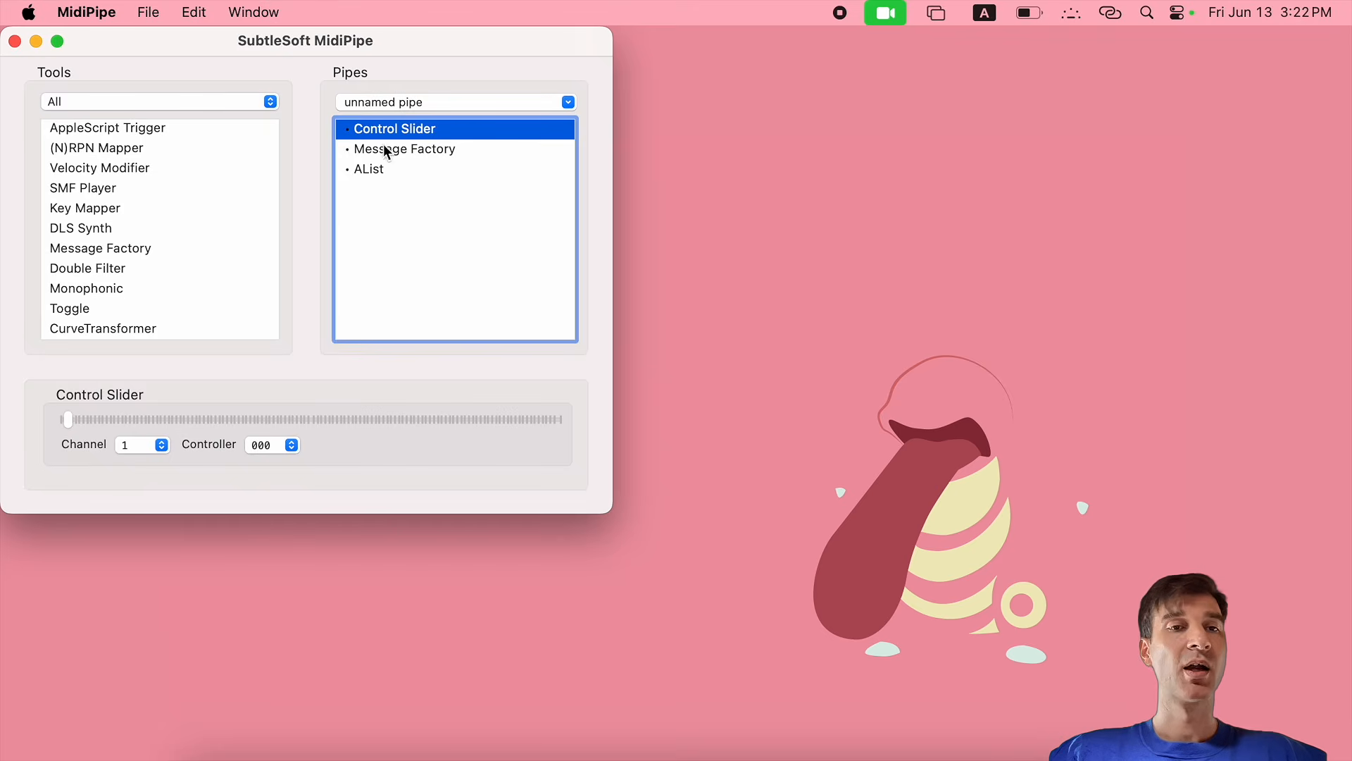
left_click(72, 419)
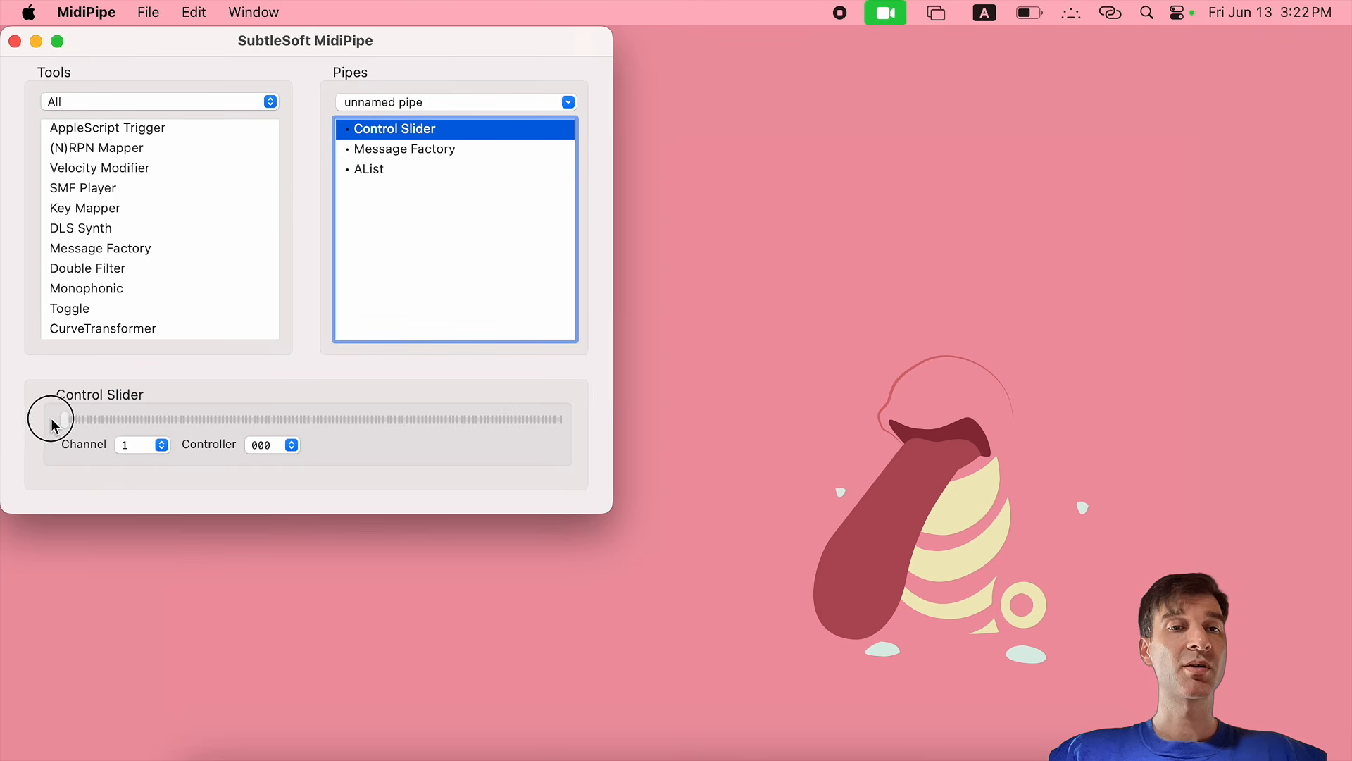
left_click(68, 421)
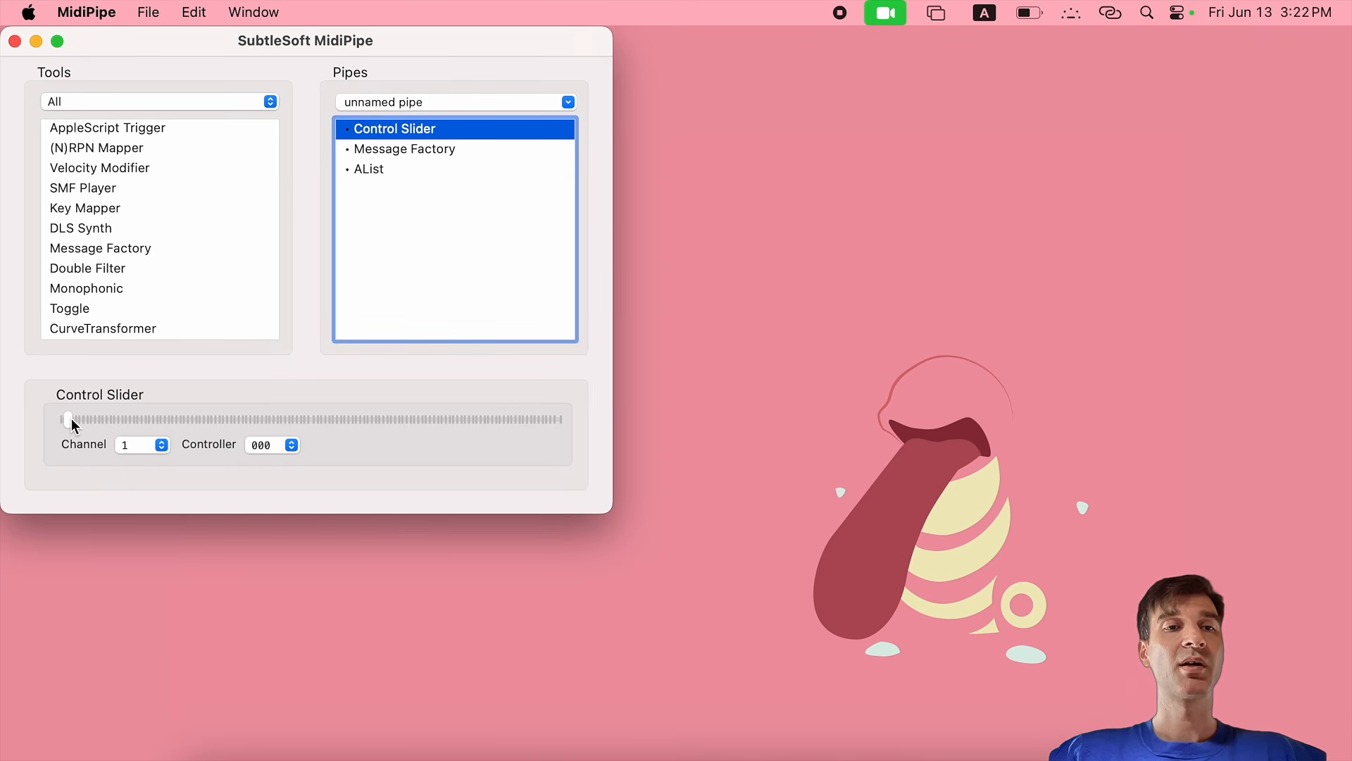
left_click(366, 169)
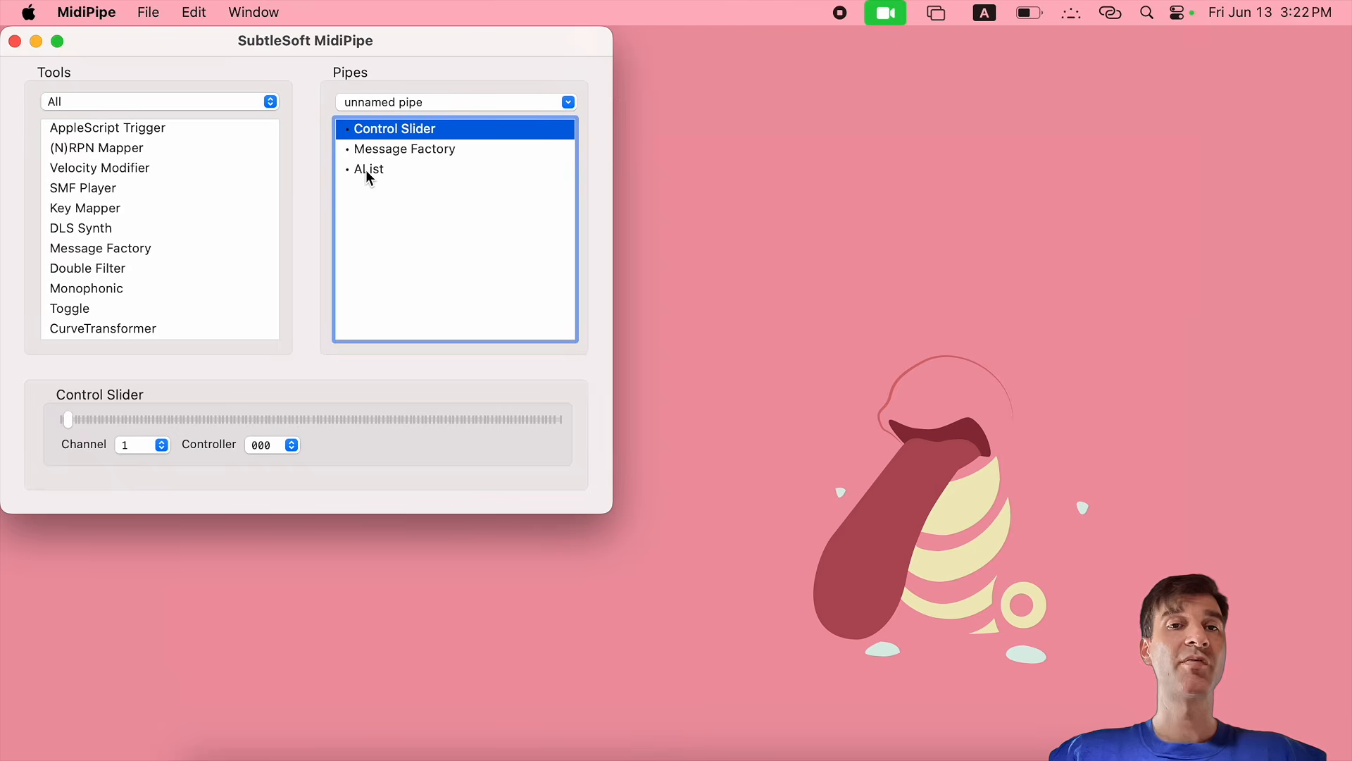
left_click(550, 690)
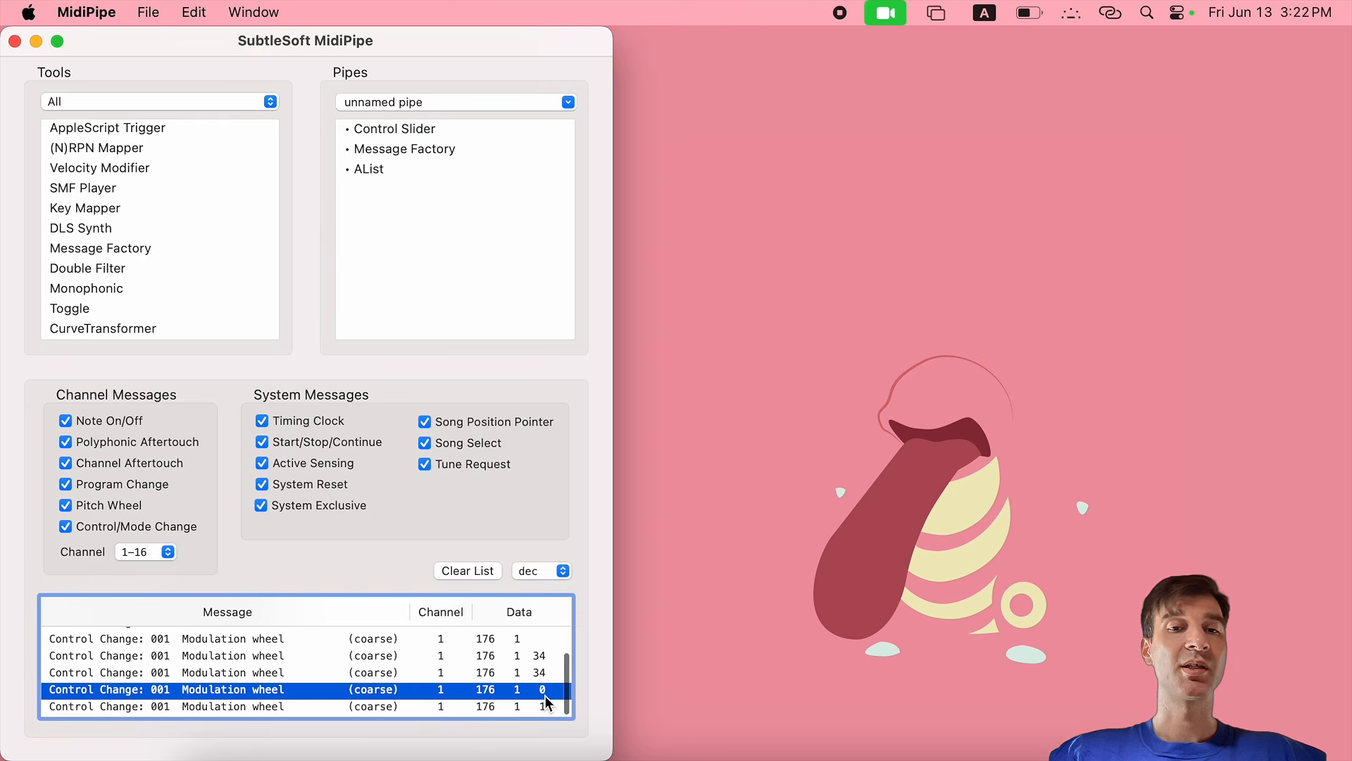
left_click(546, 706)
left_click(544, 689)
left_click(543, 707)
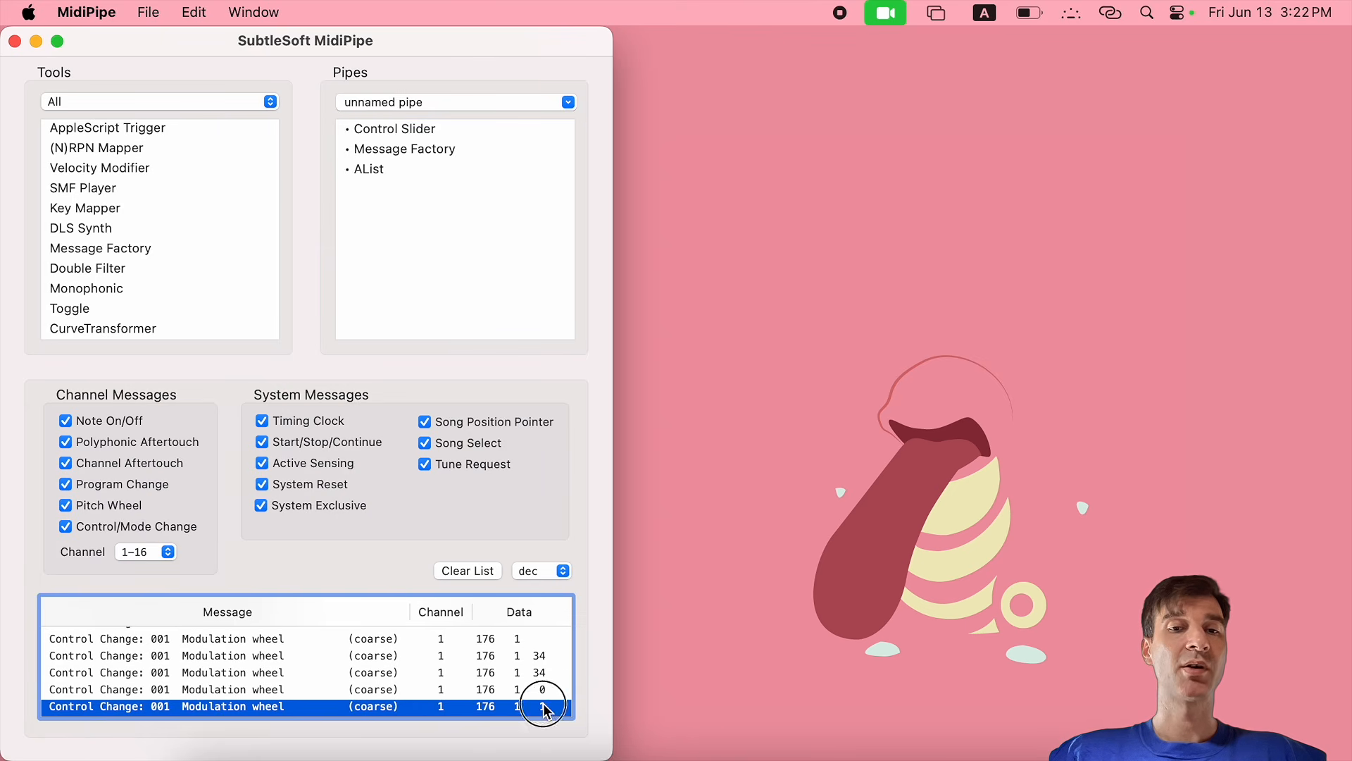
left_click(404, 149)
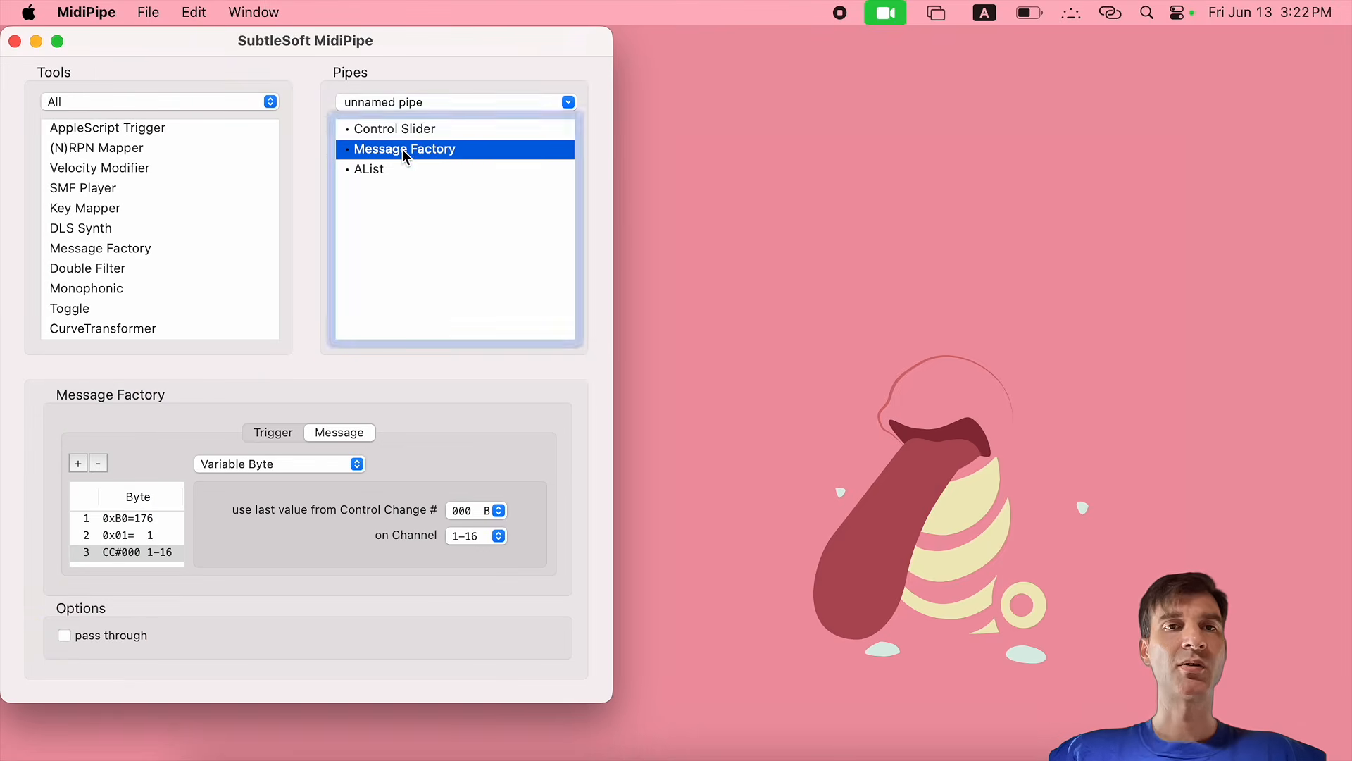
left_click(467, 536)
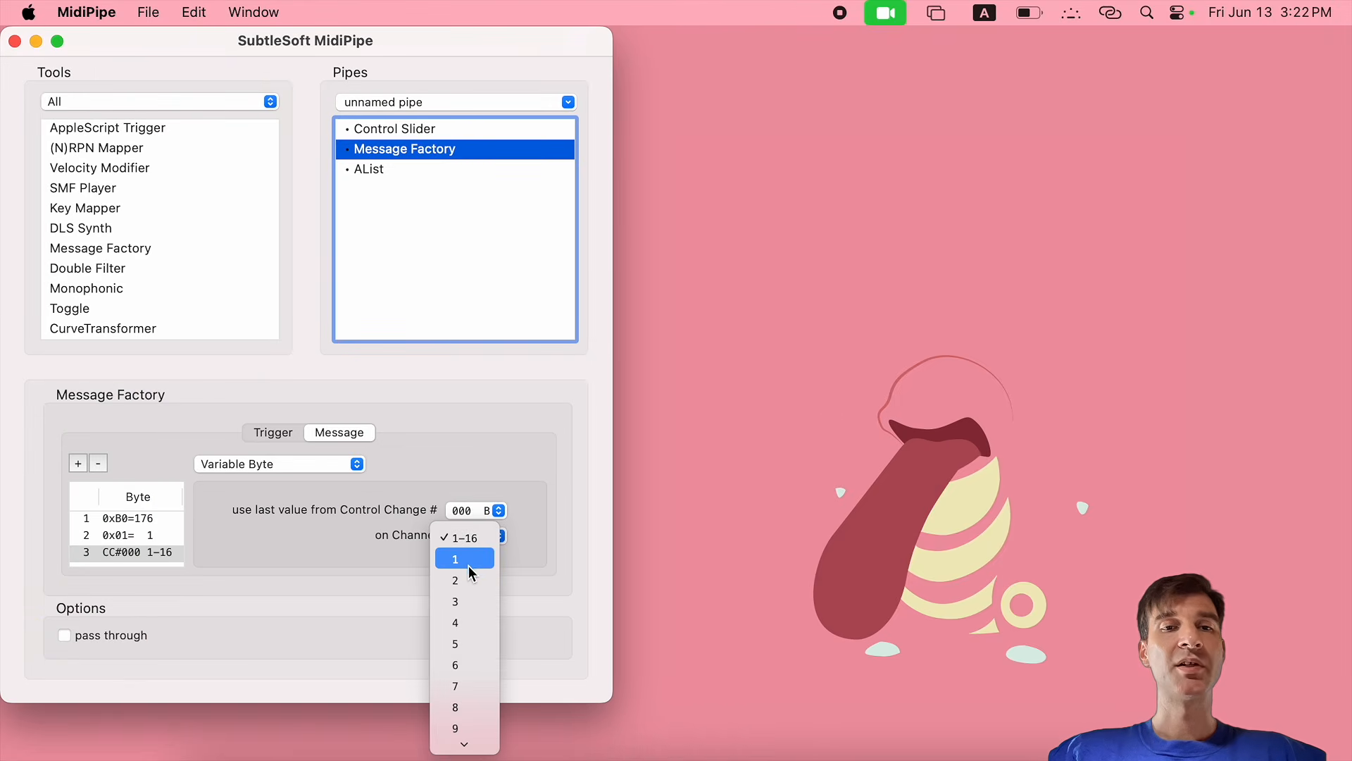
left_click(472, 594)
Trigger two more messages with the Control Slider near its minimum and check their last data byte in AList with the changed source channel
key("Up")
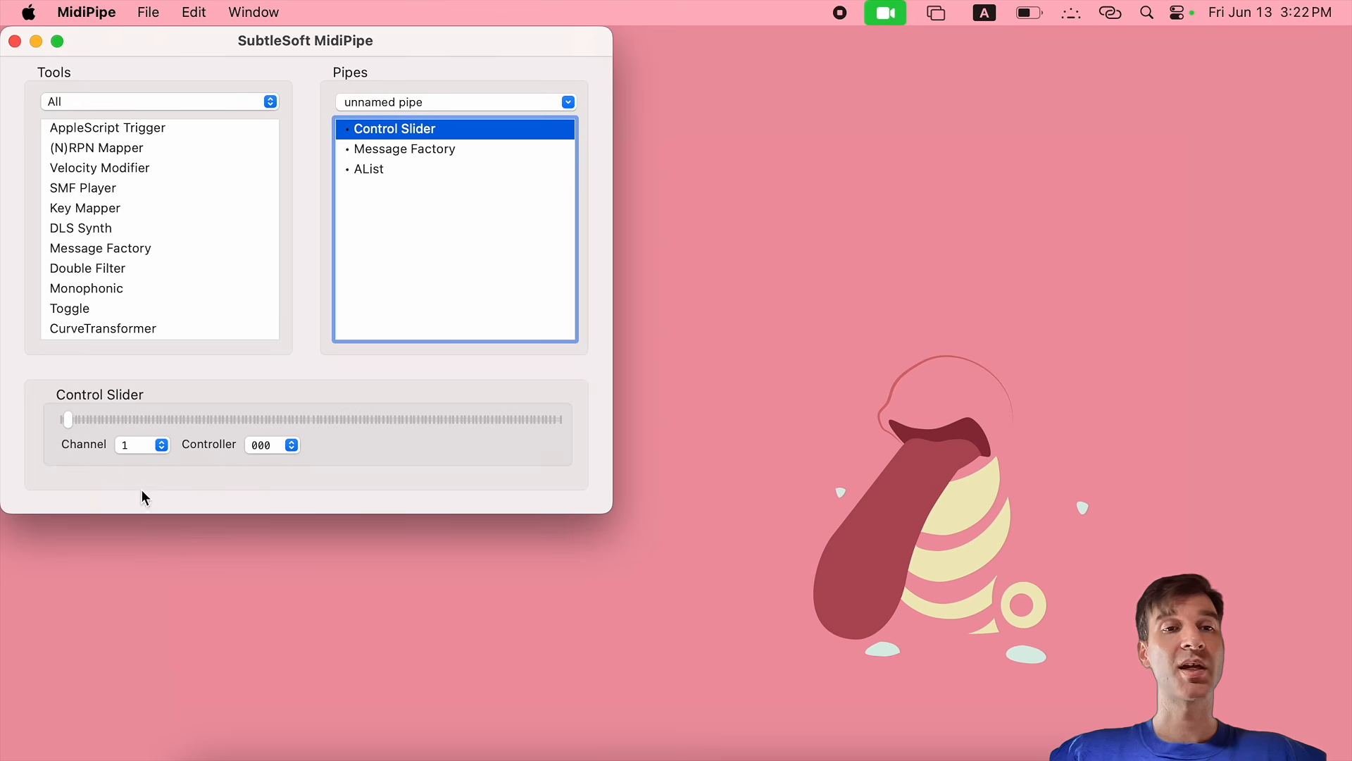
mouse_move(68, 421)
left_mouse_down()
mouse_move(52, 421)
mouse_move(74, 422)
left_mouse_up()
left_click(372, 172)
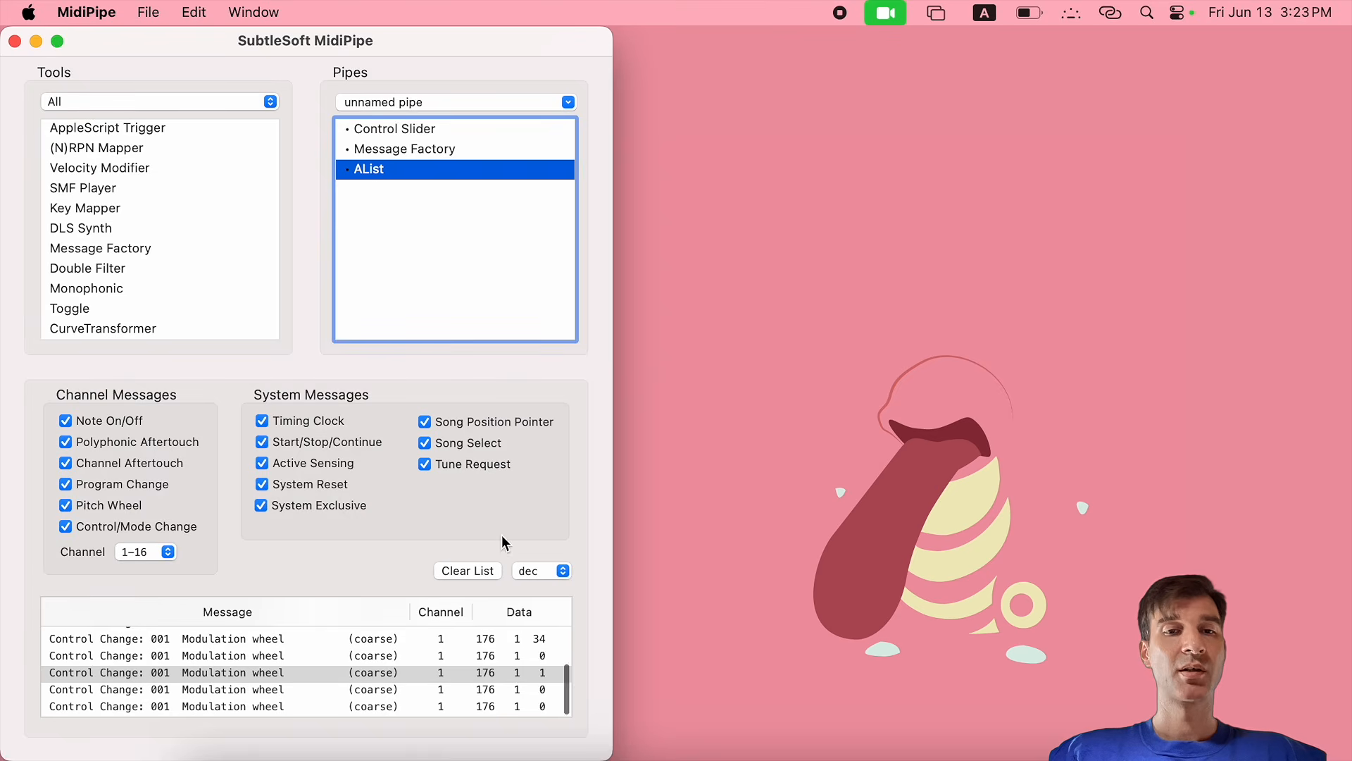
left_click(524, 686)
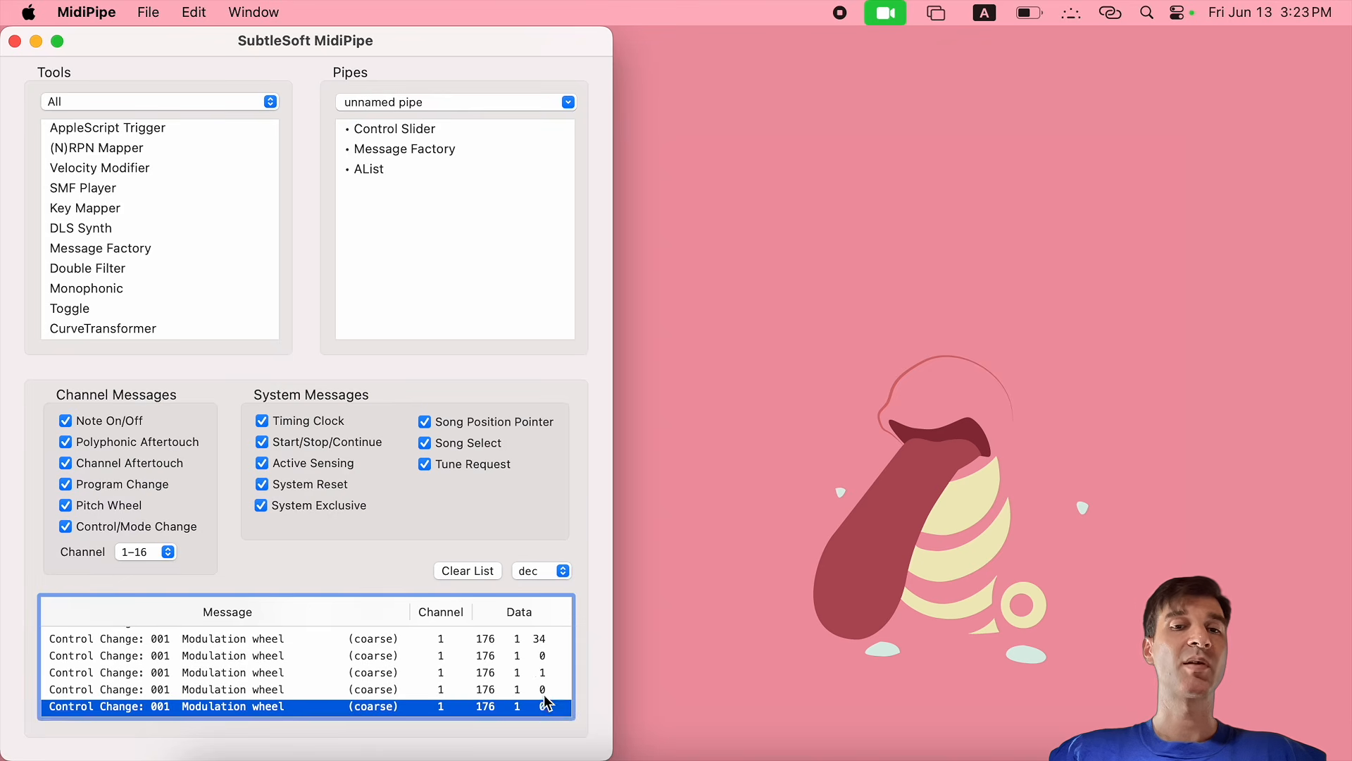
left_click(545, 695)
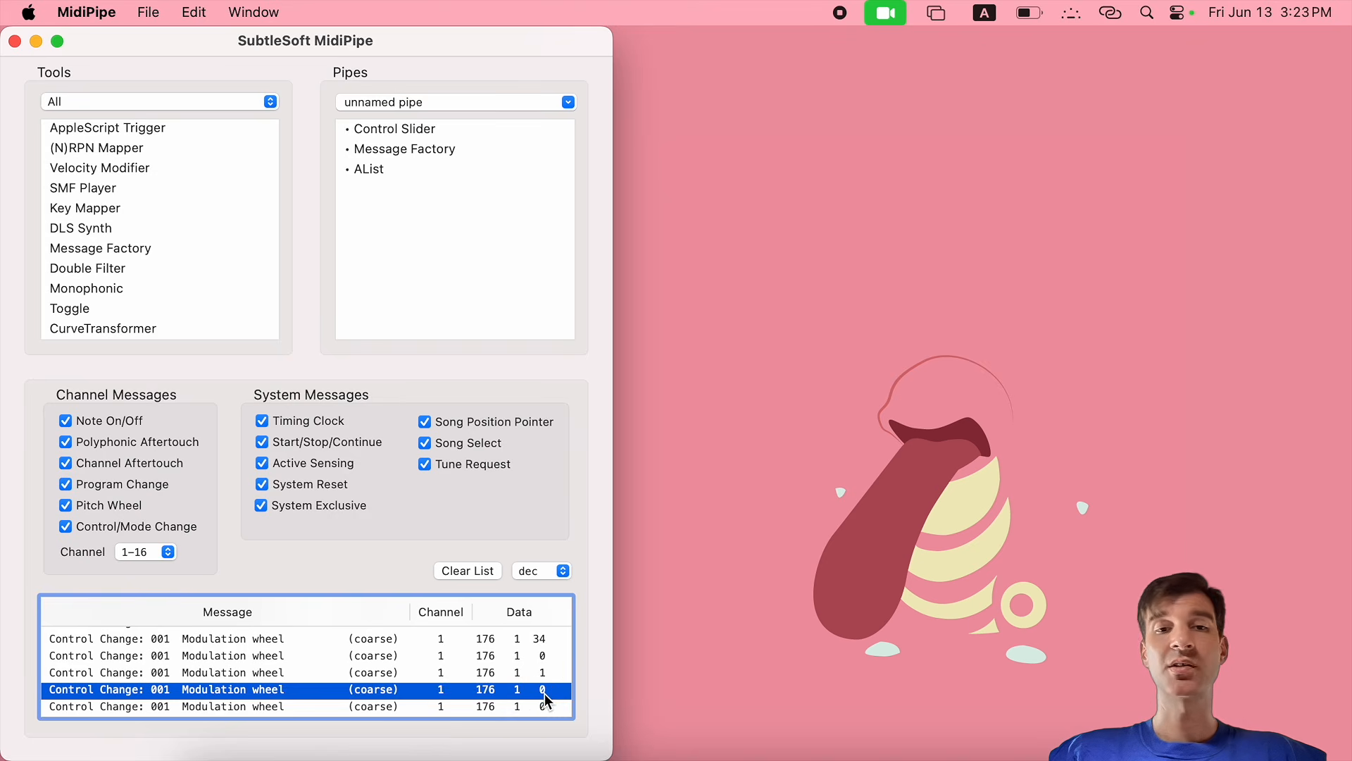
left_click(373, 169)
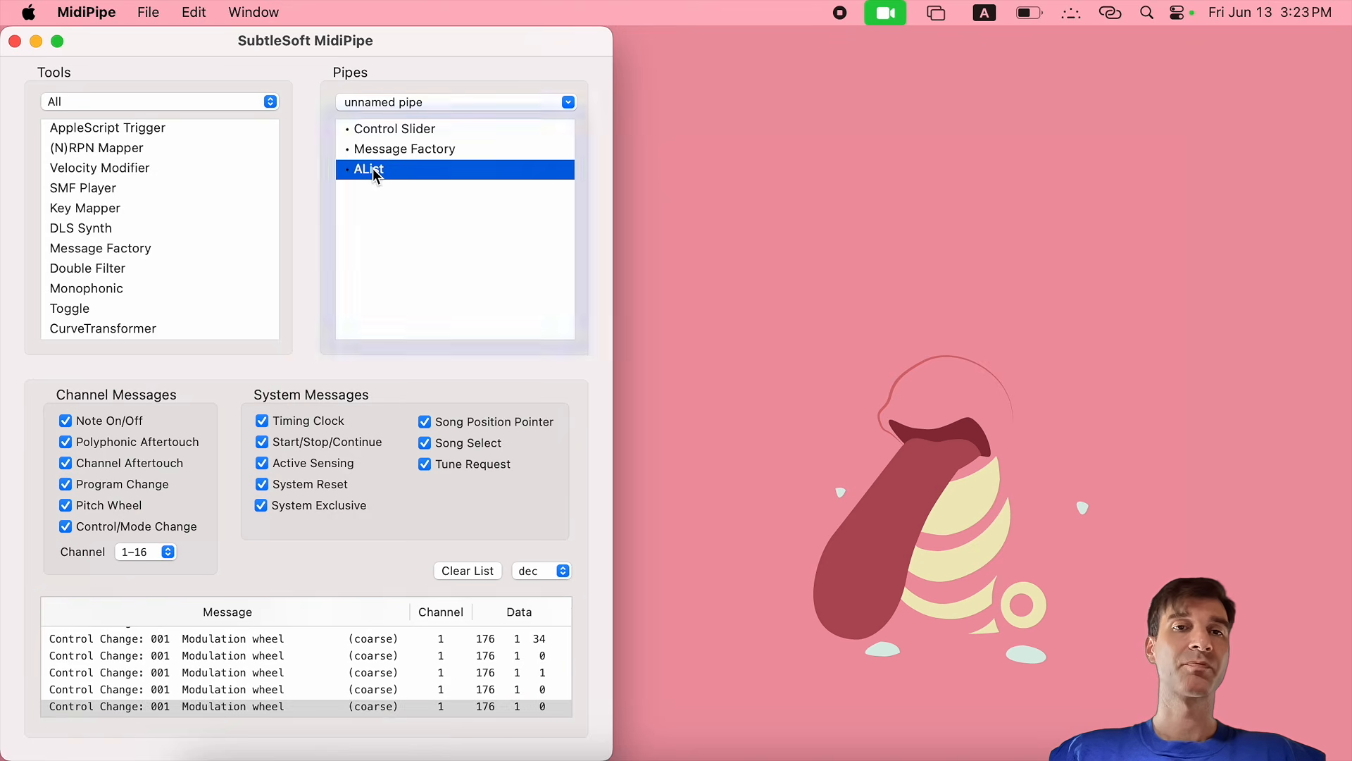
Set the Message Factory's Variable Byte source back to channels 1–16
left_click(406, 152)
left_click(475, 543)
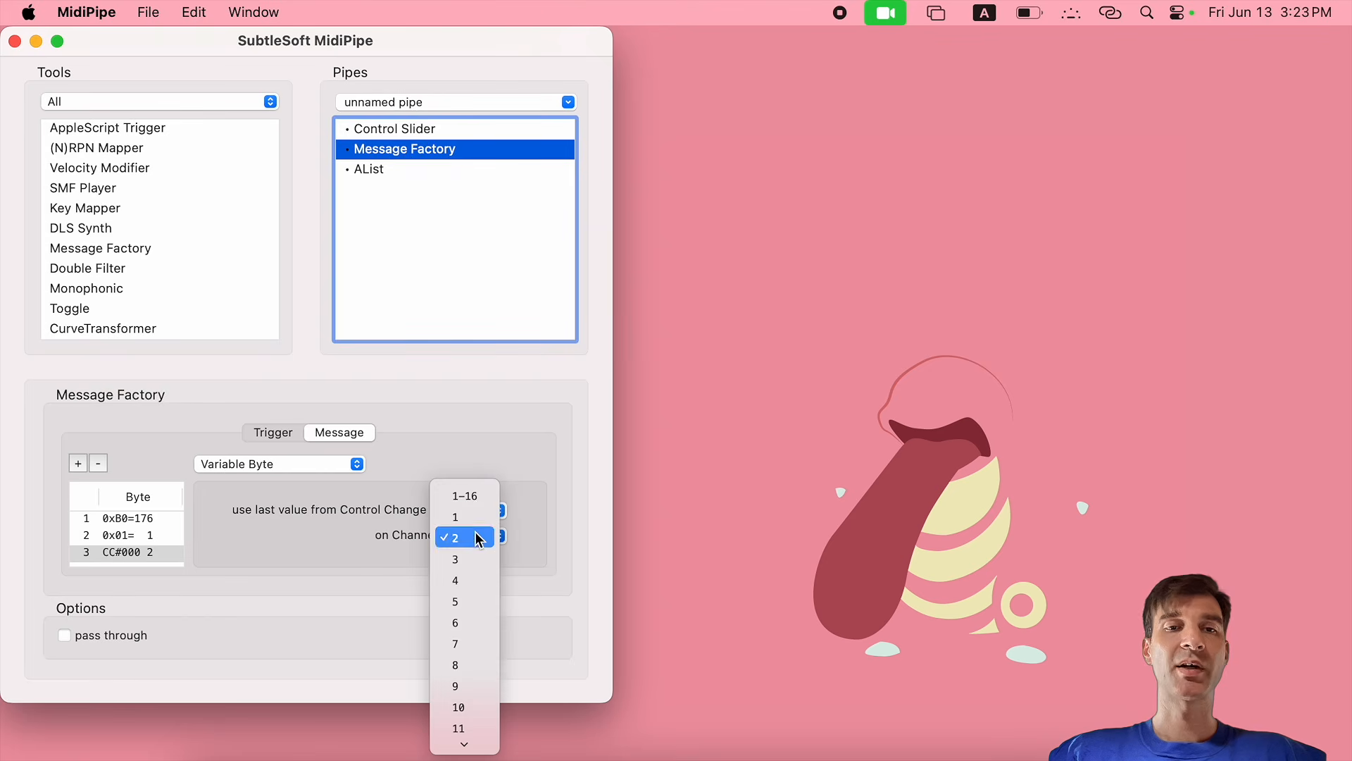
left_click(475, 500)
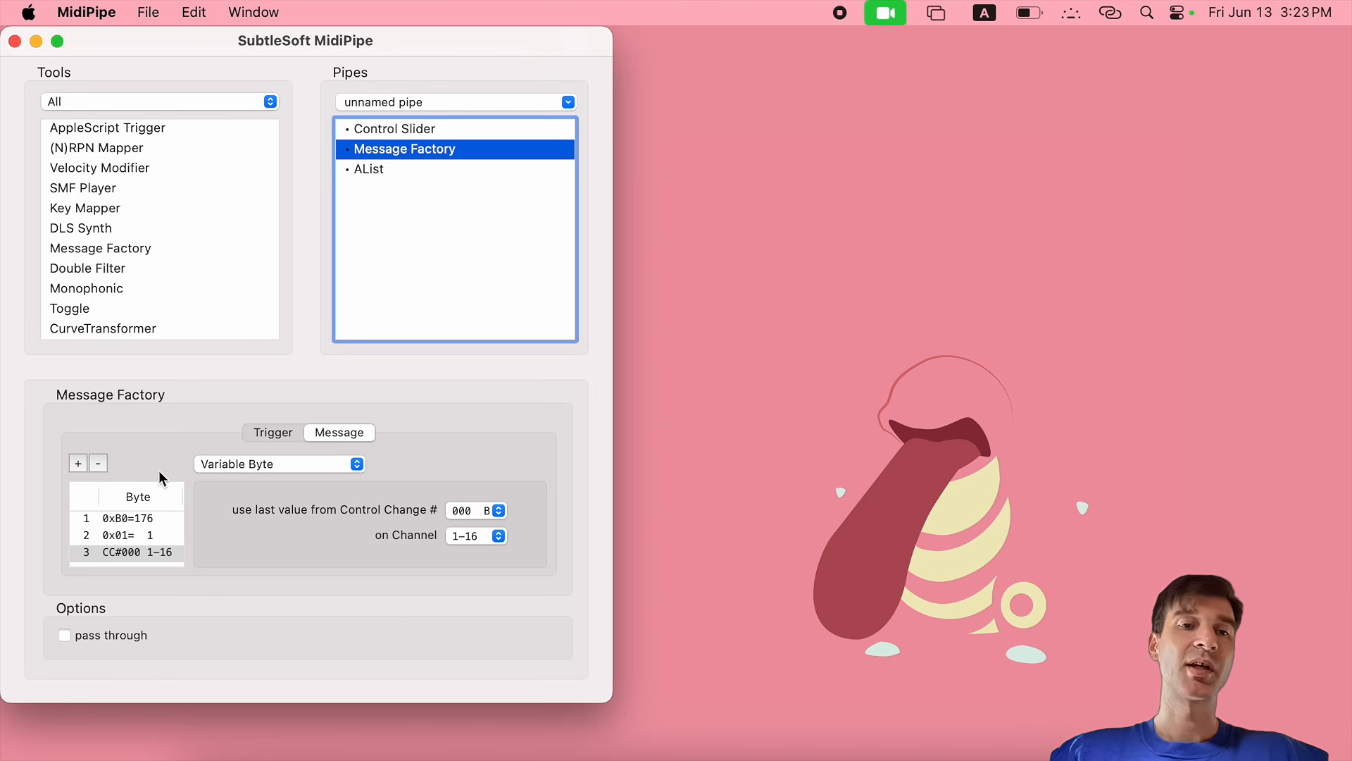
Change the third message byte to a Trigger Message Byte using byte 1 of the trigger message, and look at the existing messages in AList
left_click(216, 466)
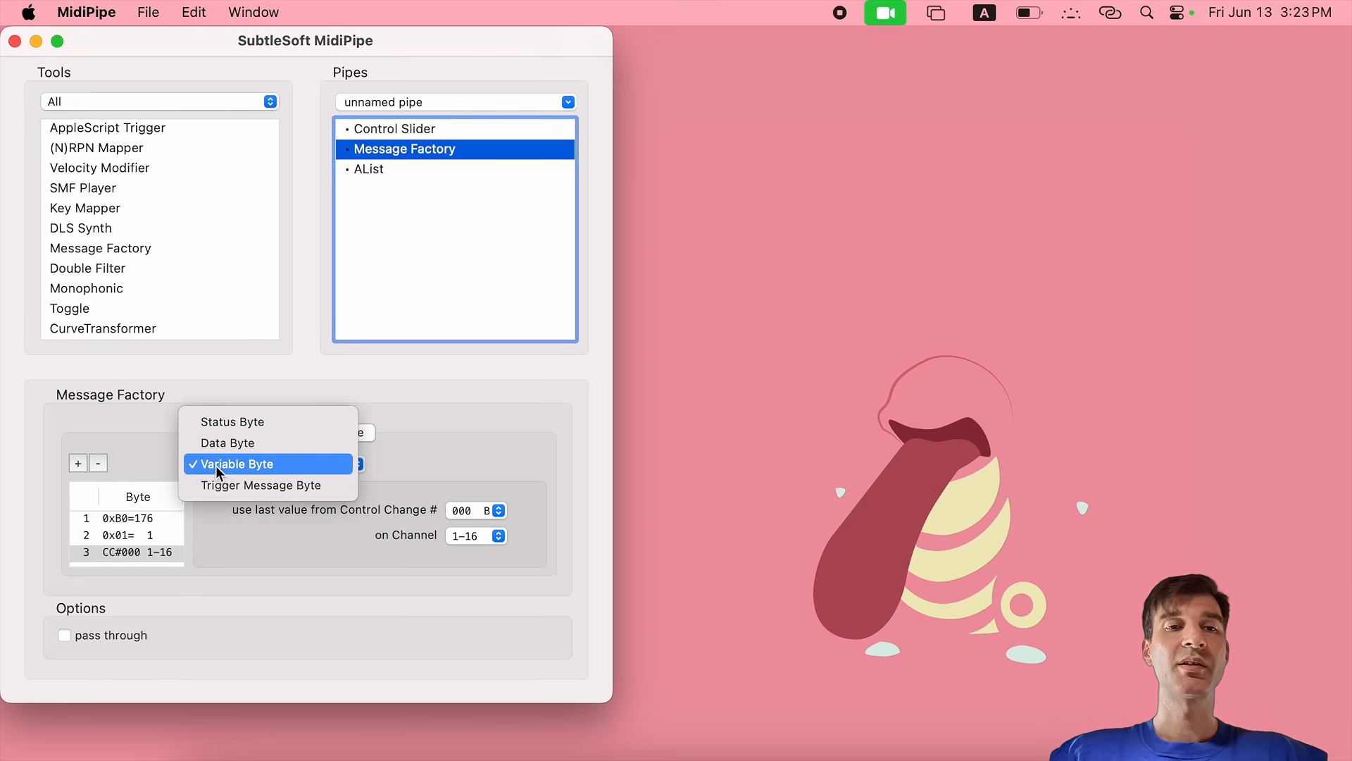
left_click(286, 491)
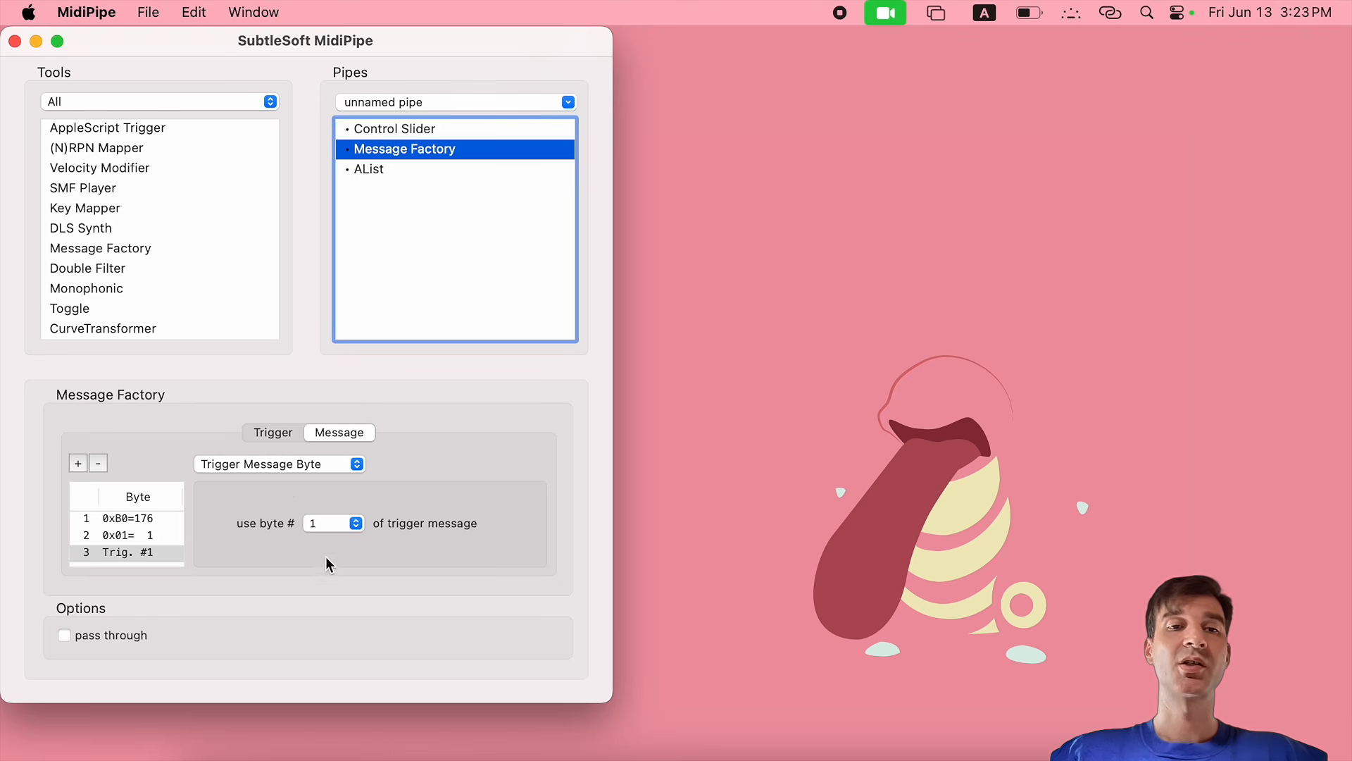
left_click(318, 534)
left_click(317, 531)
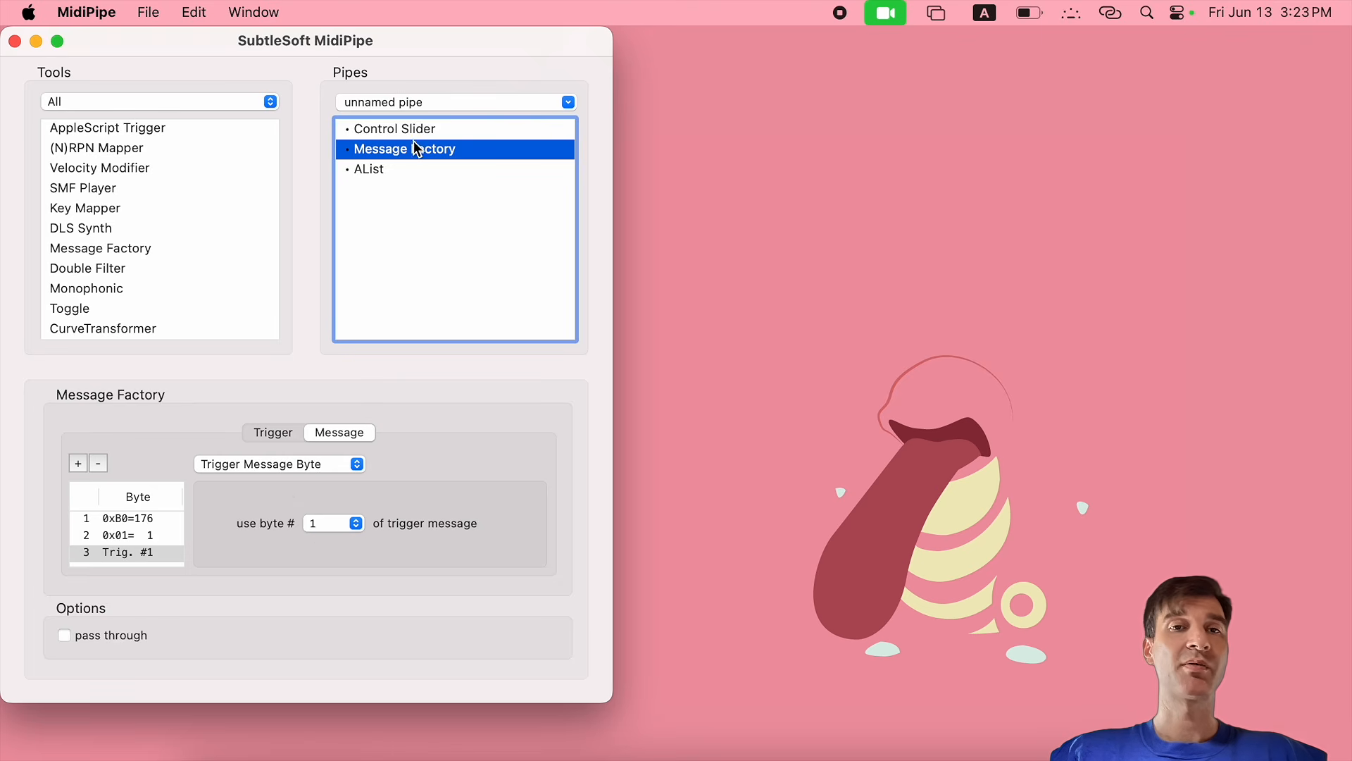
left_click(366, 173)
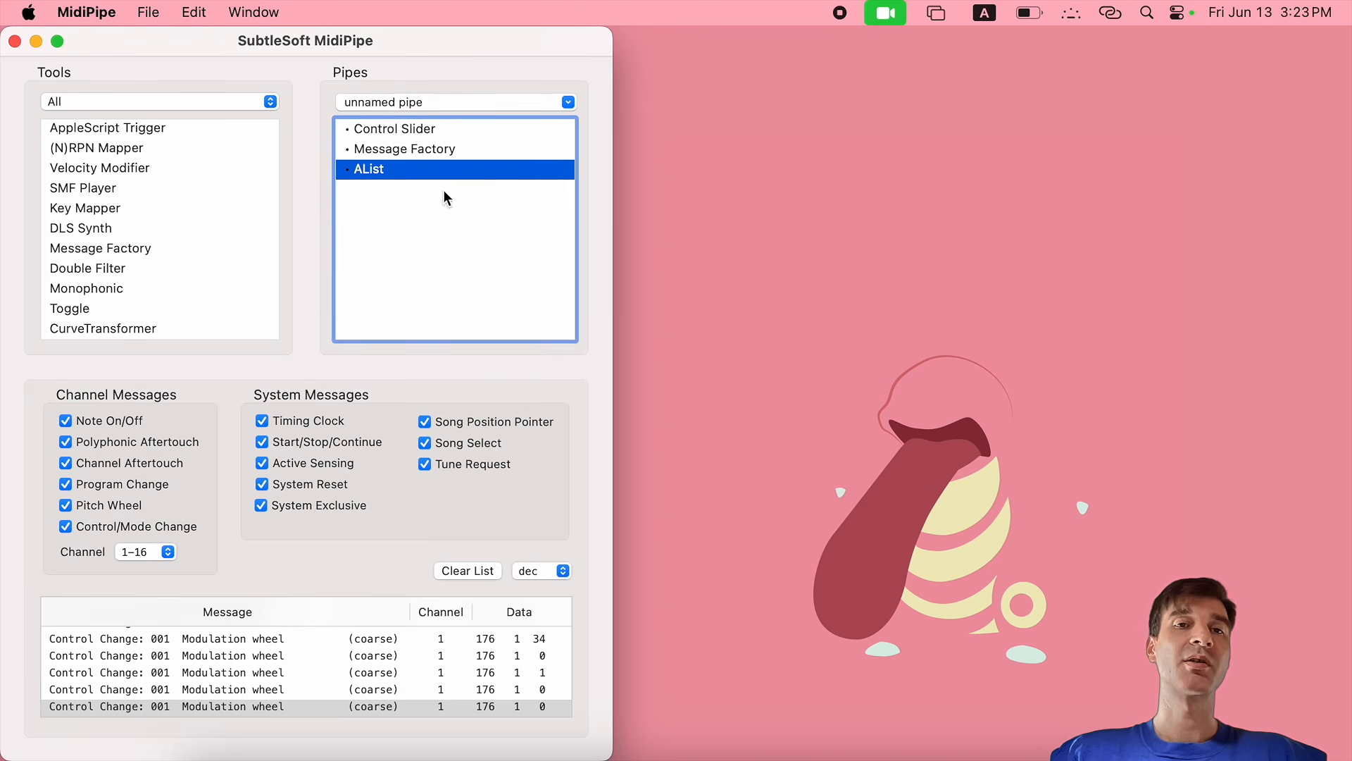
Remove the second and third bytes from the Message Factory's message and enable pass through
left_click(424, 150)
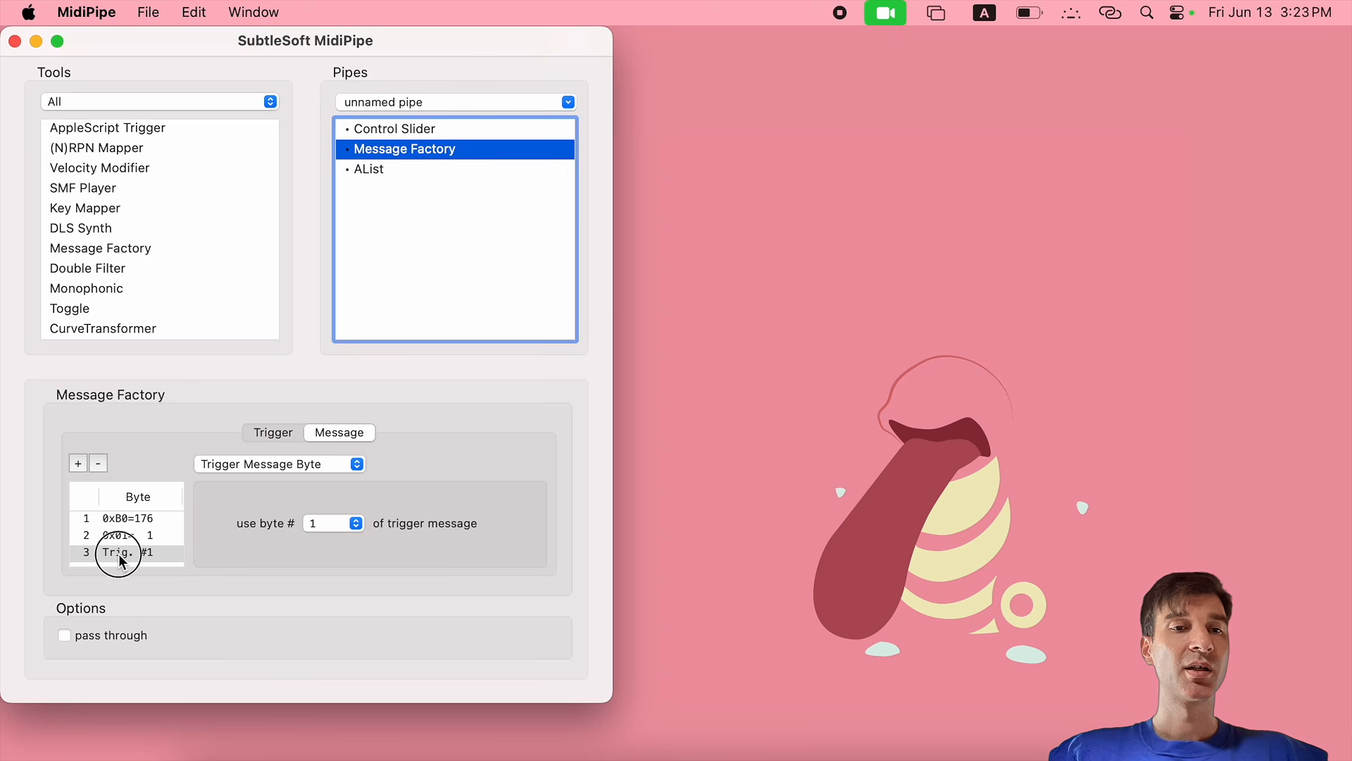
left_click(98, 465)
left_click(99, 465)
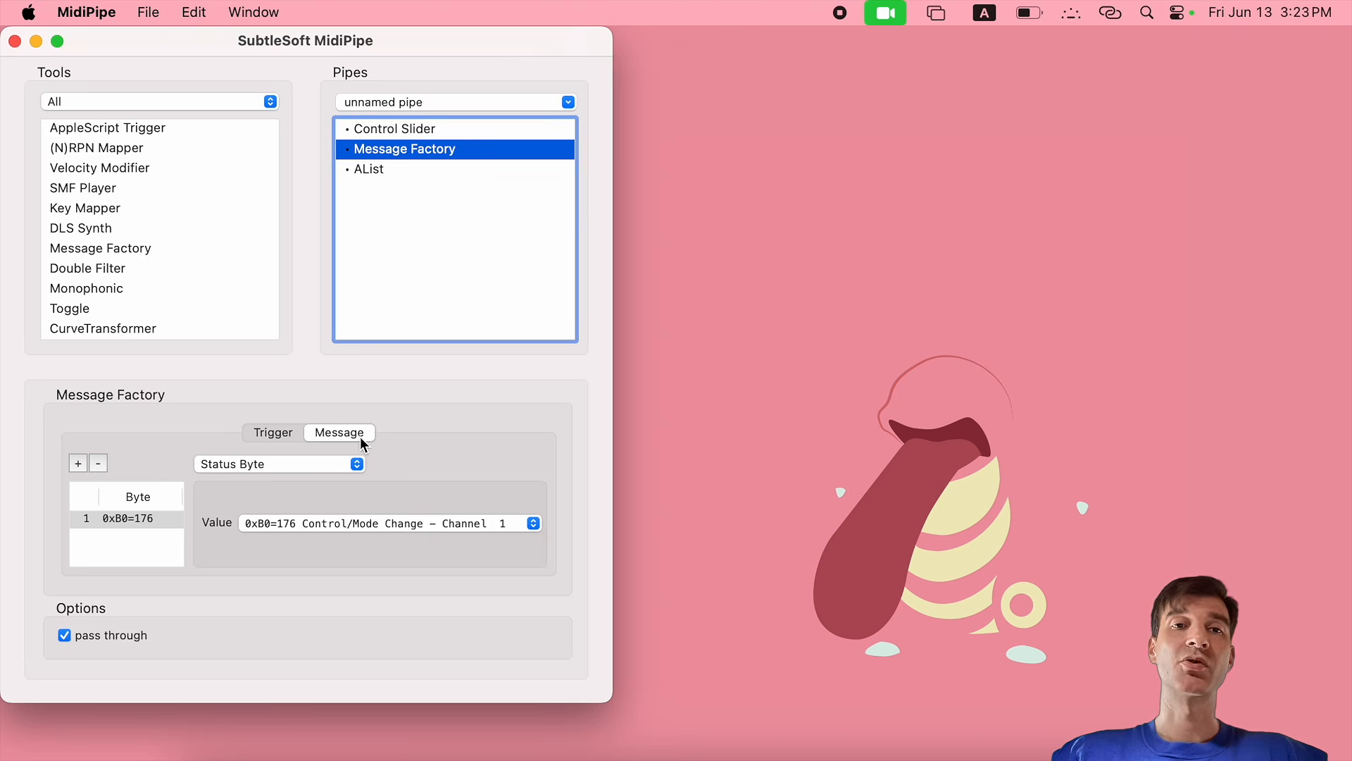
Clear the AList messages and move the Control Slider to its minimum to compare the factory-made message with the passed-through trigger message
left_click(380, 165)
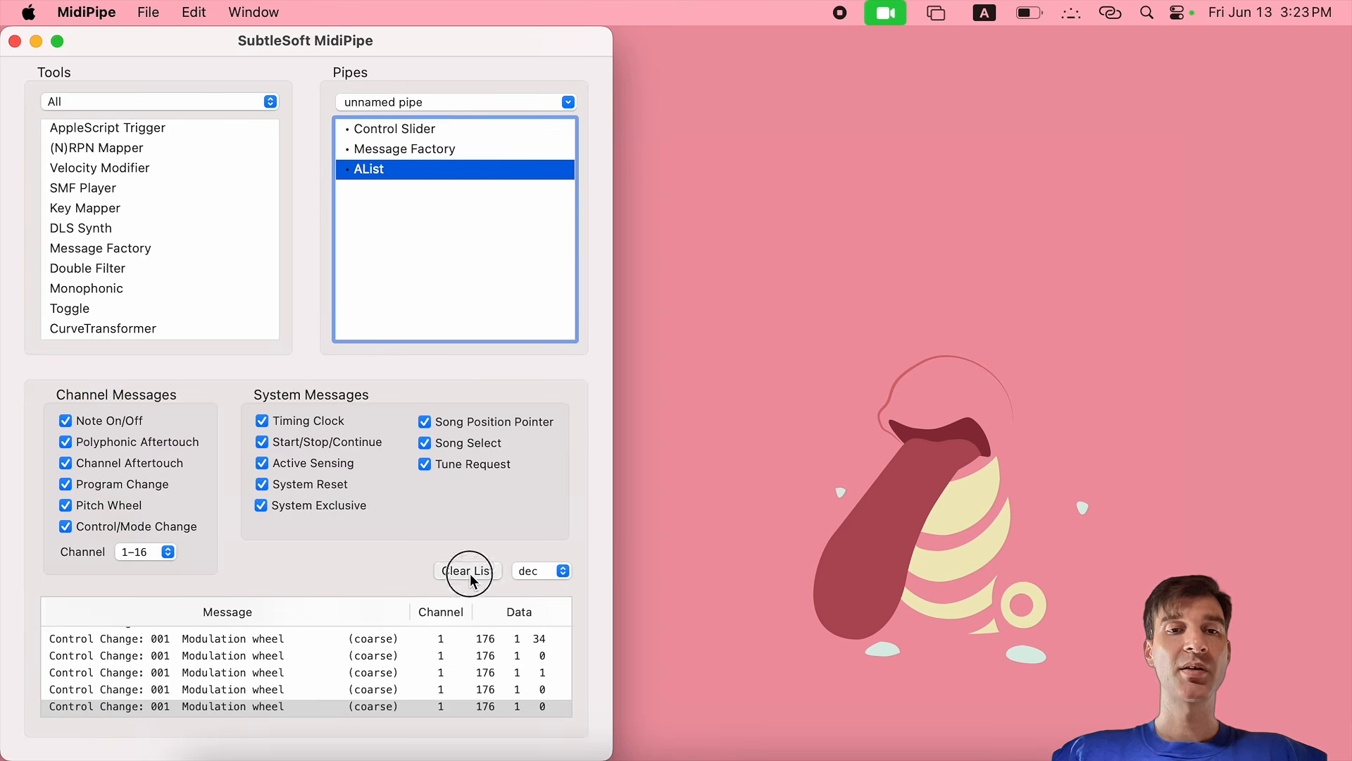
left_click(470, 576)
left_click(379, 130)
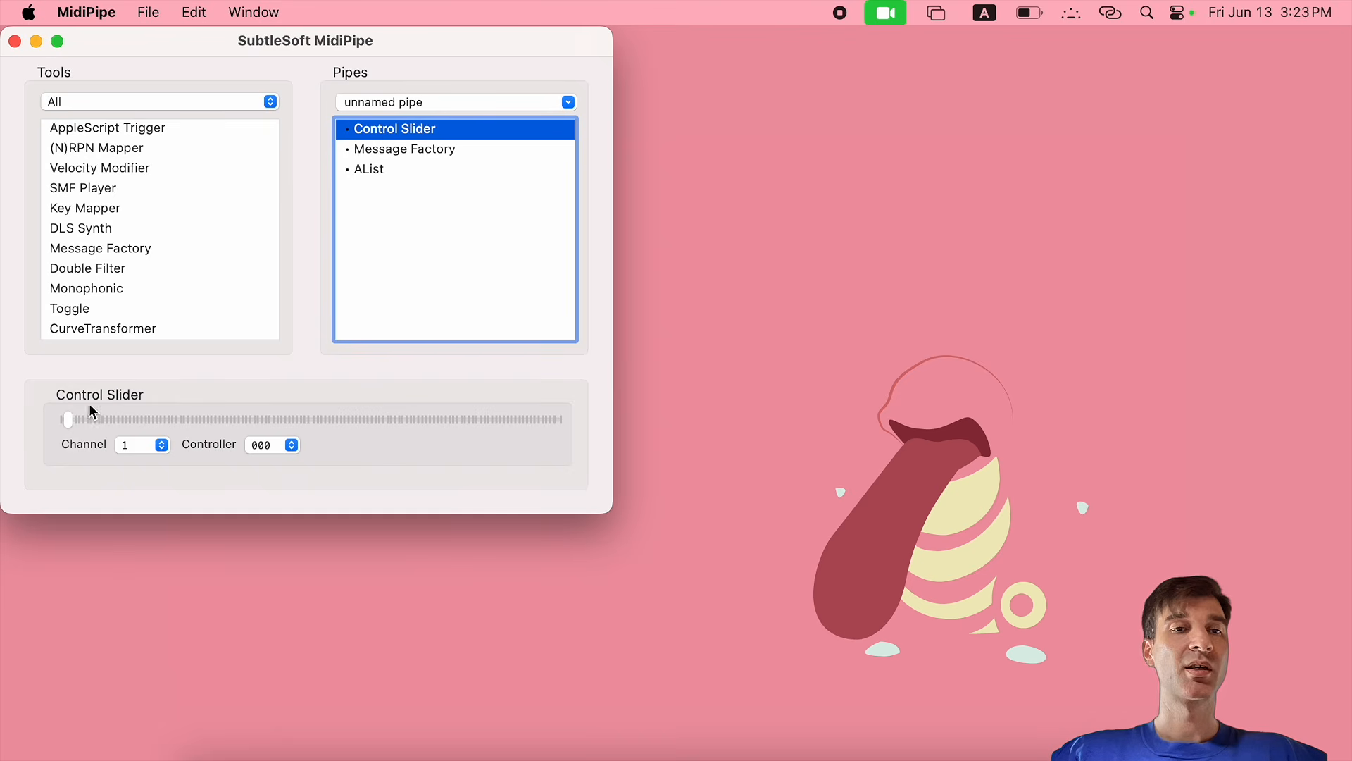
left_click(52, 420)
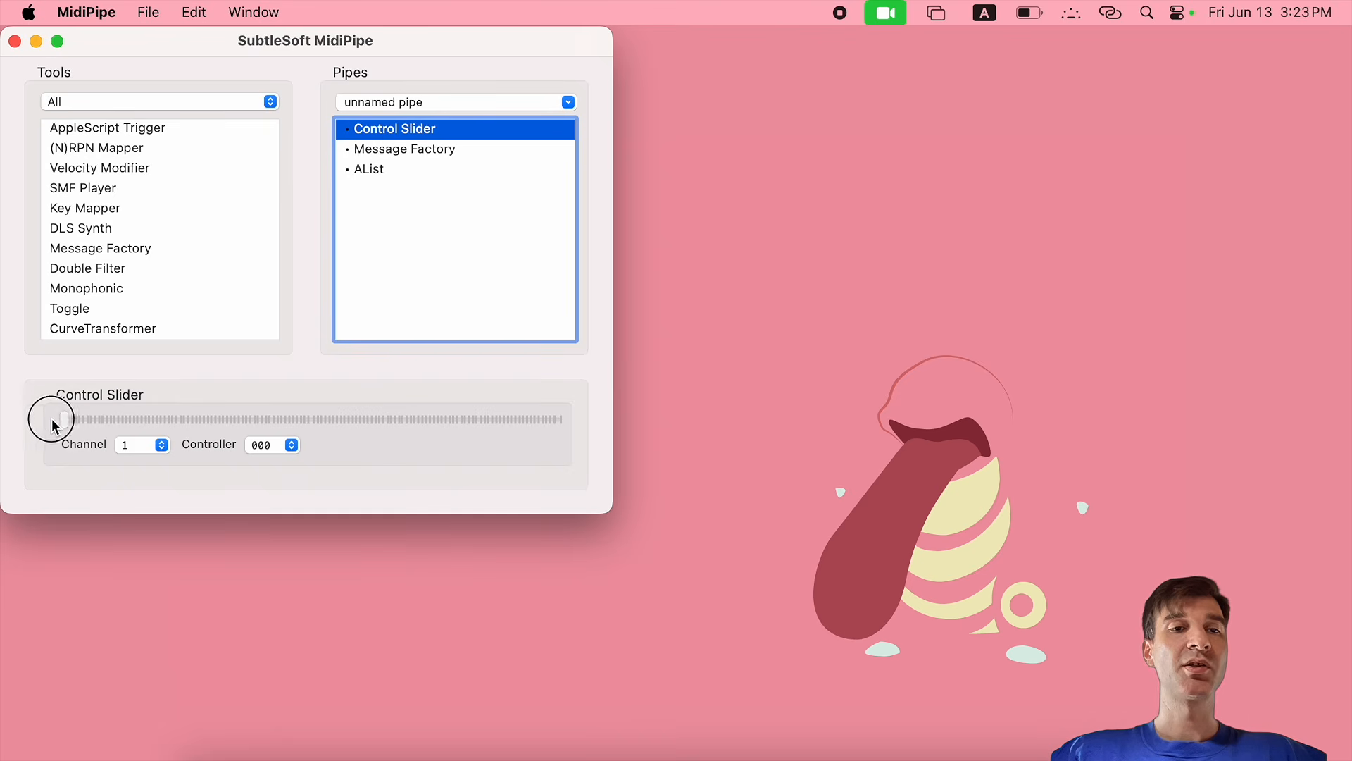
left_click(371, 172)
left_click(220, 650)
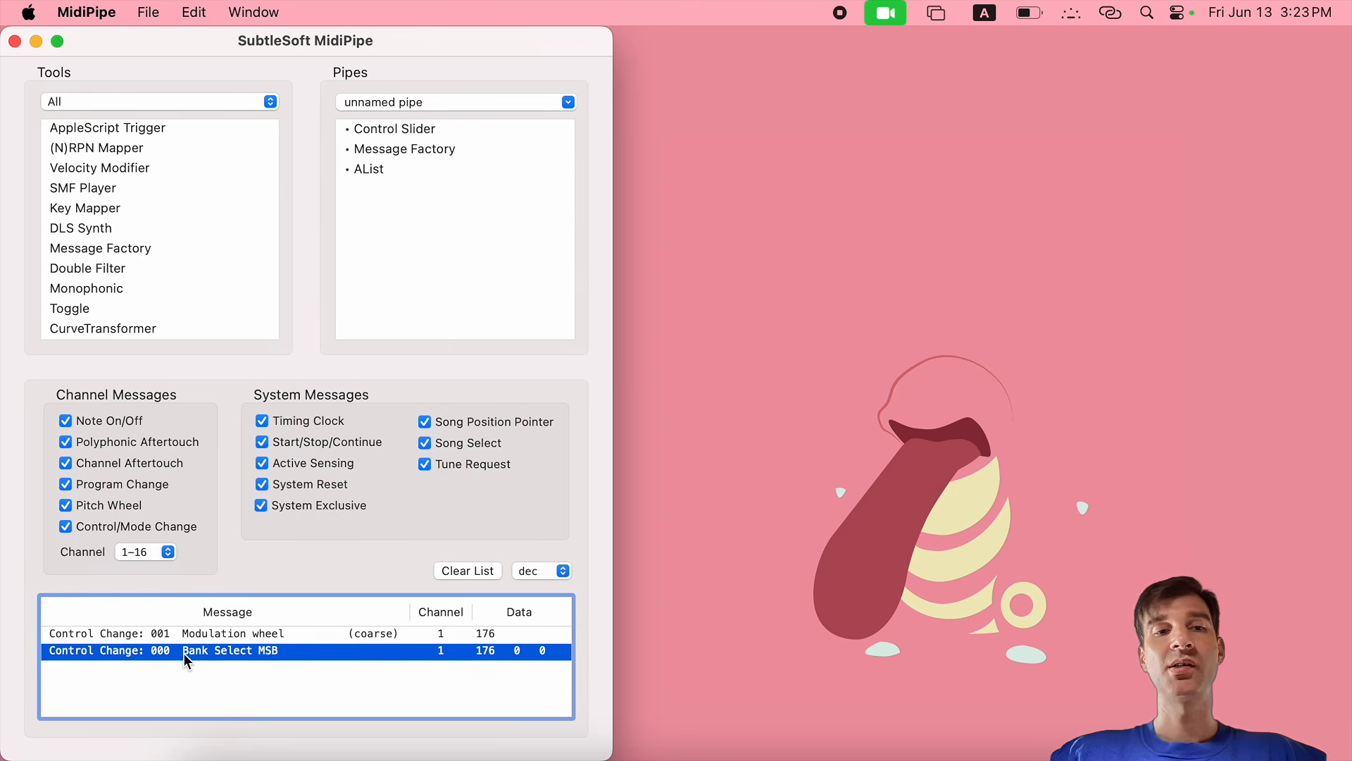
left_click(243, 635)
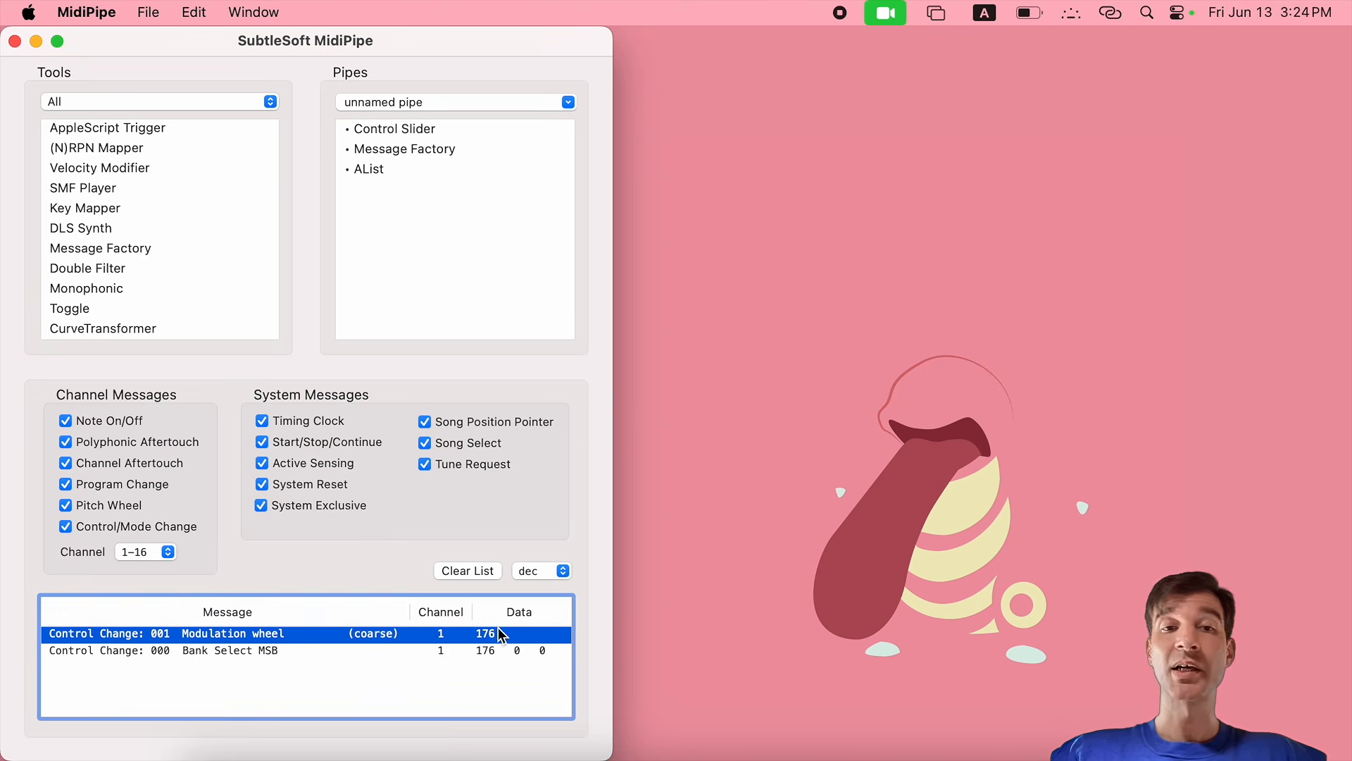
Add a second byte to the Message Factory's message as a Trigger Message Byte using byte 2 of the trigger message
left_click(415, 151)
left_click(77, 464)
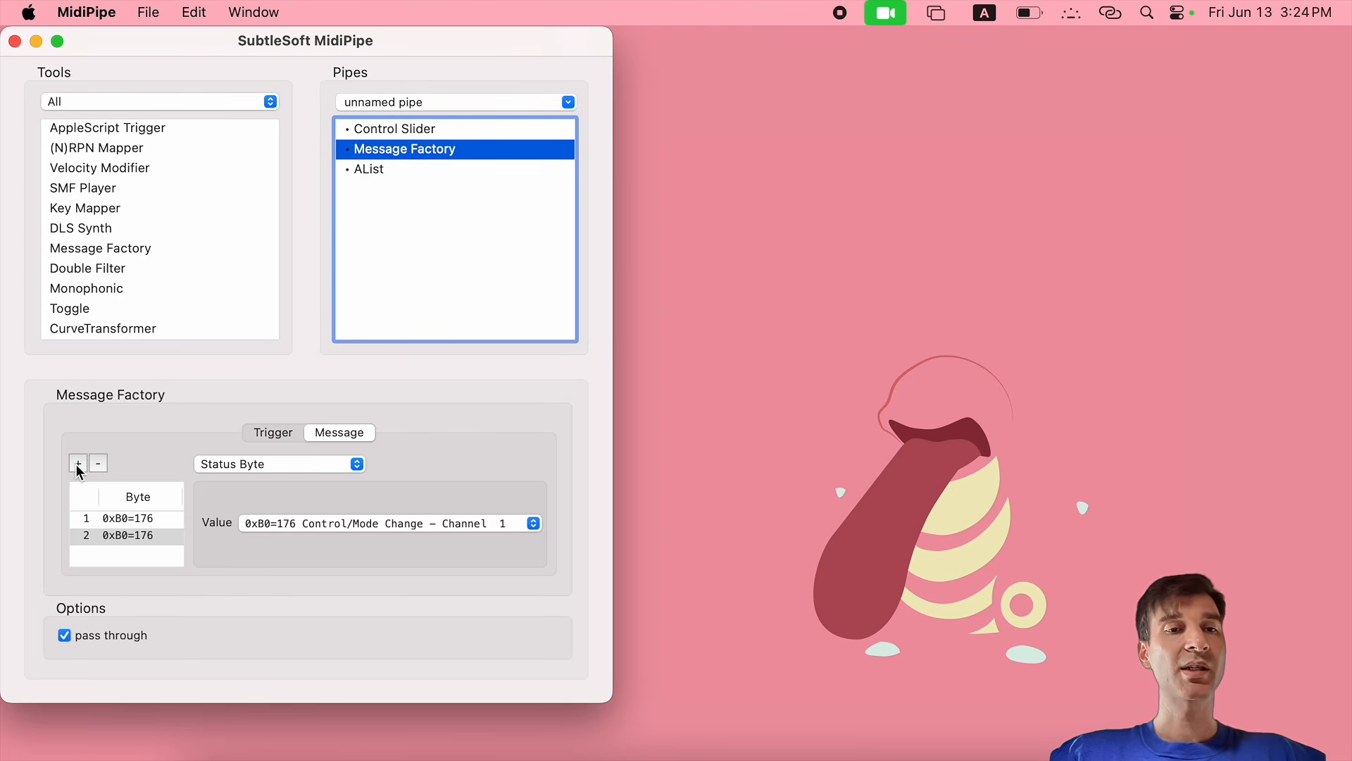
left_click(243, 466)
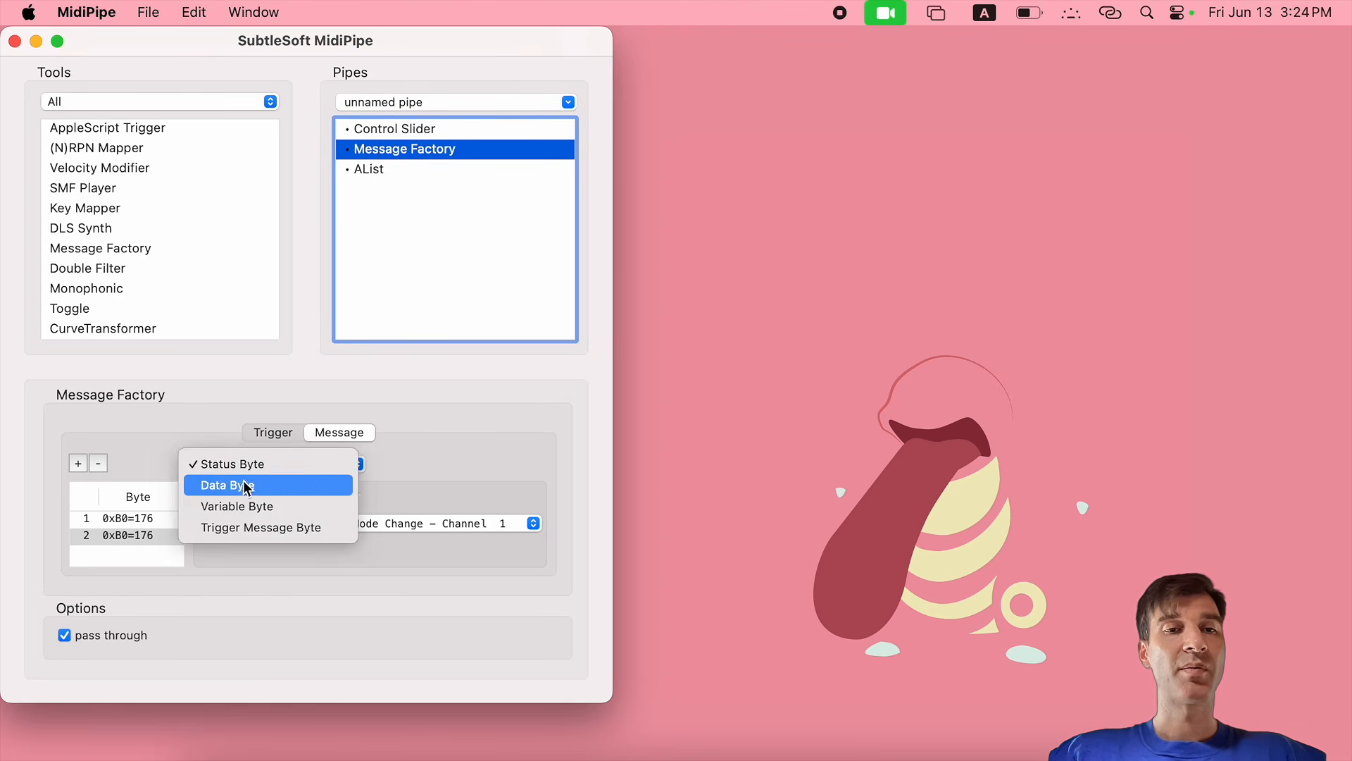
left_click(255, 528)
left_click(332, 532)
scroll(319, 312, "up", 5)
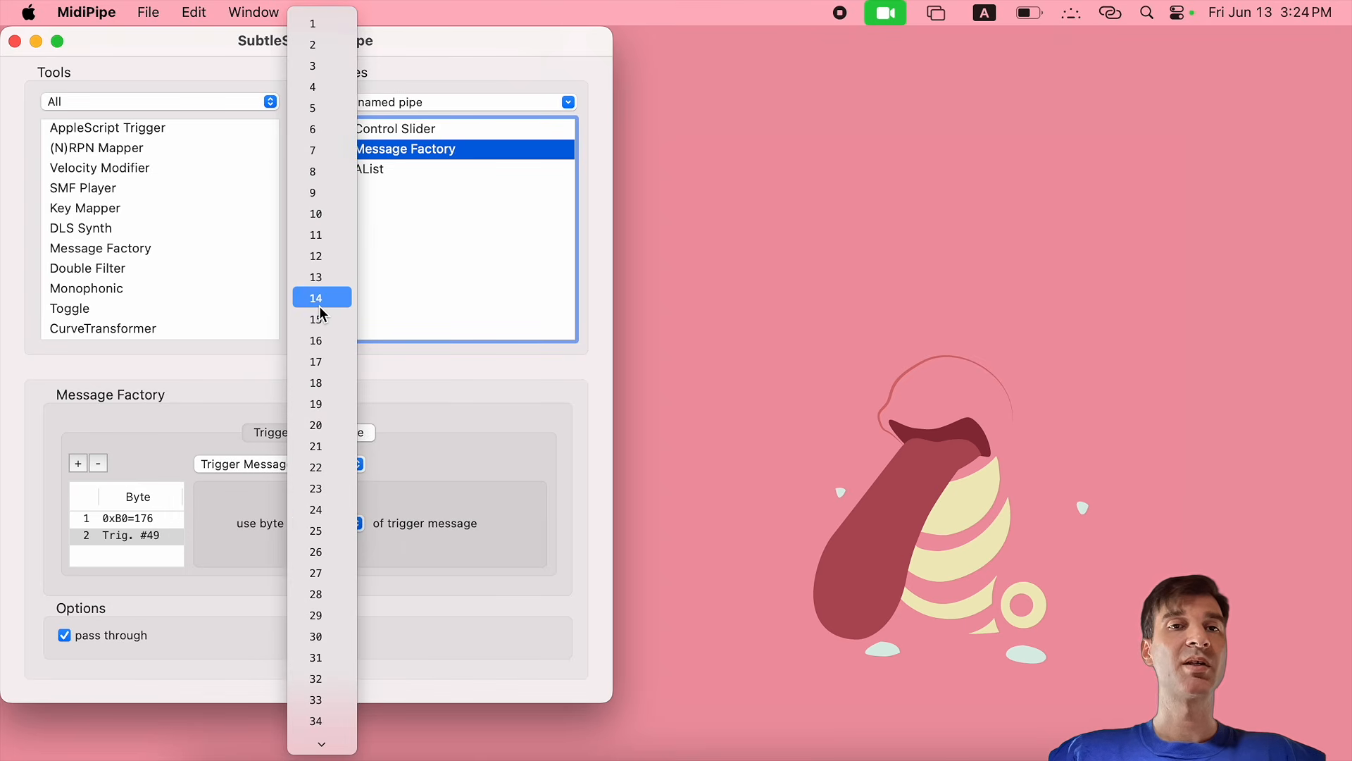
left_click(327, 46)
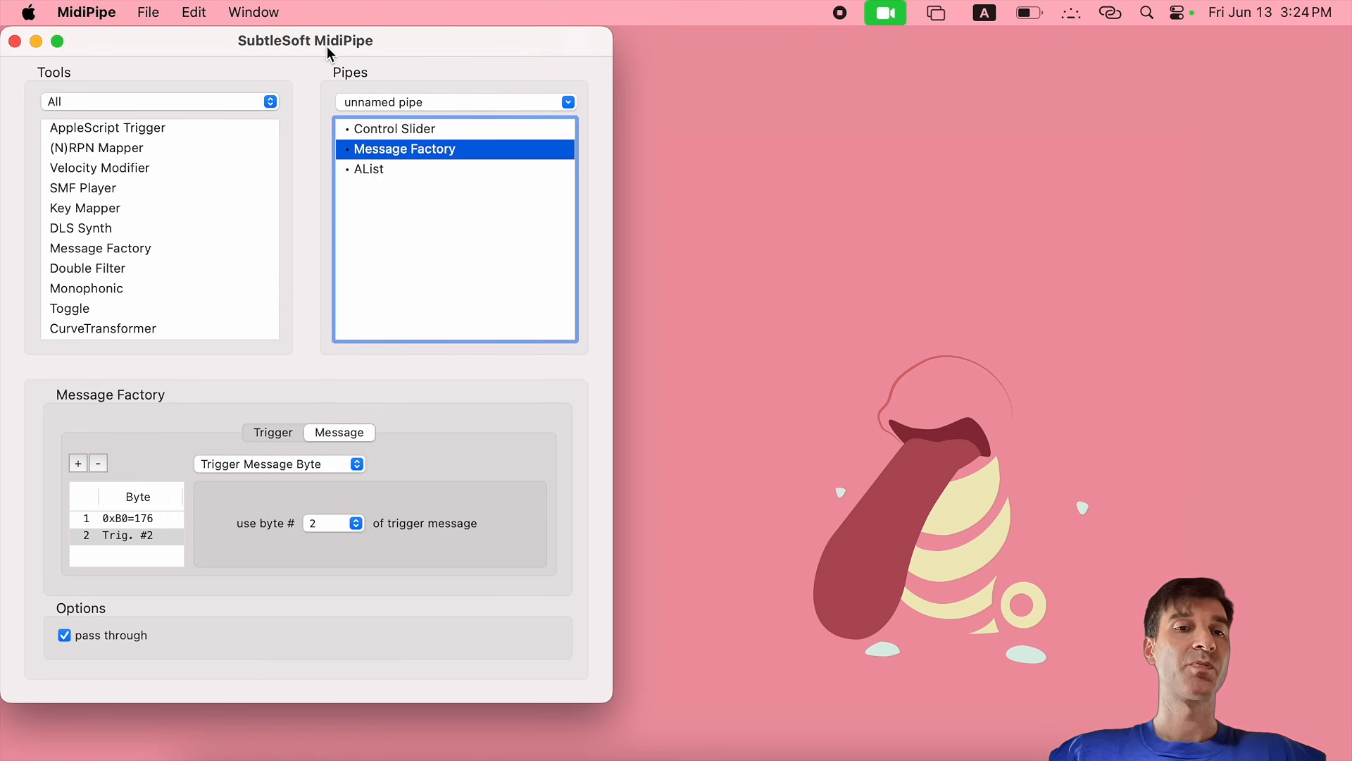
Move the Control Slider up one value and compare the data bytes of the two new messages in AList
left_click(377, 172)
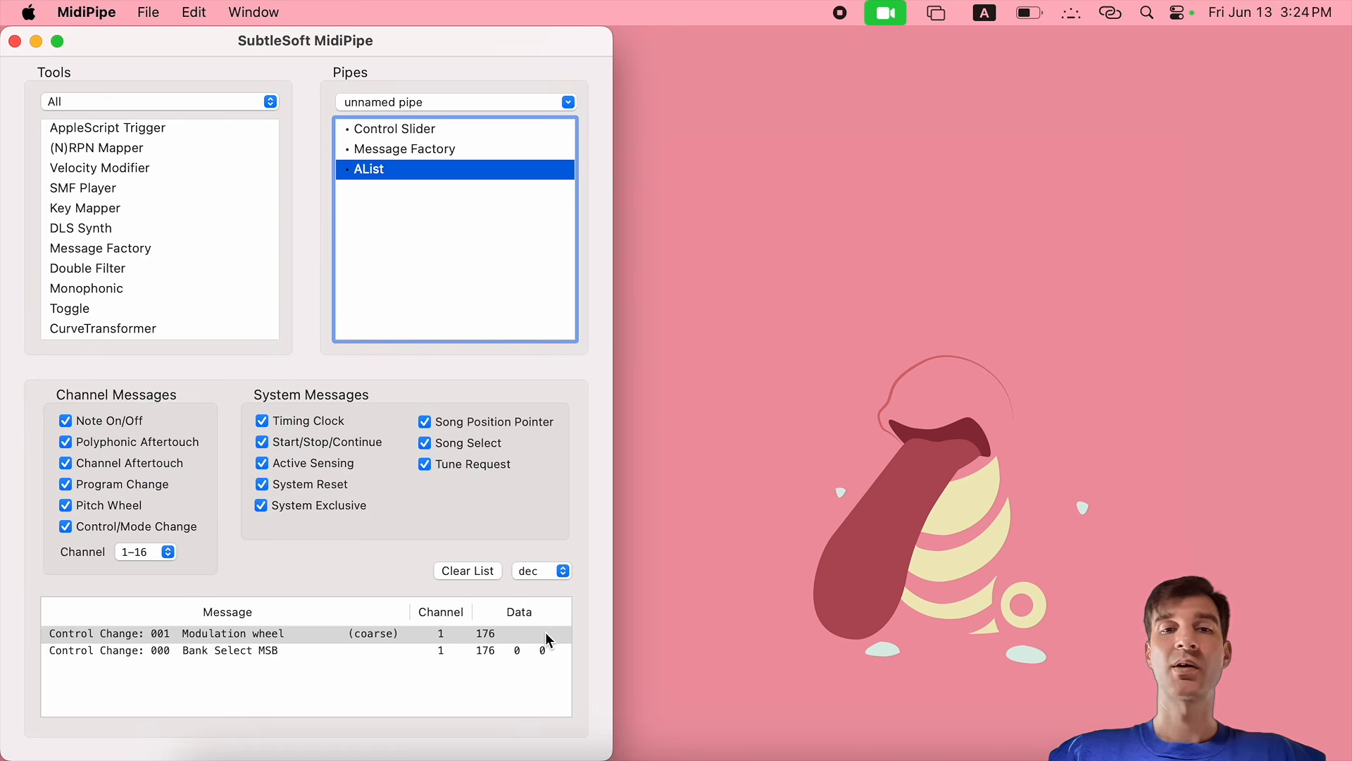
left_click(401, 131)
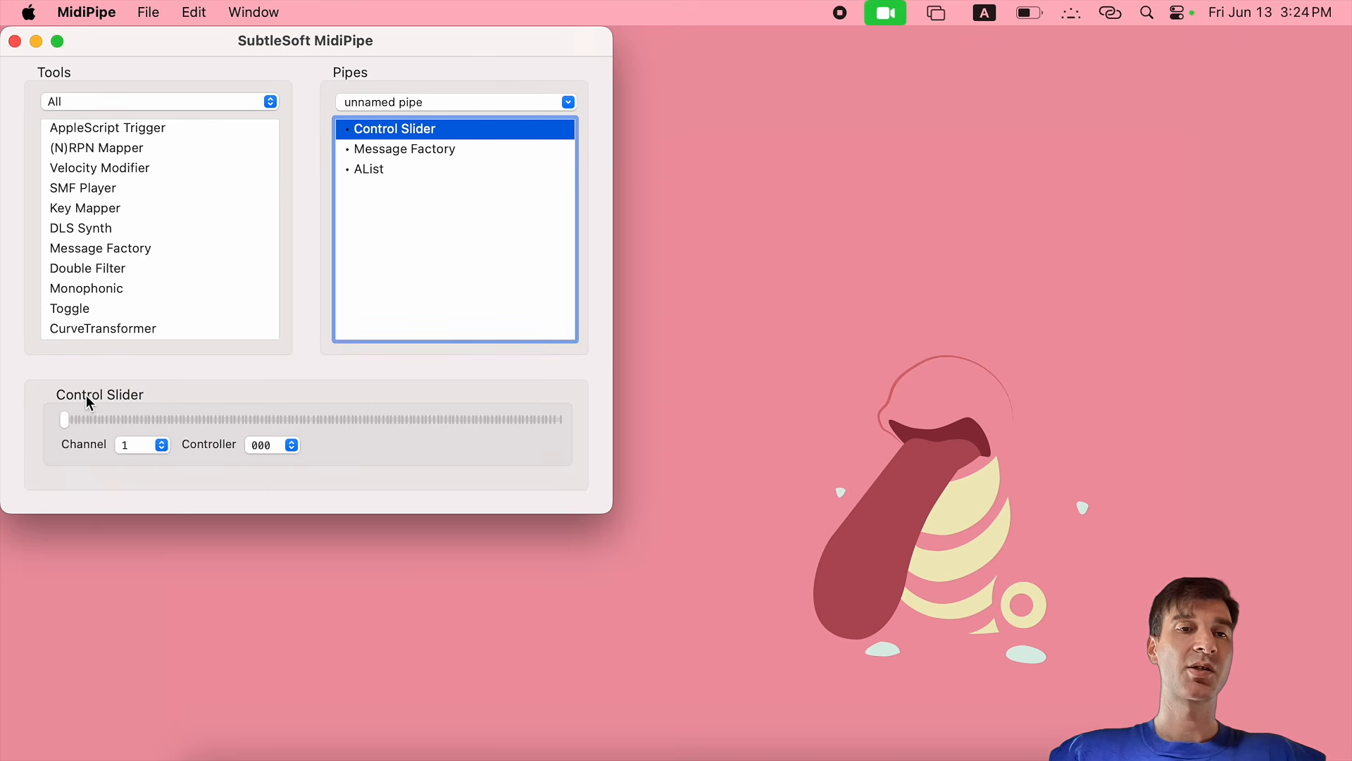
left_click_drag(64, 425, 68, 427)
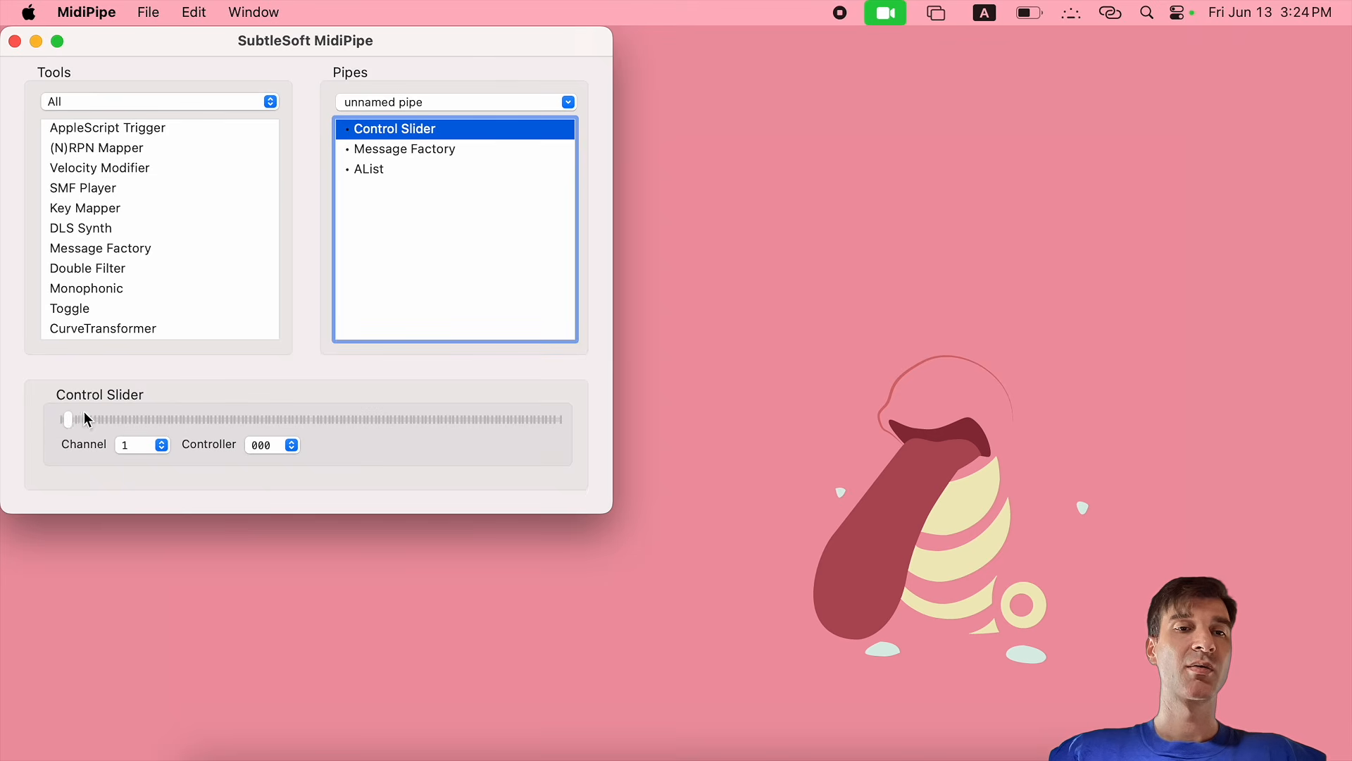
left_click(372, 174)
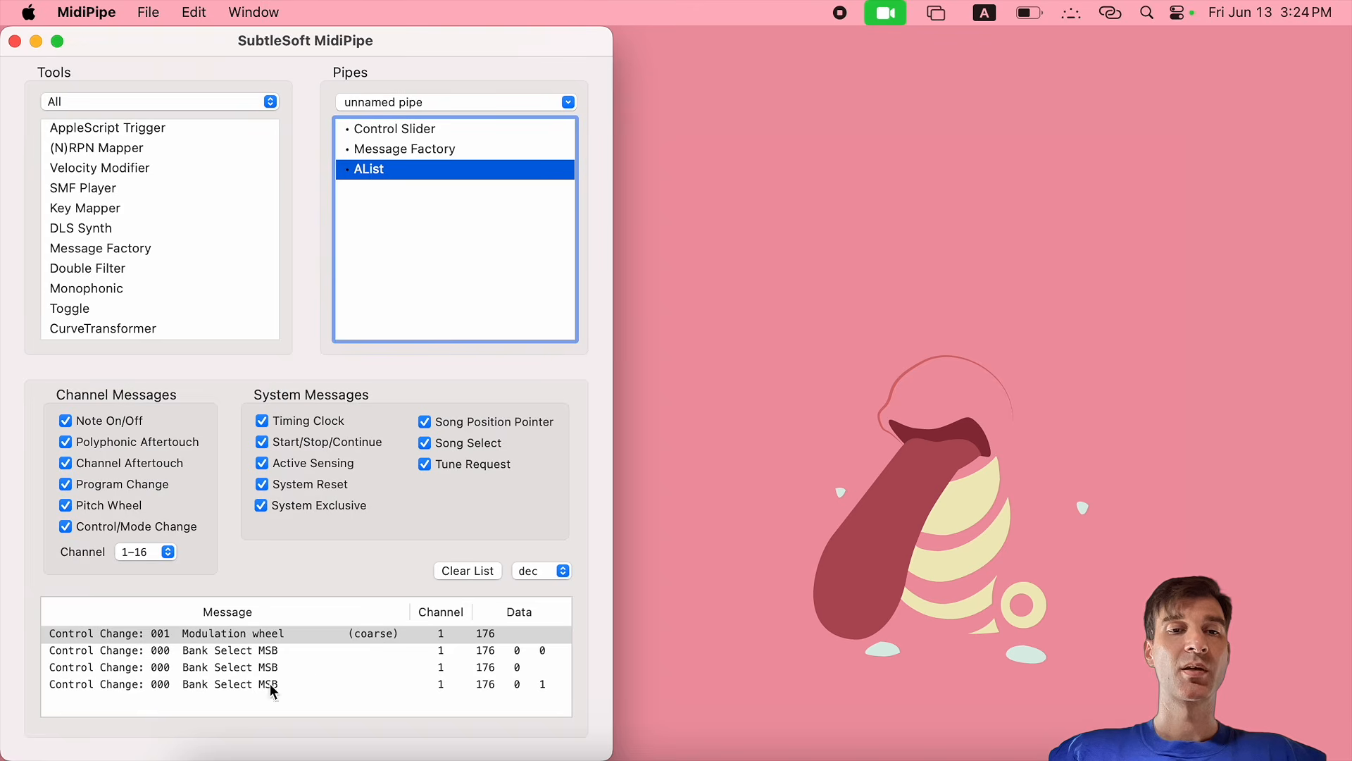
left_click(196, 686)
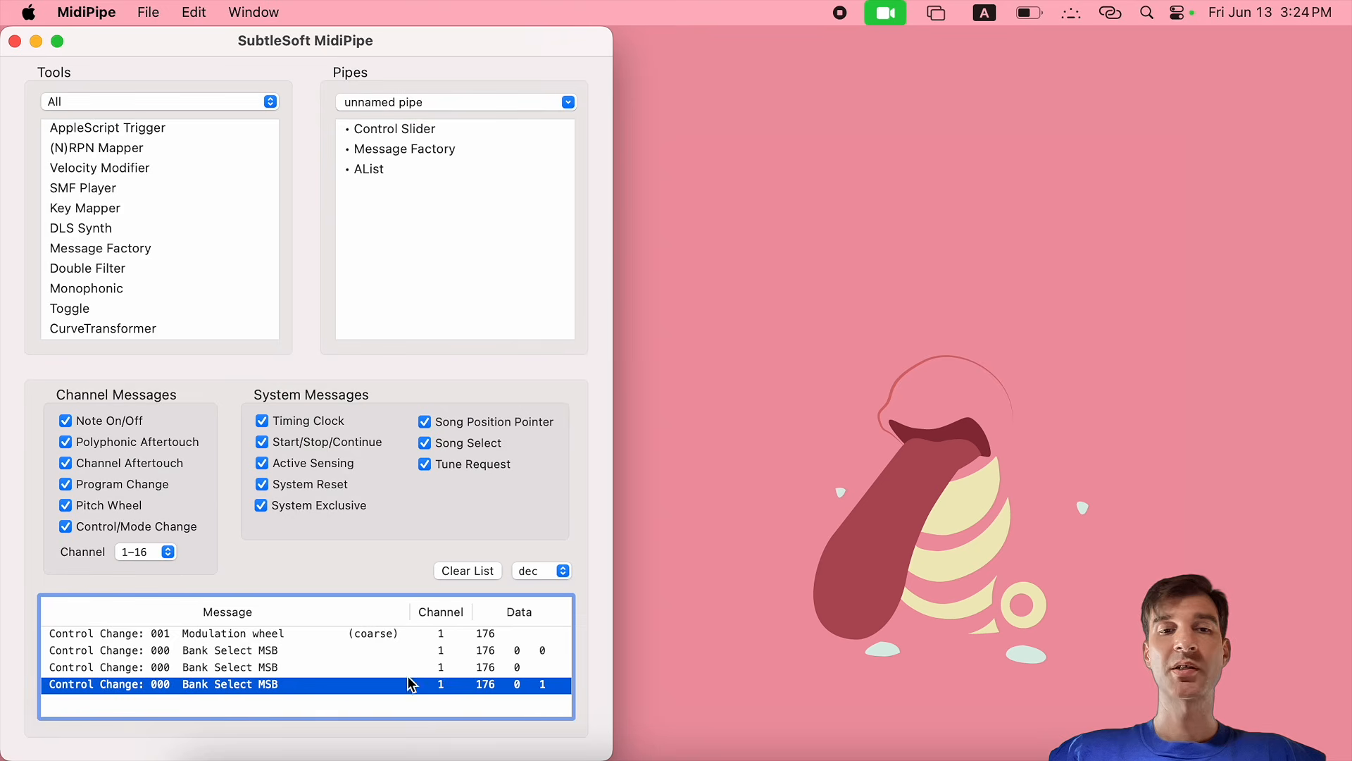
left_click(257, 669)
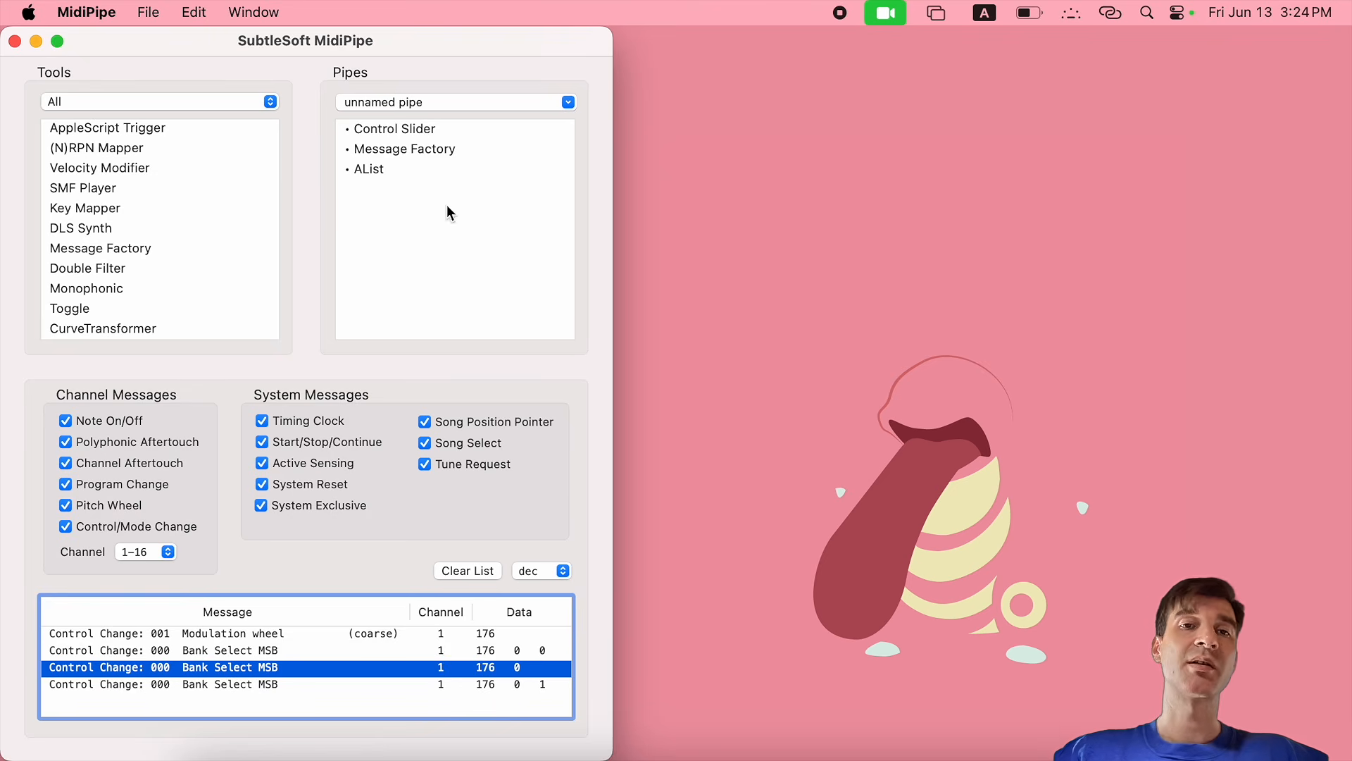
Add a third Trigger Message Byte to the Message Factory's message, using byte 3 of the trigger message
left_click(376, 150)
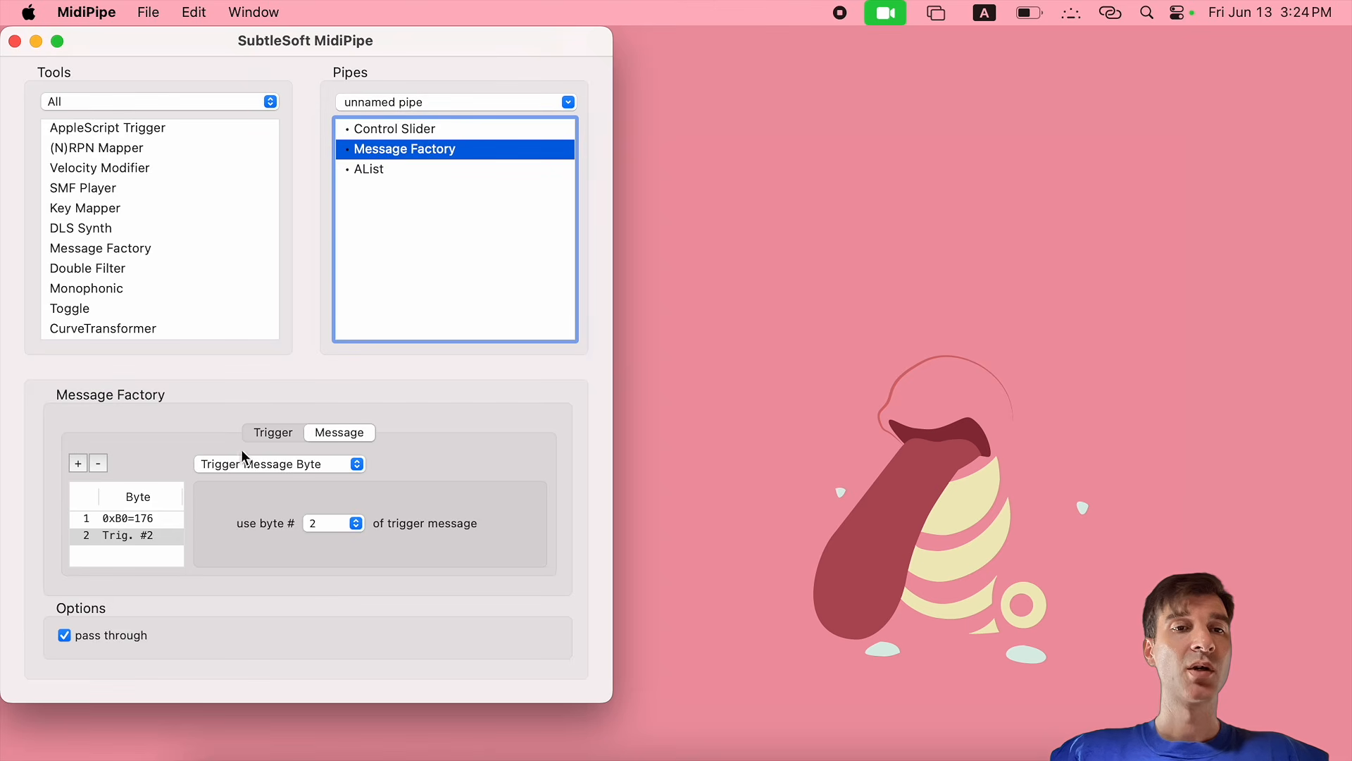
left_click(78, 464)
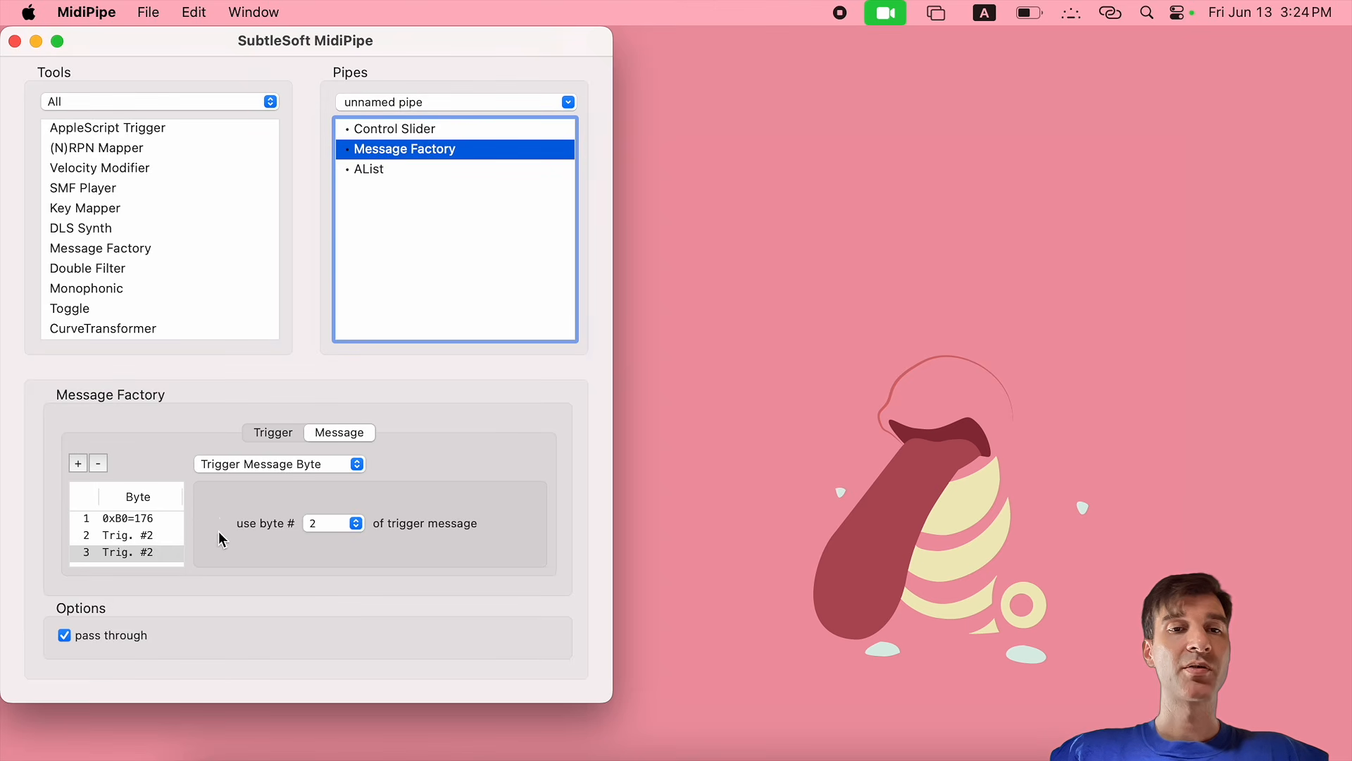
left_click(303, 528)
left_click(332, 548)
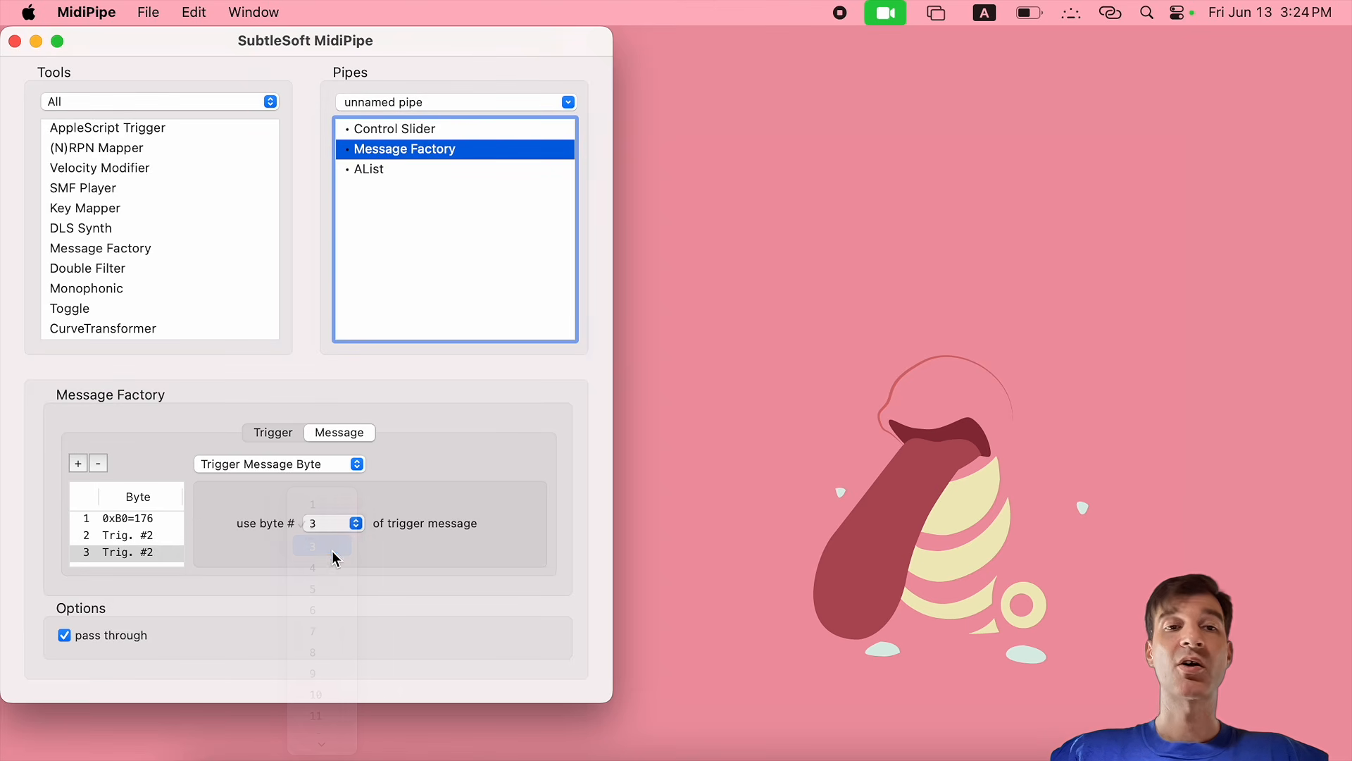
key("Up")
Move the Control Slider to its minimum and compare all three data bytes of the two newest messages in AList
left_click(379, 169)
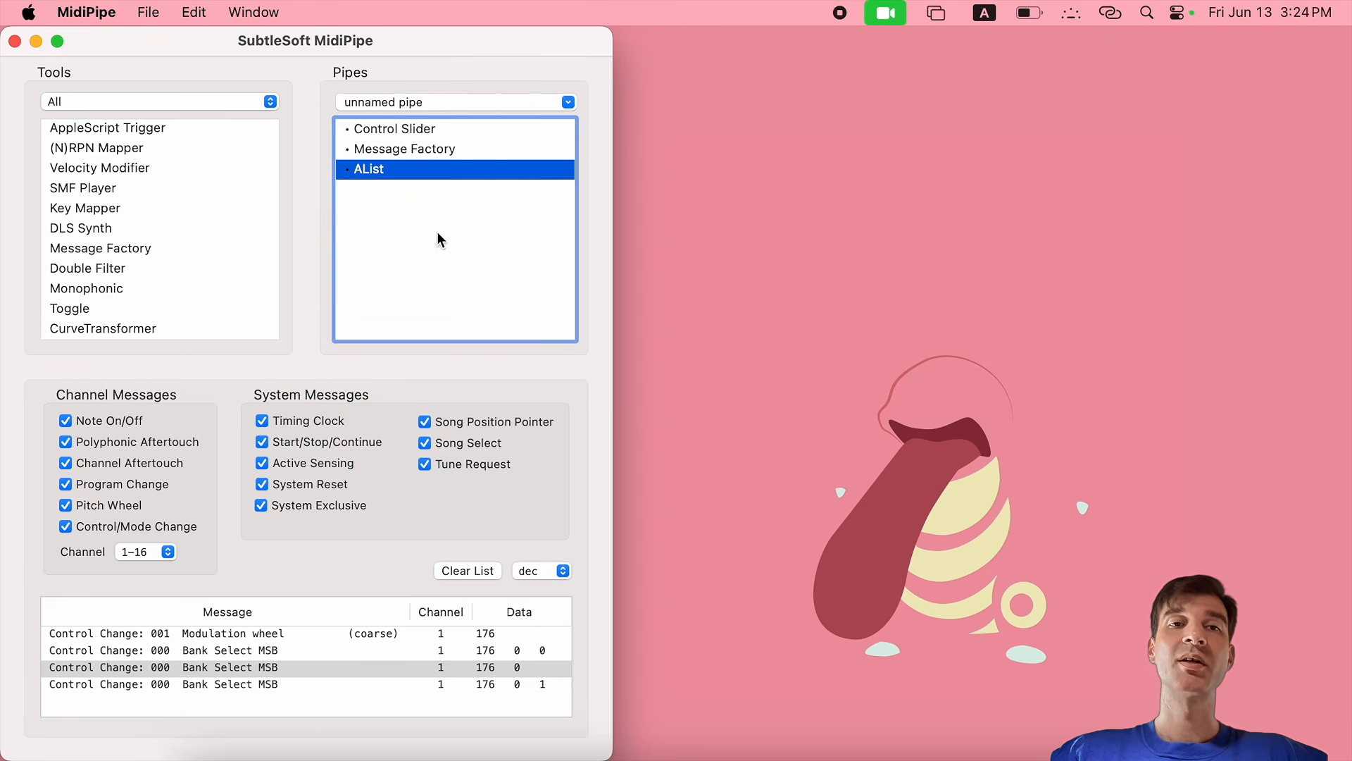
left_click(434, 151)
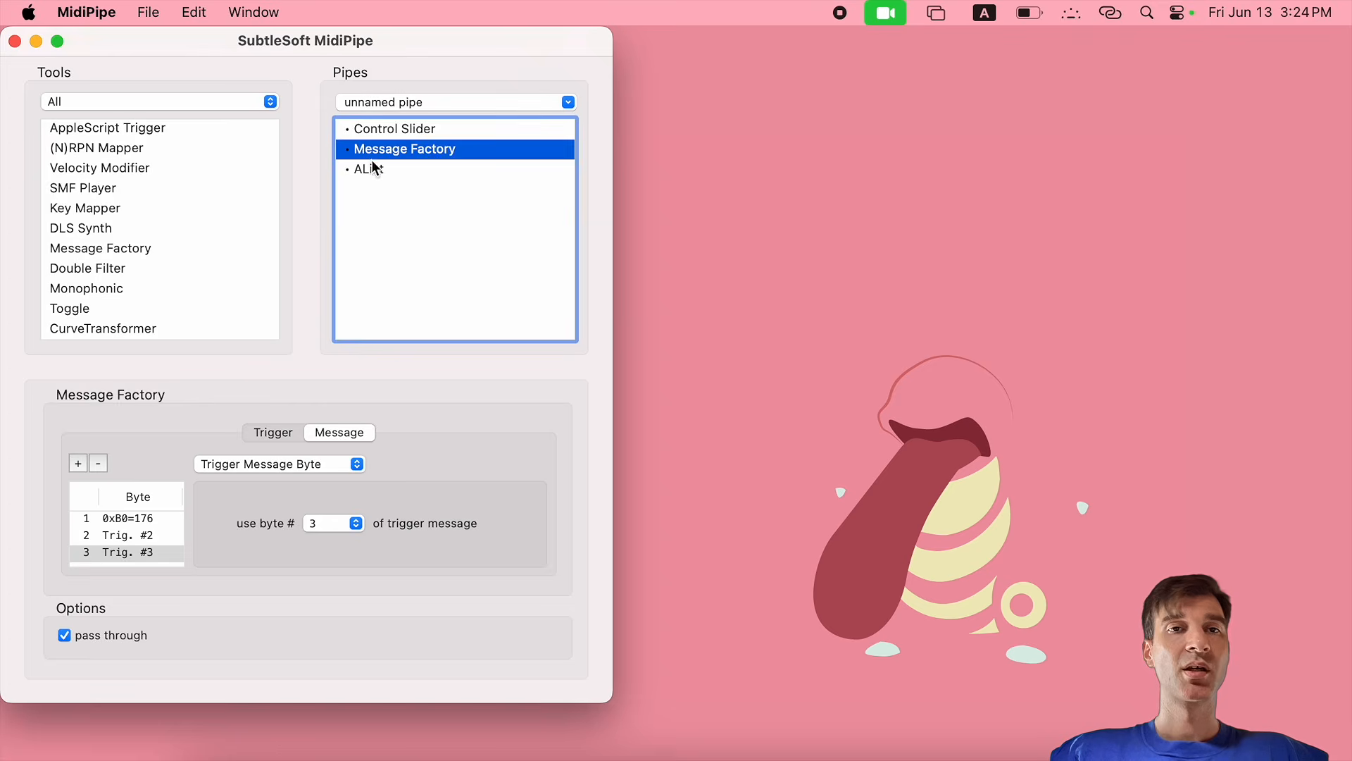
left_click(392, 129)
left_click(68, 420)
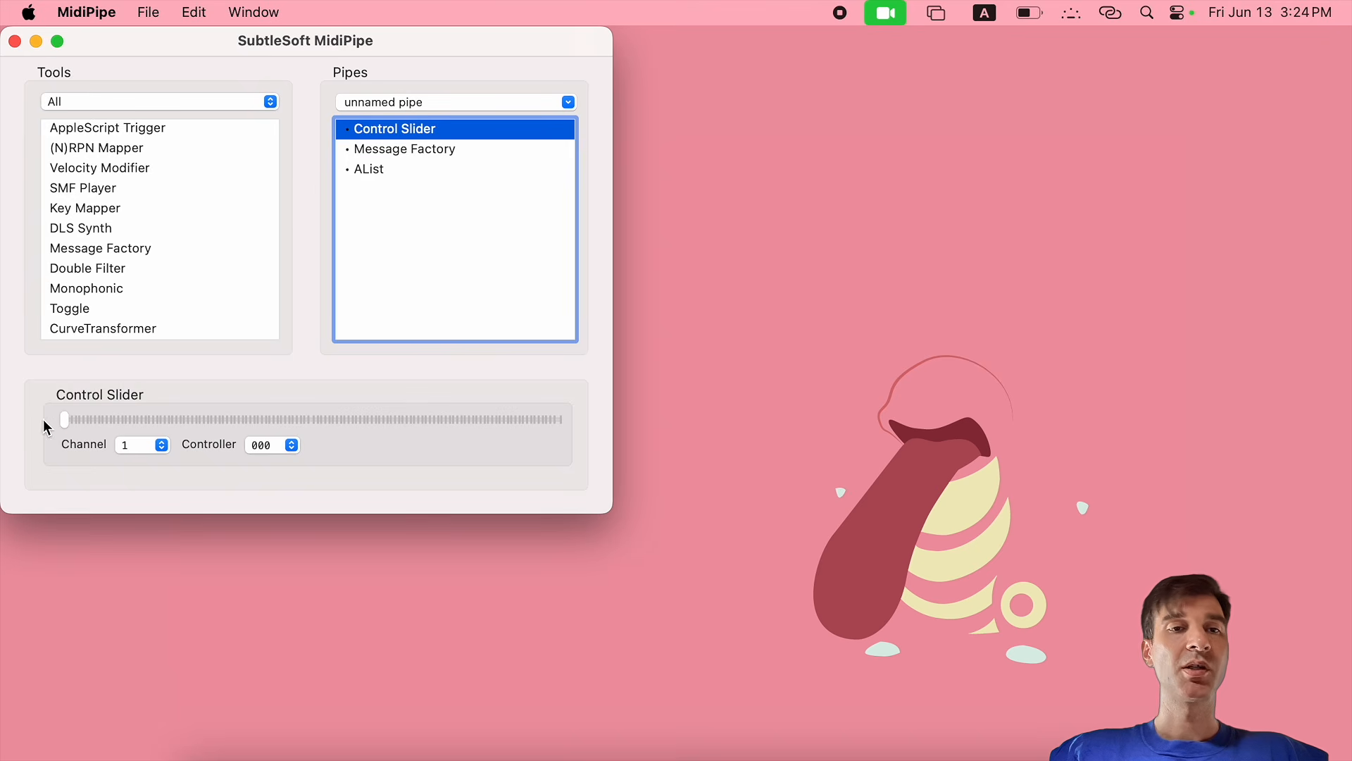
left_click(359, 170)
left_click(528, 704)
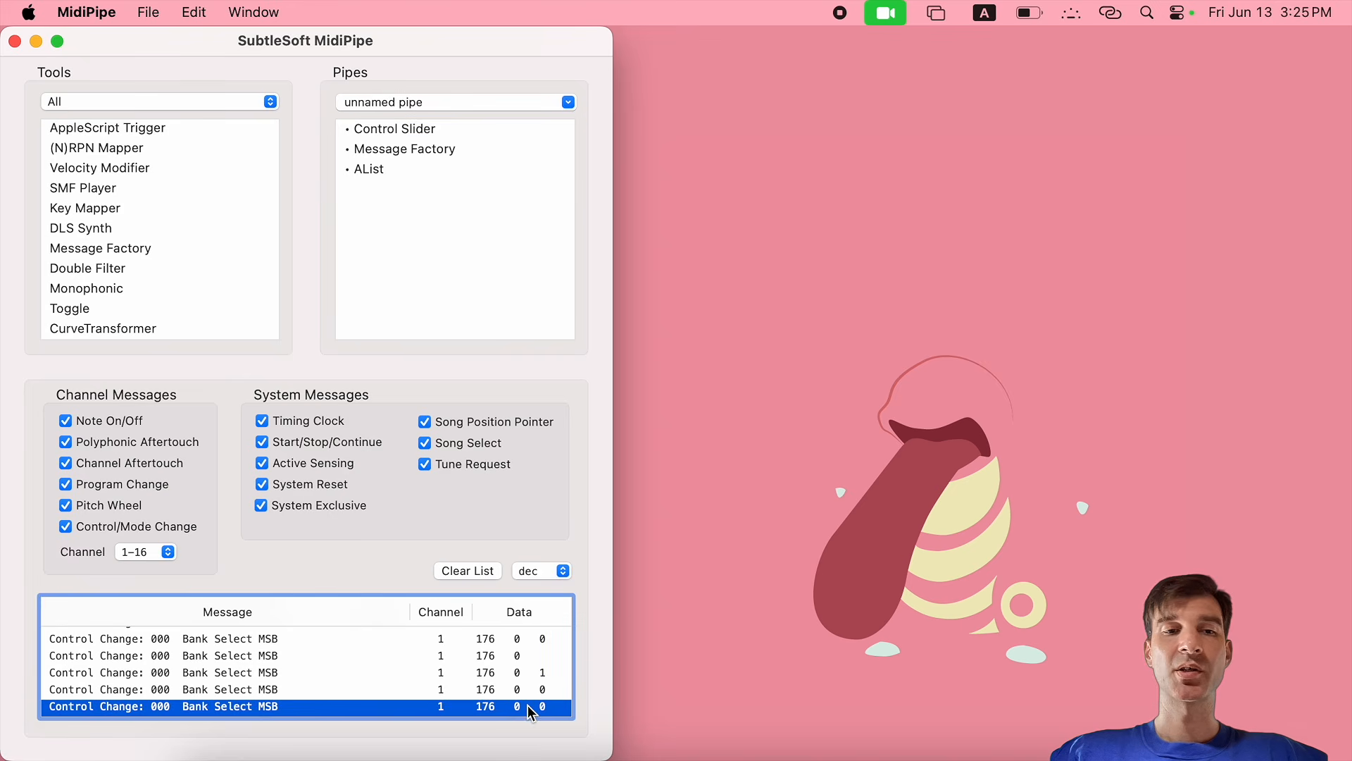
left_click(518, 690)
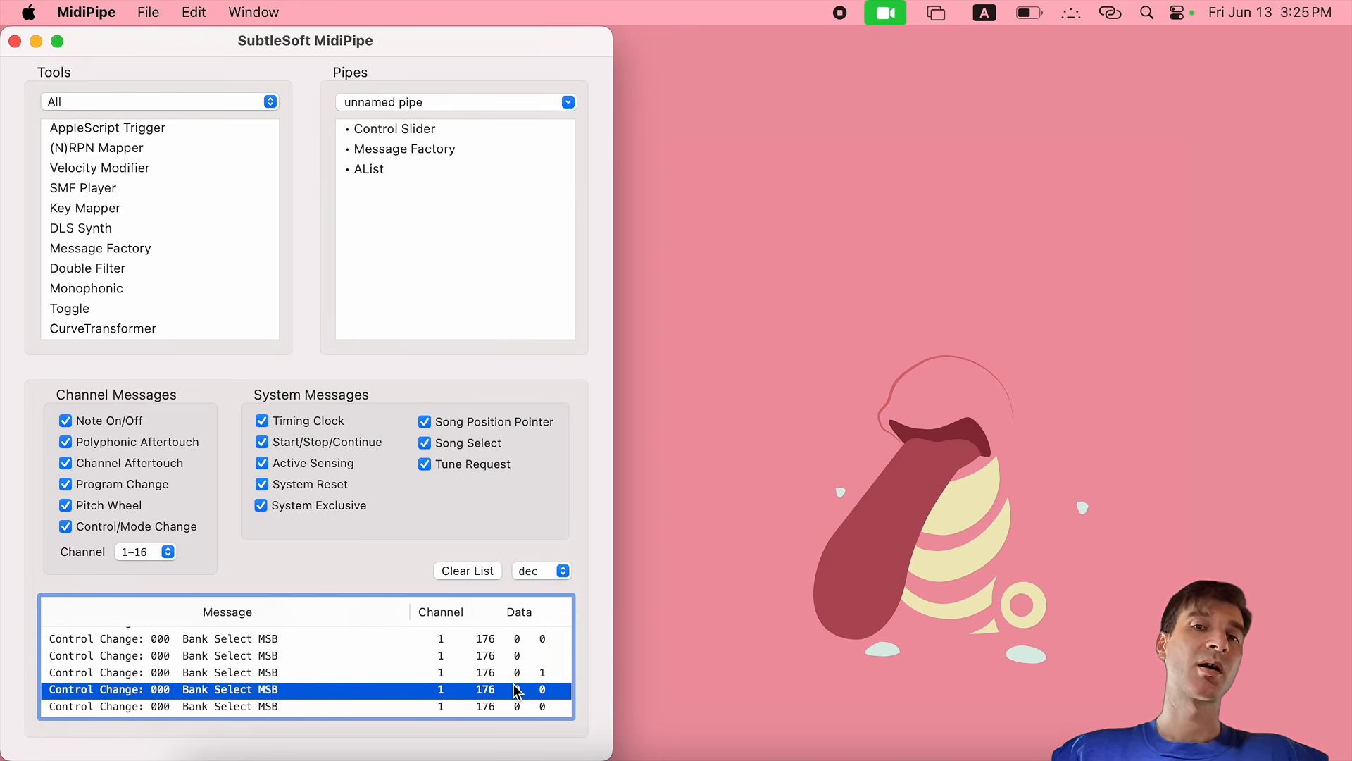
Review the Message Factory's Control Change trigger settings and browse the list of available tools
left_click(406, 150)
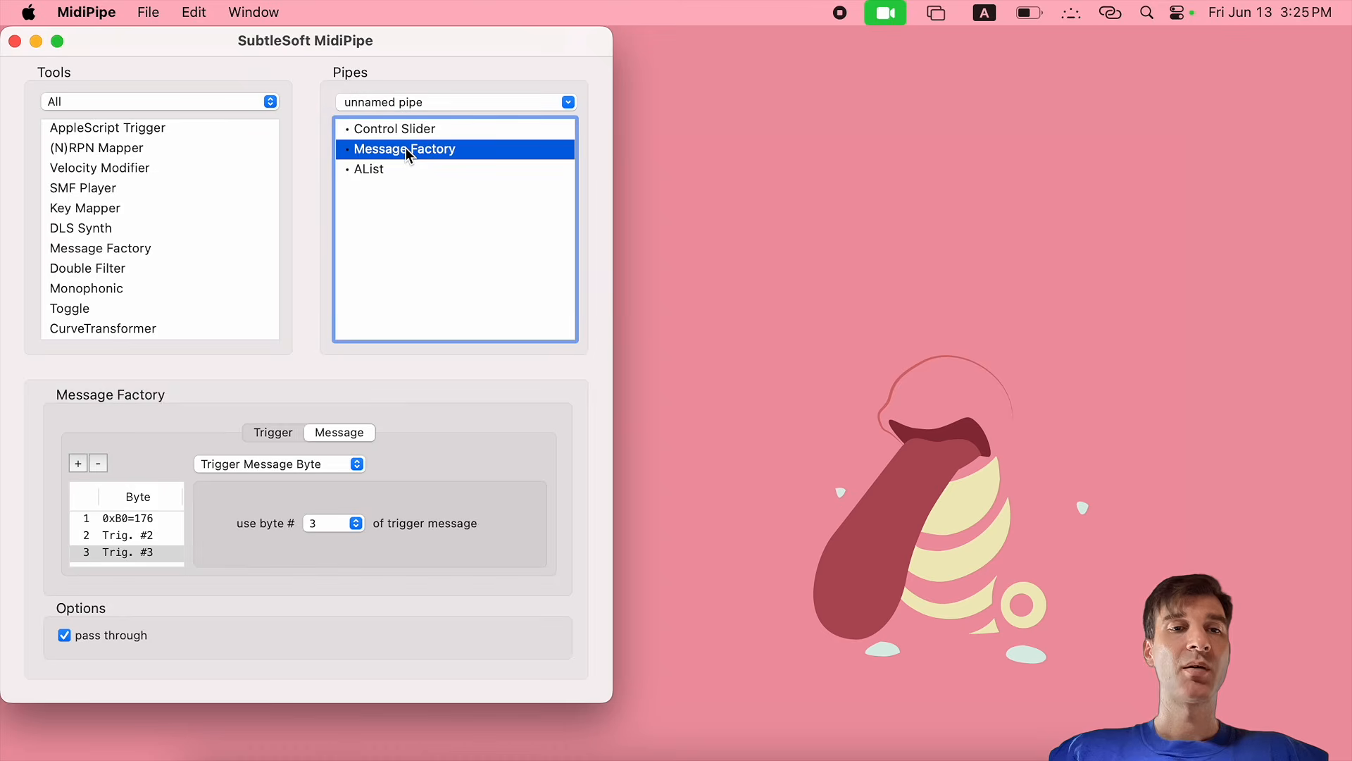
left_click(279, 433)
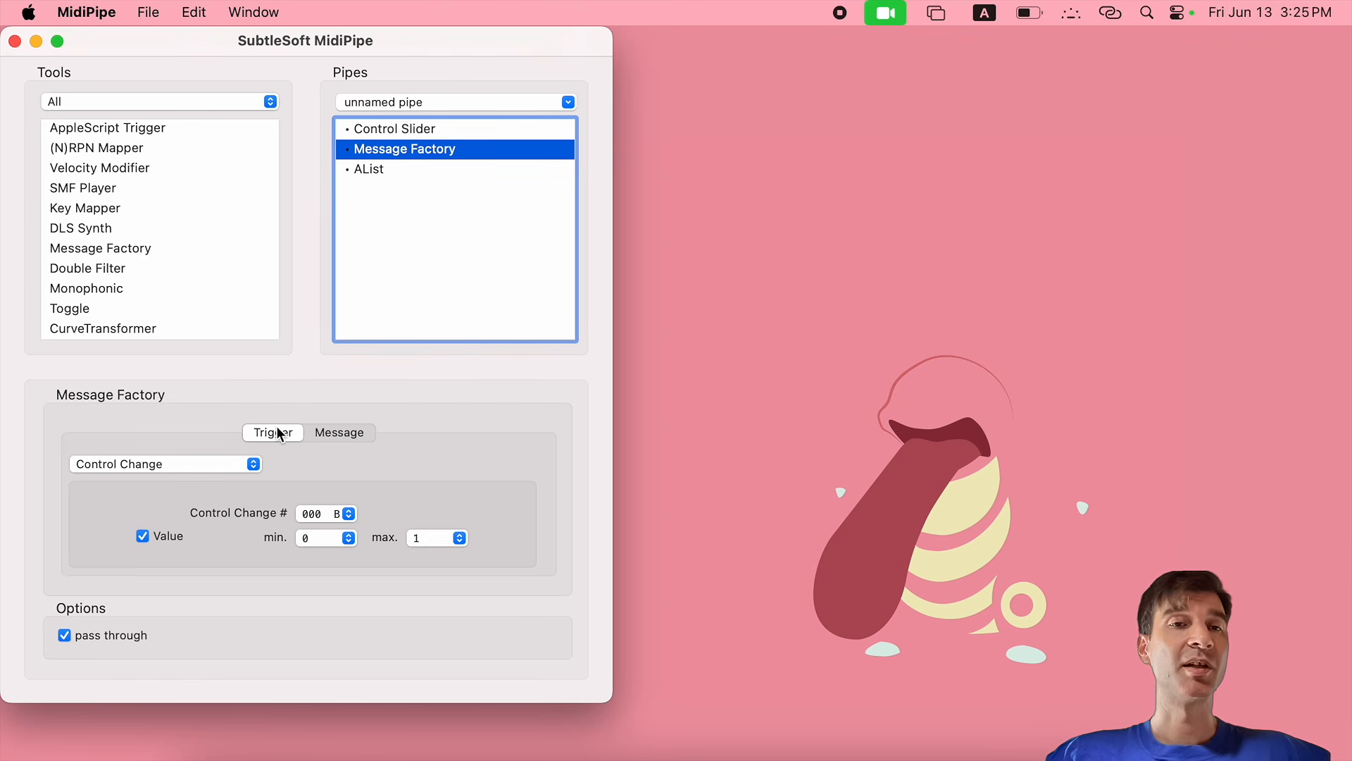
scroll(178, 205, "down", 10)
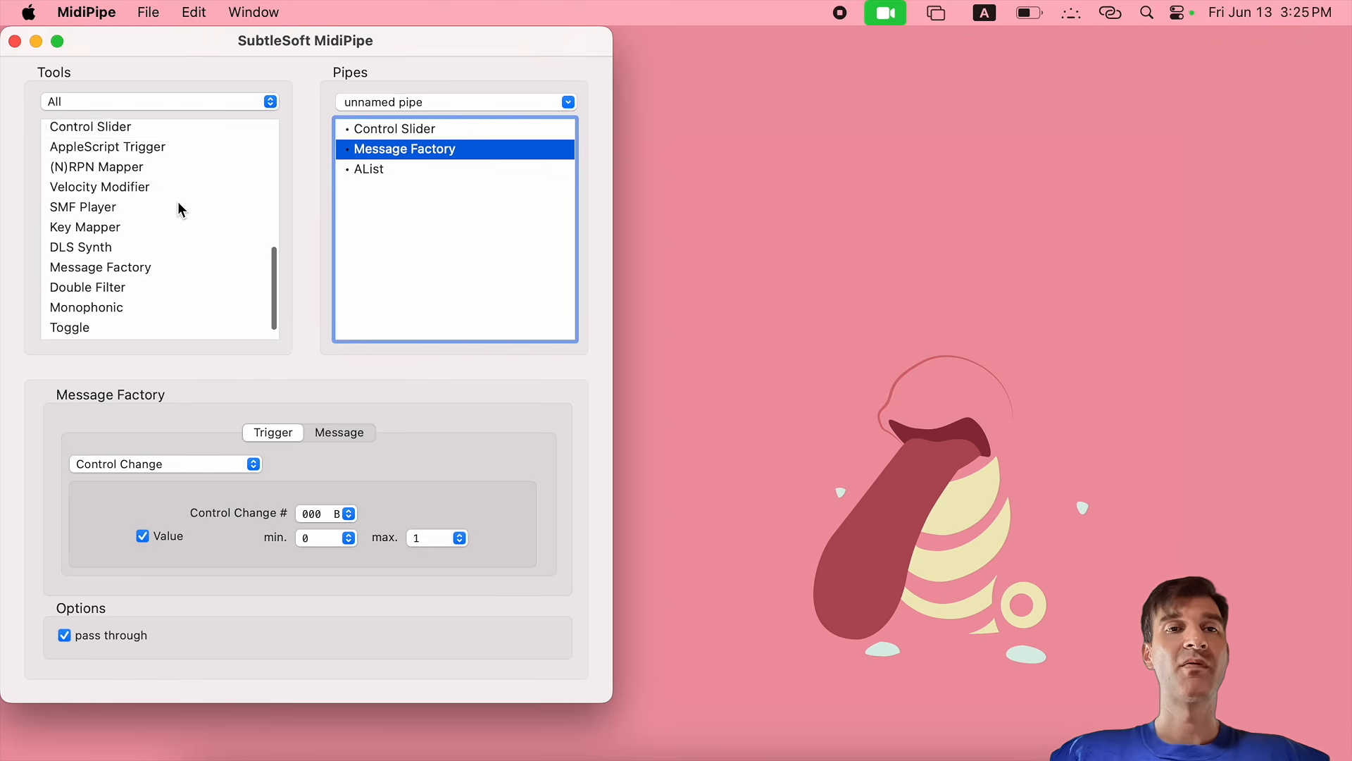
scroll(177, 201, "up", 4)
scroll(178, 201, "down", 15)
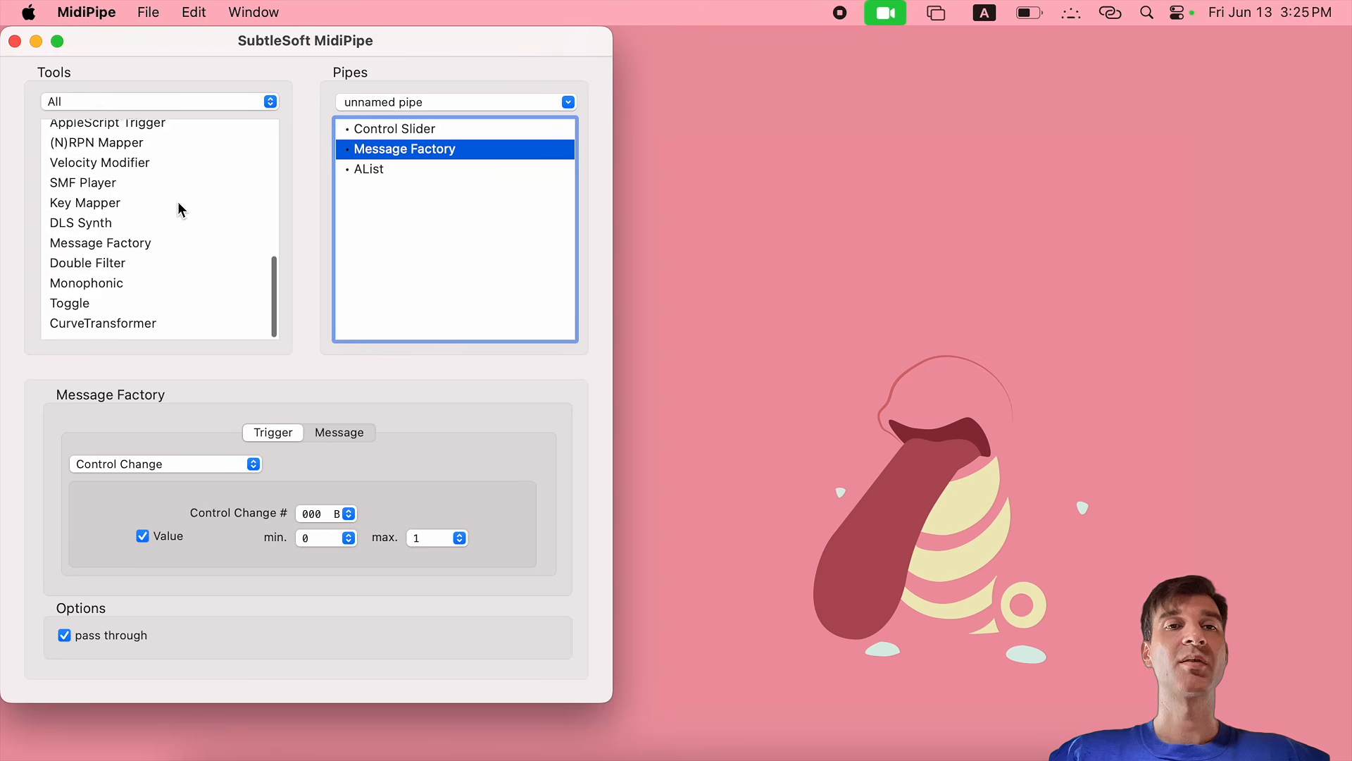